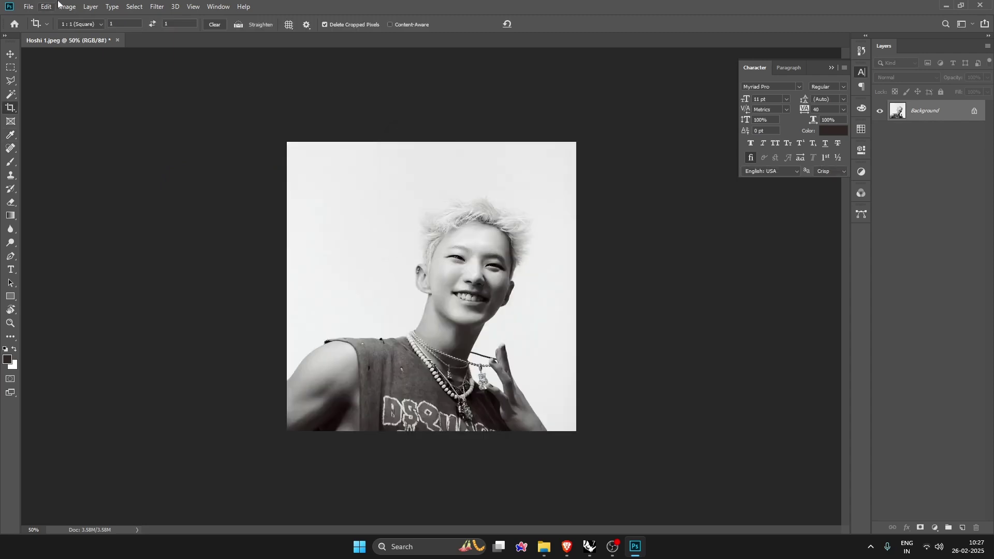
pyautogui.click(62, 6)
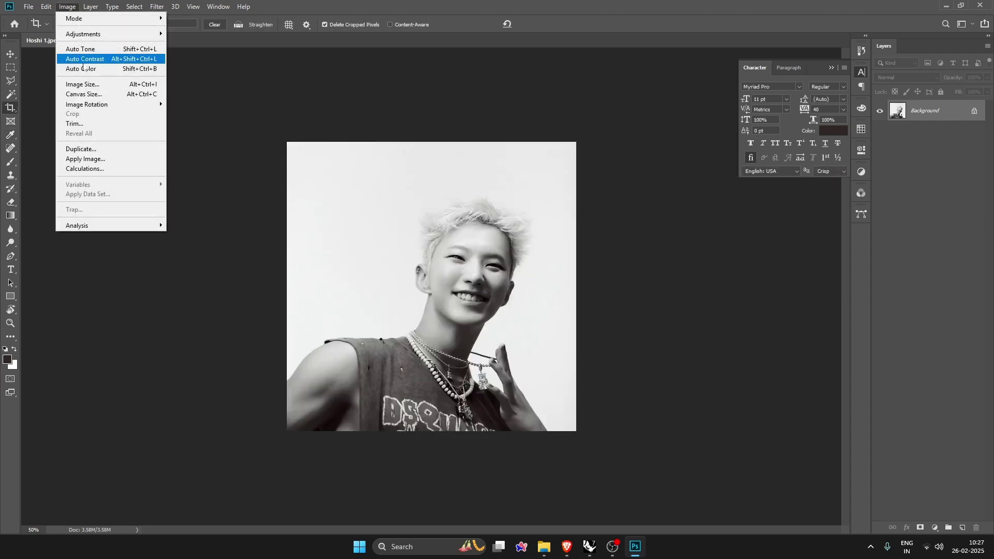
pyautogui.moveTo(85, 34)
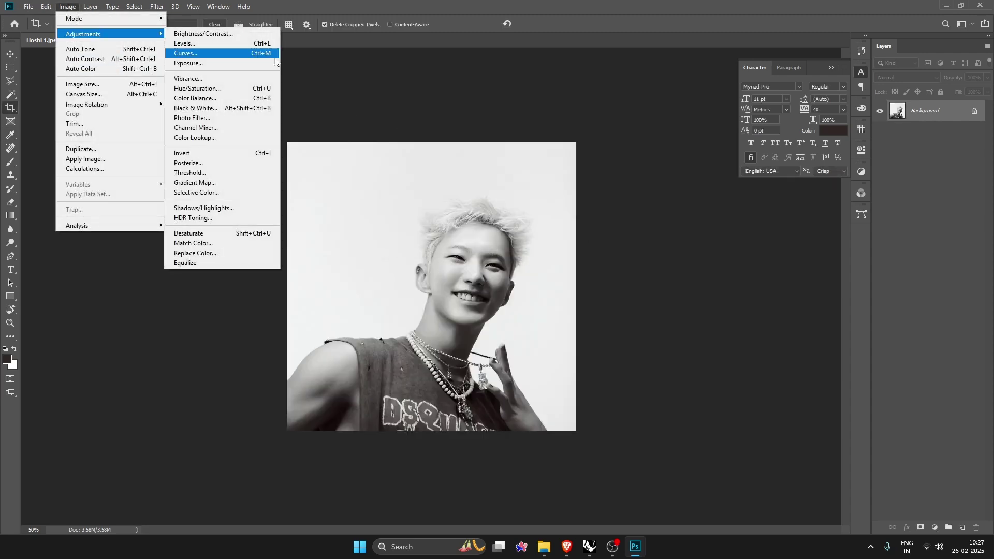
pyautogui.click(222, 89)
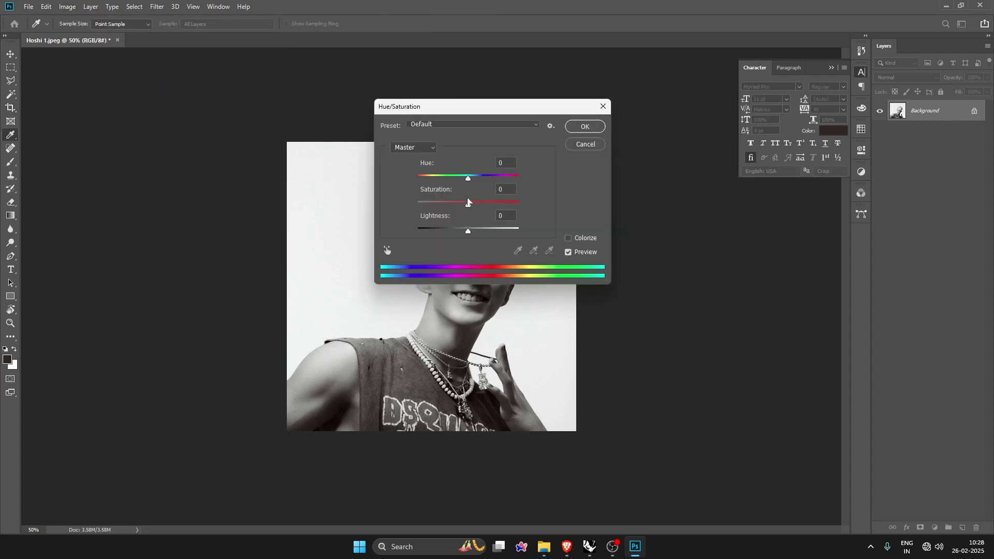
pyautogui.moveTo(474, 106); pyautogui.dragTo(765, 151)
pyautogui.press('c')
pyautogui.click(860, 188)
# Apply a Brightness/Contrast adjustment to the portrait with brightness 11 and contrast 100
pyautogui.click(87, 7)
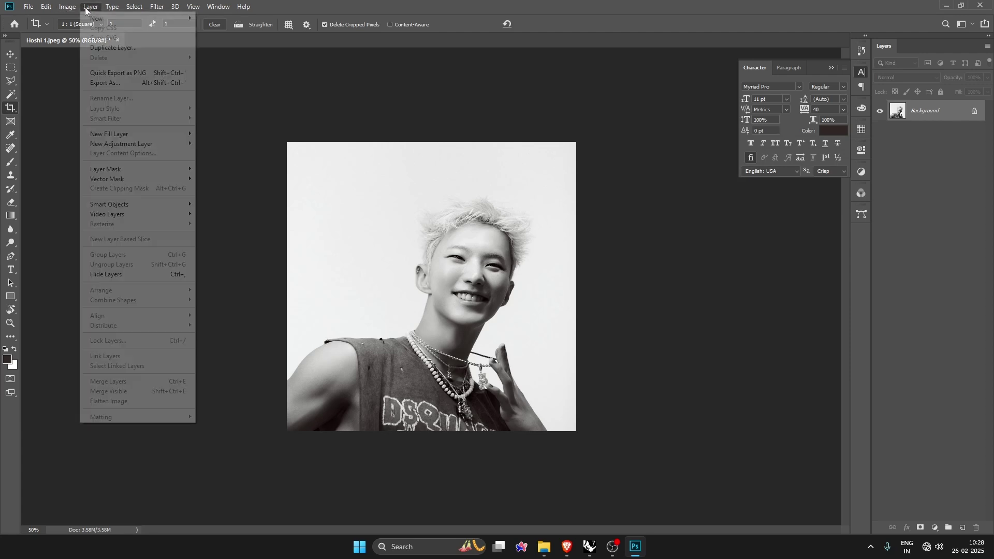
pyautogui.moveTo(67, 6)
pyautogui.moveTo(104, 34)
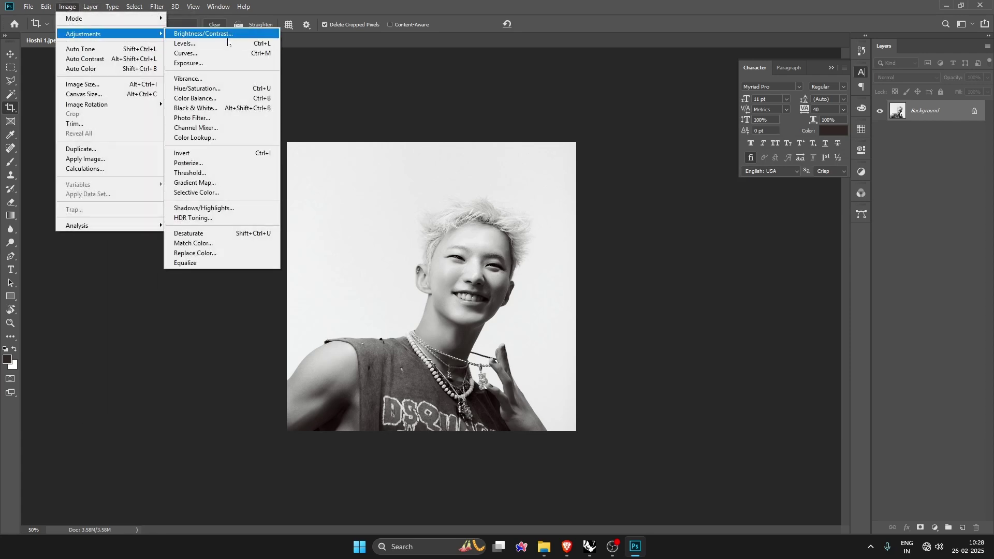
pyautogui.click(226, 34)
pyautogui.moveTo(458, 135); pyautogui.dragTo(644, 175)
pyautogui.moveTo(660, 210); pyautogui.dragTo(750, 238)
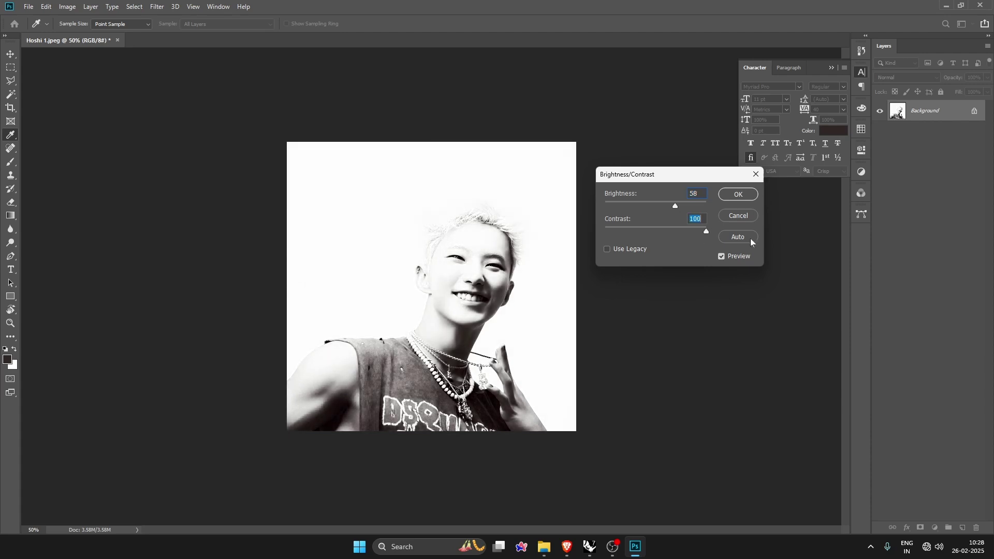
pyautogui.moveTo(677, 206)
pyautogui.mouseDown()
pyautogui.moveTo(646, 215)
pyautogui.moveTo(667, 206)
pyautogui.mouseUp()
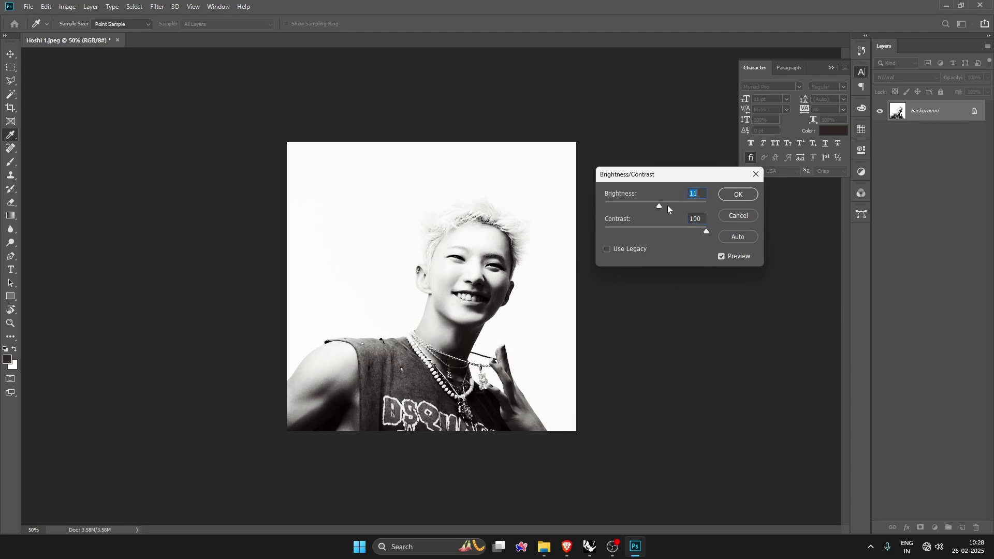
pyautogui.click(738, 194)
pyautogui.press('c')
pyautogui.keyDown('alt'); pyautogui.scroll(1, 416, 299); pyautogui.keyUp('alt')
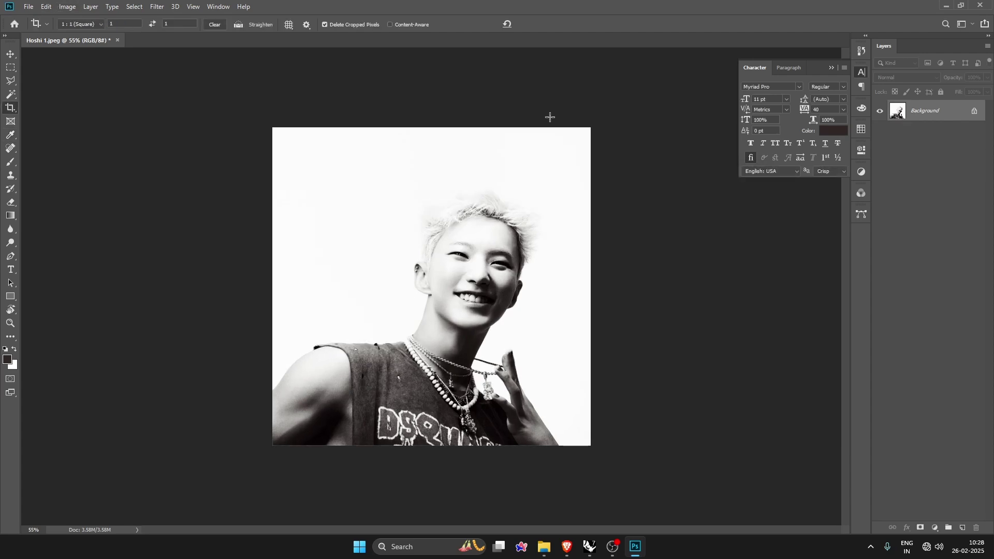
# Save the contrast-adjusted portrait over the existing JPEG file, accepting the offered save options
pyautogui.click(28, 6)
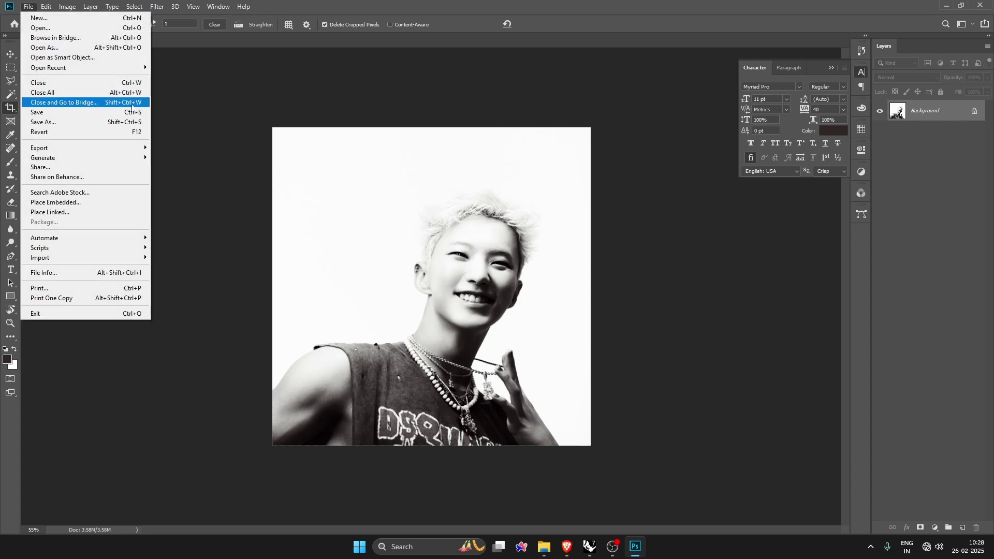
pyautogui.click(42, 115)
pyautogui.click(553, 136)
pyautogui.press('c')
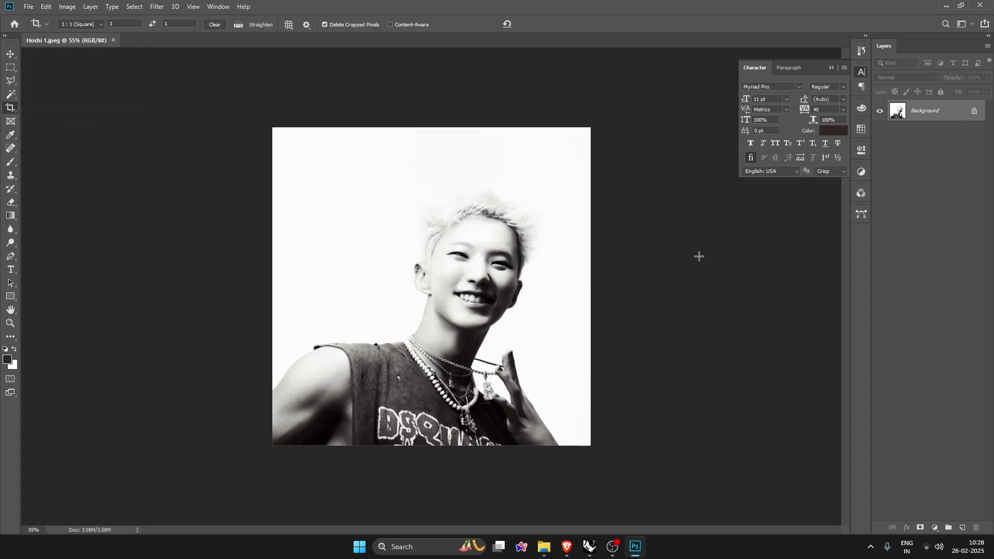
# Set the image resolution to 300 pixels/inch
pyautogui.click(67, 6)
pyautogui.click(72, 86)
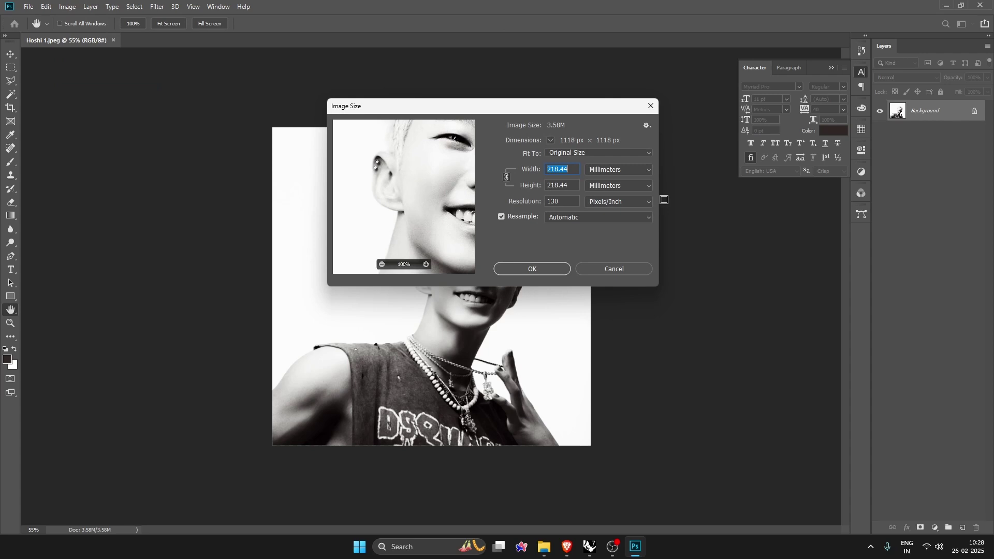
pyautogui.press('Tab')
pyautogui.press('Tab')
pyautogui.write('300')
pyautogui.click(530, 266)
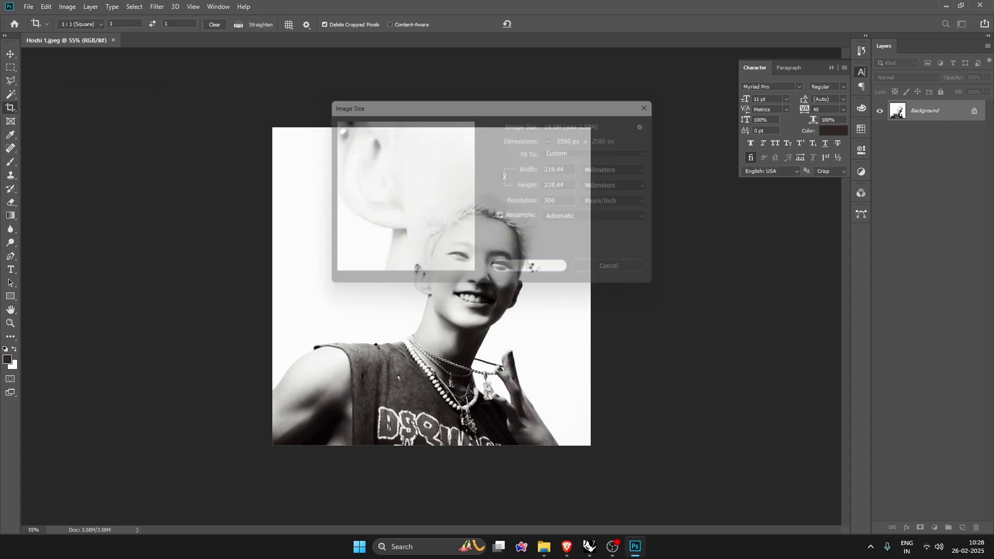
# Switch the image size units to pixels and resize the portrait to 2000 × 2000 pixels
pyautogui.hotkey('ctrl', '0')
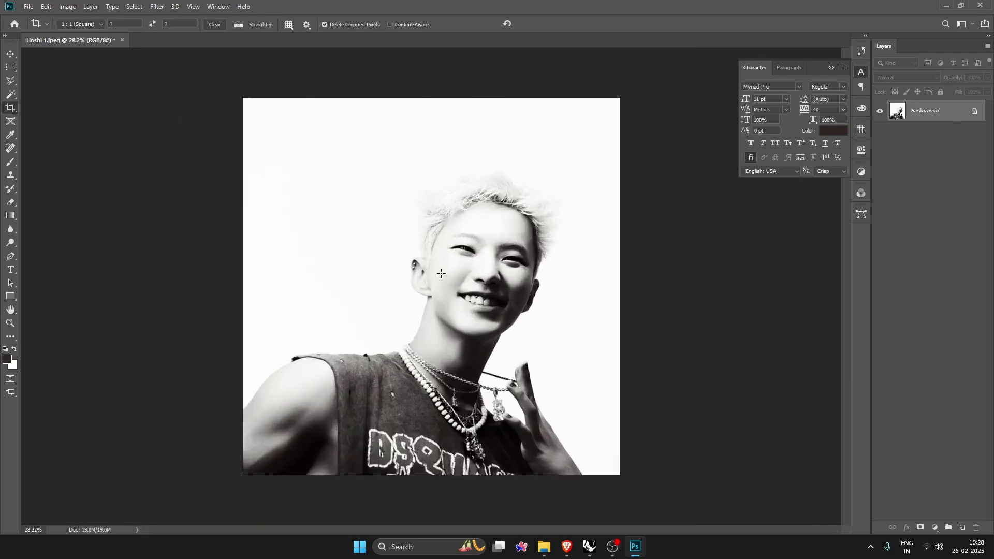
pyautogui.click(67, 7)
pyautogui.click(72, 86)
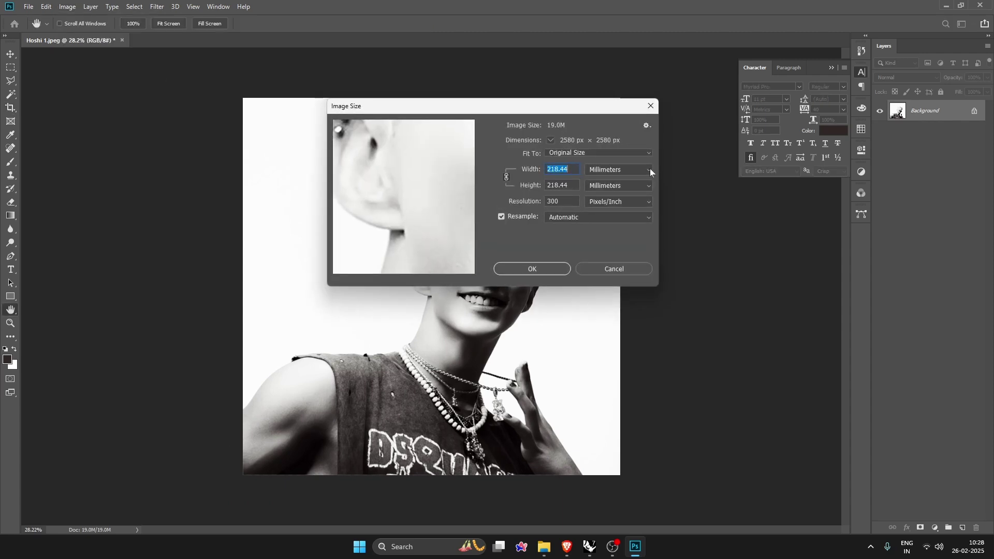
pyautogui.click(650, 169)
pyautogui.click(616, 187)
pyautogui.hotkey('shift', 'Tab')
pyautogui.write('2000')
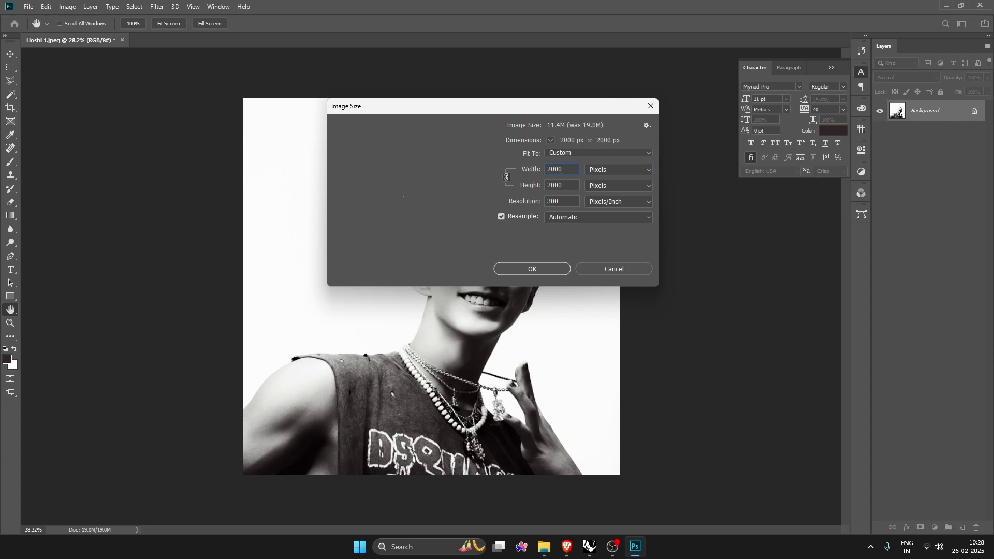
pyautogui.click(532, 269)
pyautogui.press('c')
# Save the resized portrait and close the image editor
pyautogui.keyDown('alt'); pyautogui.scroll(2, 383, 311); pyautogui.keyUp('alt')
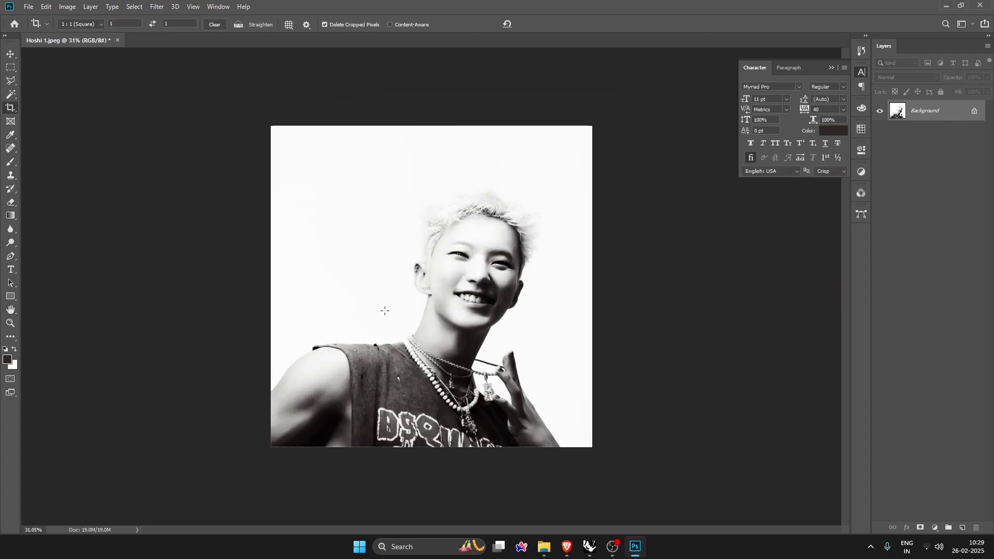
pyautogui.hotkey('ctrl', 's')
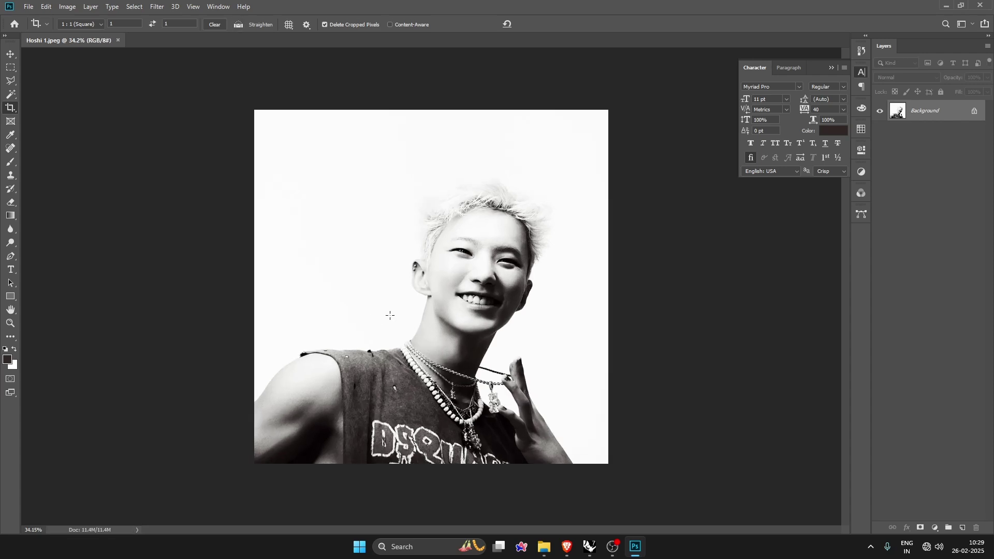
pyautogui.click(990, 5)
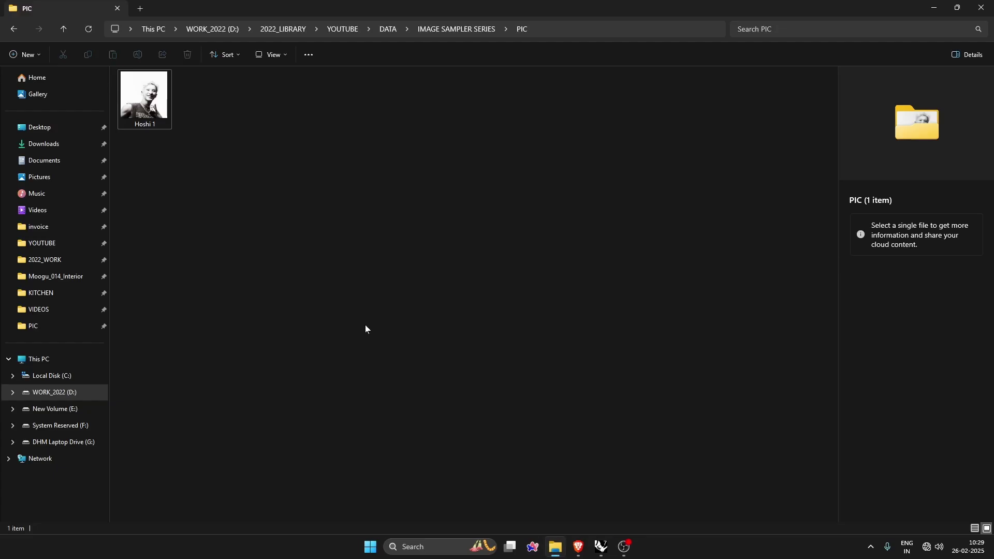
# Switch to Rhino with Grasshopper and place a Bifocals component near the canvas's upper-left corner
pyautogui.click(601, 547)
pyautogui.scroll(7, 579, 309)
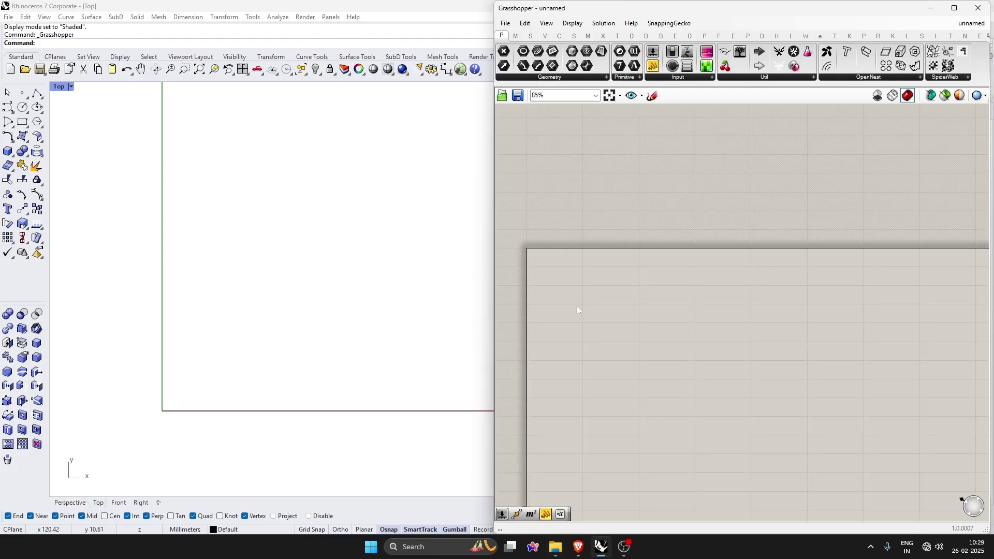
pyautogui.moveTo(724, 54); pyautogui.dragTo(589, 127)
pyautogui.scroll(-3, 600, 237)
pyautogui.scroll(1, 600, 237)
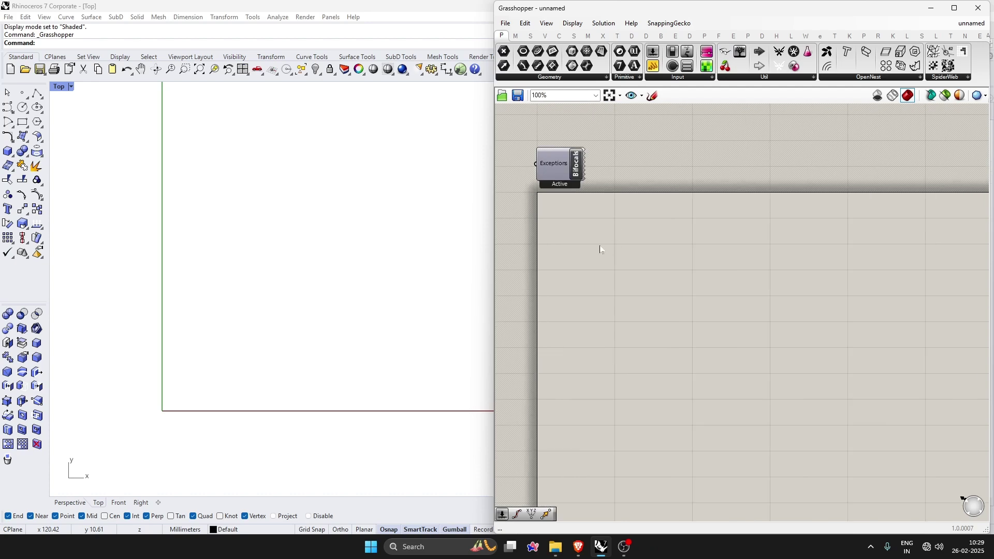
# Add a Rectangle component to the Grasshopper canvas and move it clear for its inputs
pyautogui.doubleClick(600, 238)
pyautogui.write('RECT')
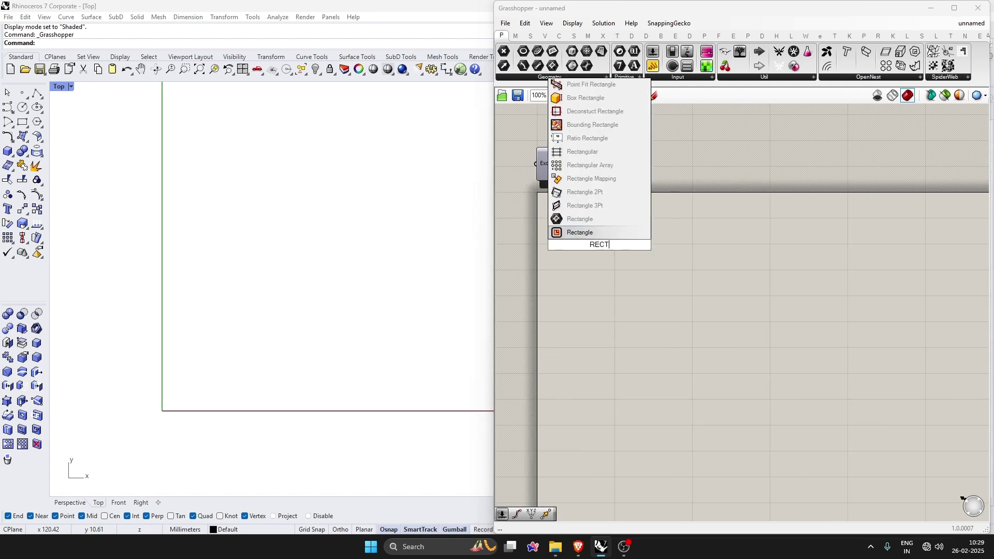
pyautogui.press('Return')
pyautogui.moveTo(603, 246); pyautogui.dragTo(714, 246)
pyautogui.scroll(3, 586, 229)
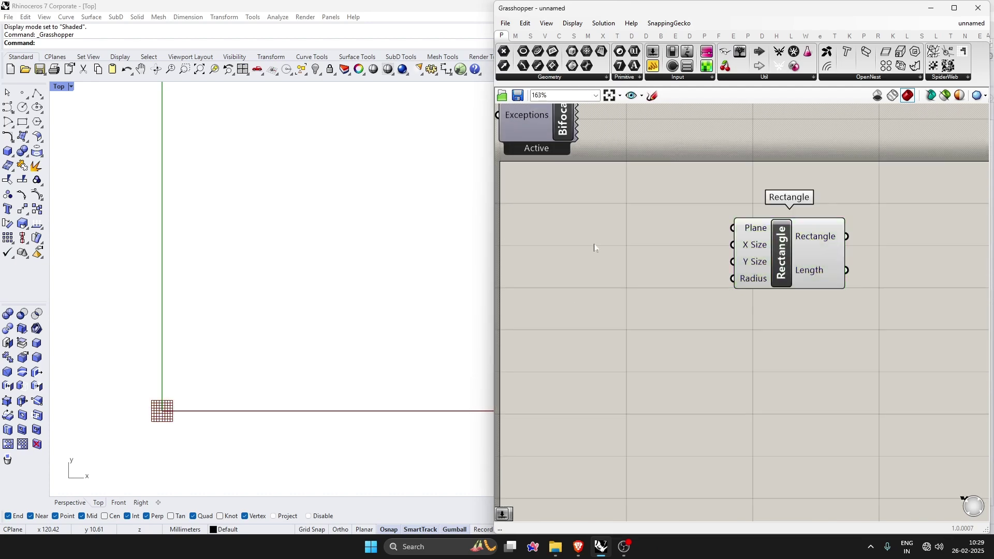
# Check the pixel dimensions of the Hoshi 1 image in File Explorer and return to Grasshopper
pyautogui.doubleClick(594, 242)
pyautogui.write('2')
pyautogui.click(556, 547)
pyautogui.rightClick(142, 96)
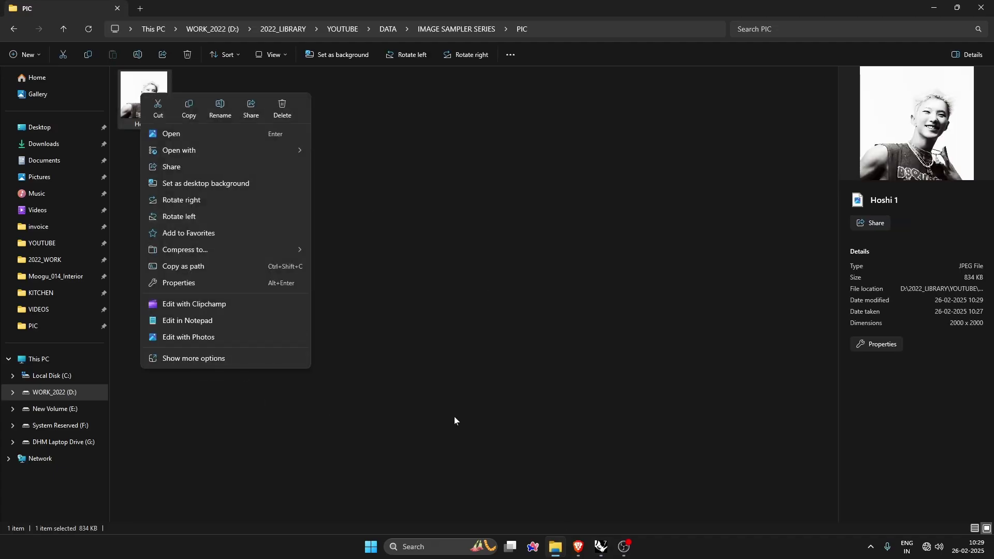
pyautogui.click(342, 212)
pyautogui.click(144, 98)
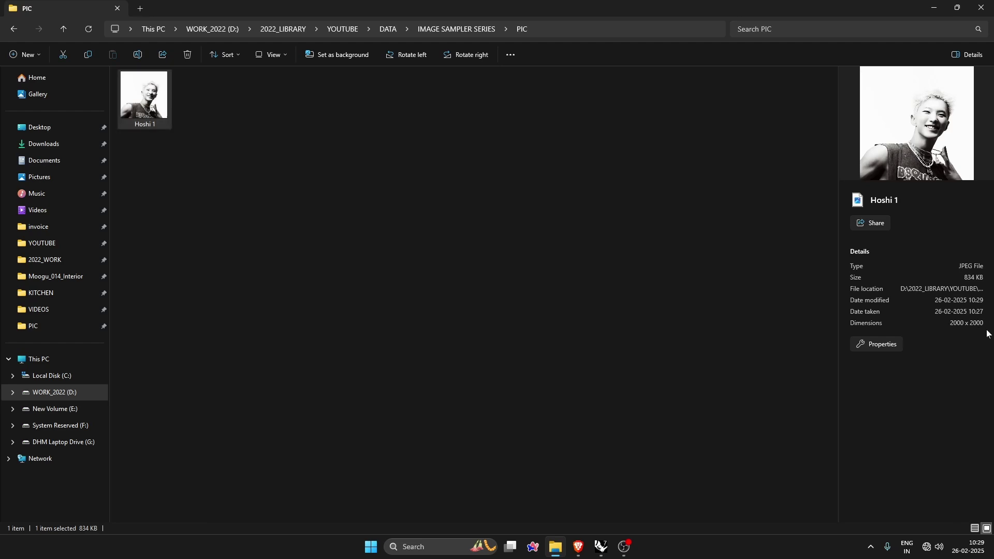
pyautogui.click(667, 483)
pyautogui.hotkey('alt', 'Tab')
# Add a number slider set to 2000 and connect it to the Rectangle's X Size and Y Size
pyautogui.doubleClick(602, 261)
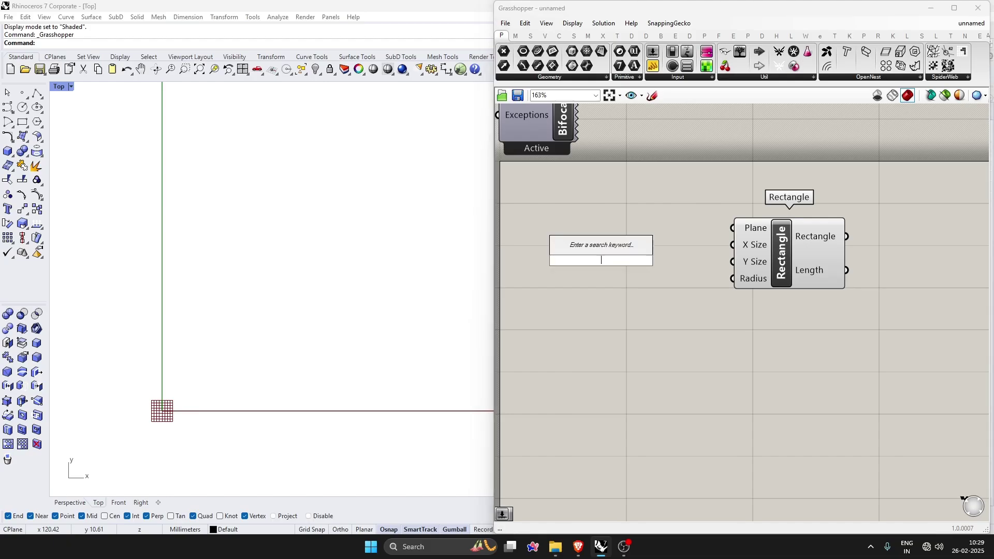
pyautogui.write('2000')
pyautogui.press('Return')
pyautogui.moveTo(689, 260); pyautogui.dragTo(732, 262)
pyautogui.moveTo(647, 260); pyautogui.dragTo(647, 245)
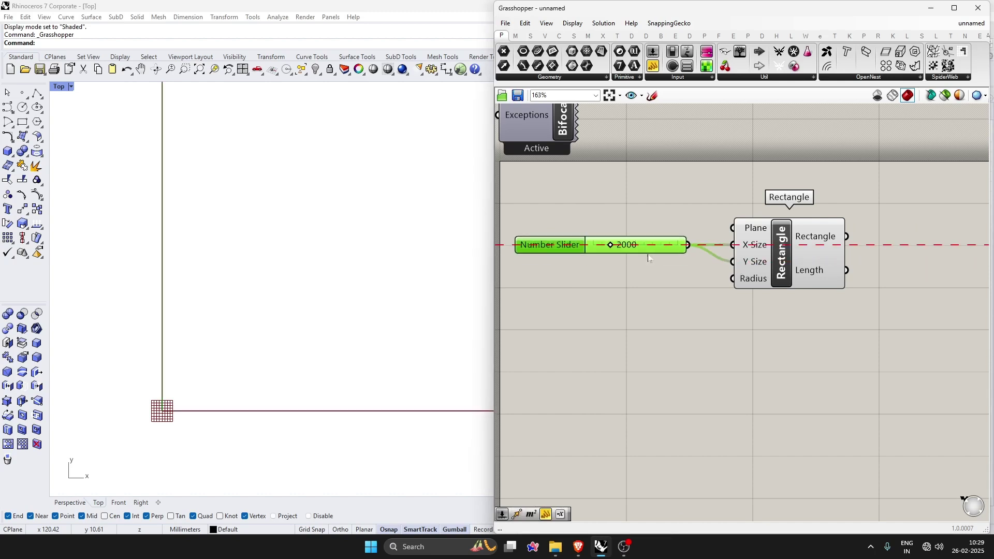
pyautogui.click(656, 279)
pyautogui.scroll(-5, 377, 348)
pyautogui.scroll(2, 313, 327)
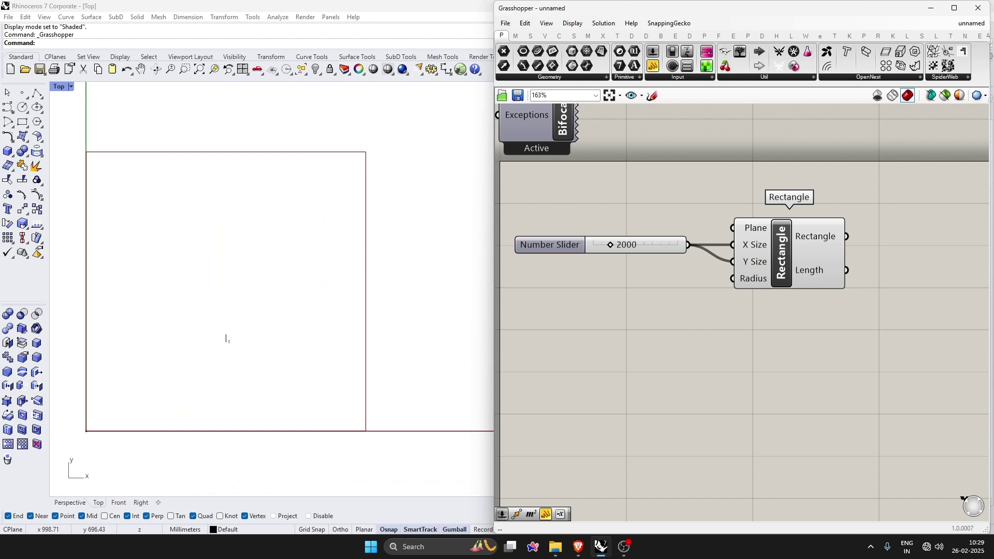
# Add a Divide Surface component beside the Rectangle and connect the Rectangle output to its Surface input
pyautogui.moveTo(828, 259); pyautogui.dragTo(802, 259)
pyautogui.doubleClick(913, 232)
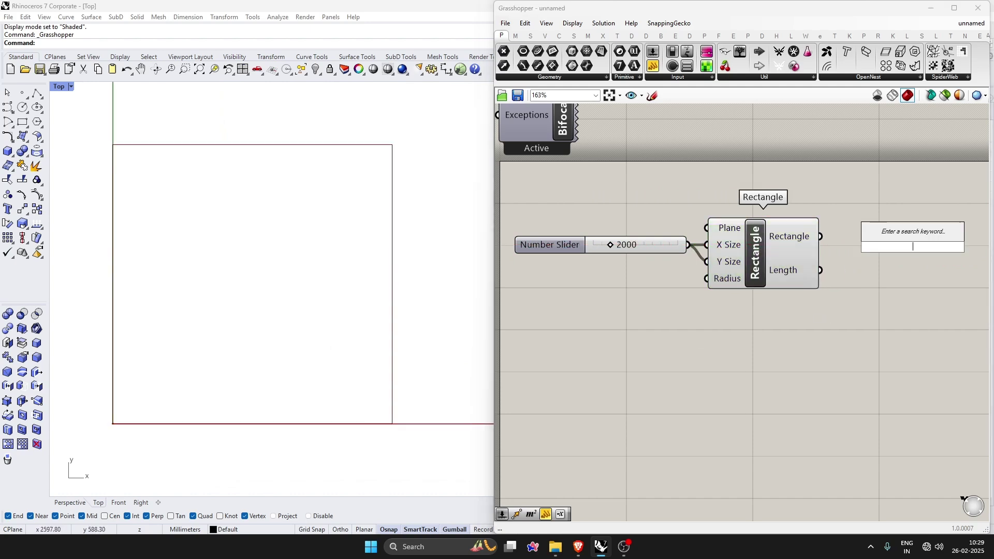
pyautogui.write('DIVIDE')
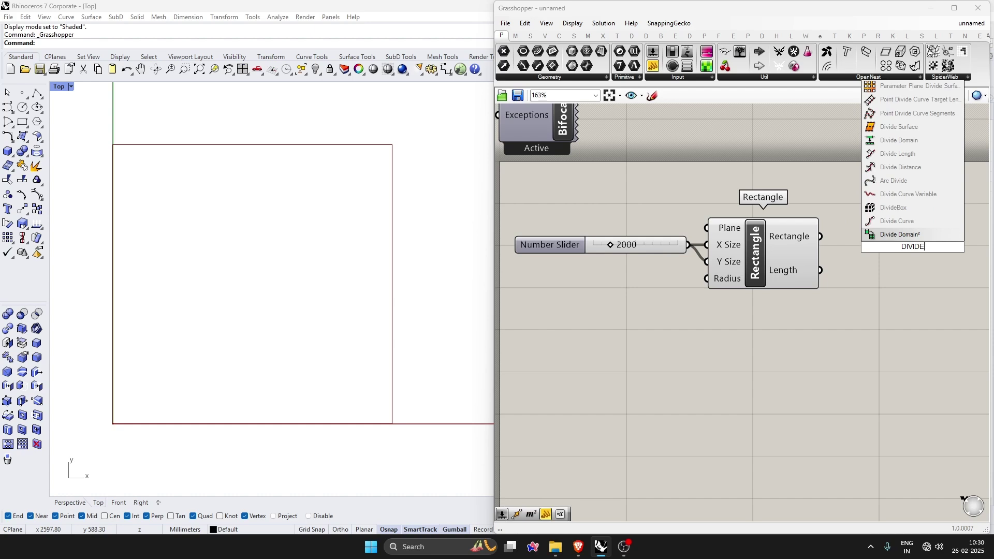
pyautogui.click(899, 126)
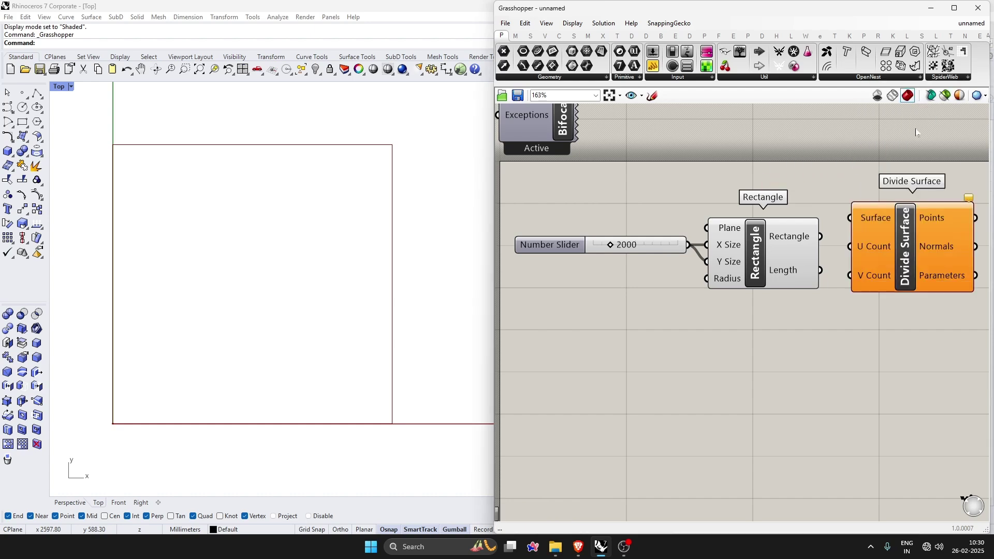
# Add a second number slider set to 2000, connect it to Divide Surface's U Count and V Count, and place it beneath the Rectangle component
pyautogui.doubleClick(748, 314)
pyautogui.write('2000')
pyautogui.press('Return')
pyautogui.moveTo(789, 333); pyautogui.dragTo(855, 268)
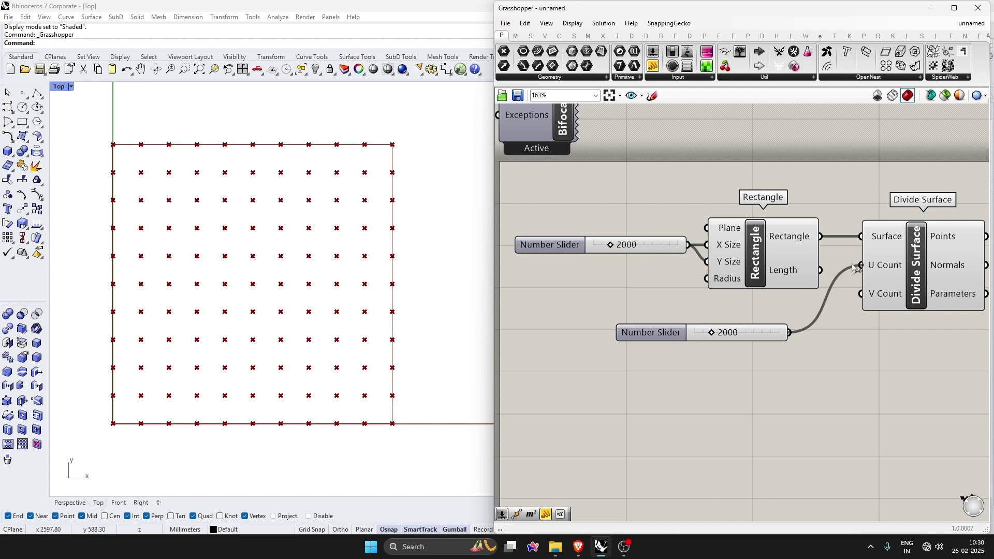
pyautogui.moveTo(790, 333); pyautogui.dragTo(862, 293)
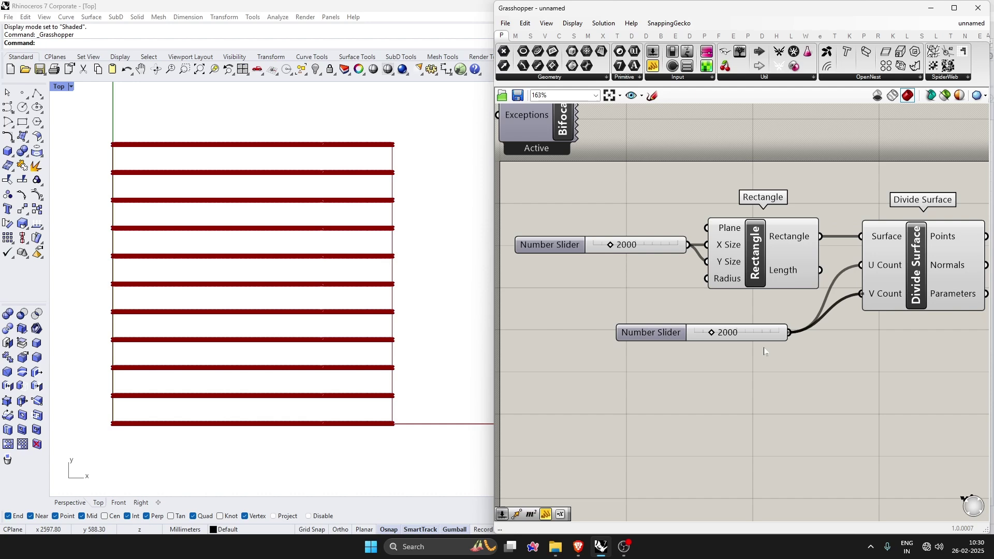
pyautogui.moveTo(770, 330); pyautogui.dragTo(802, 299)
pyautogui.click(759, 359)
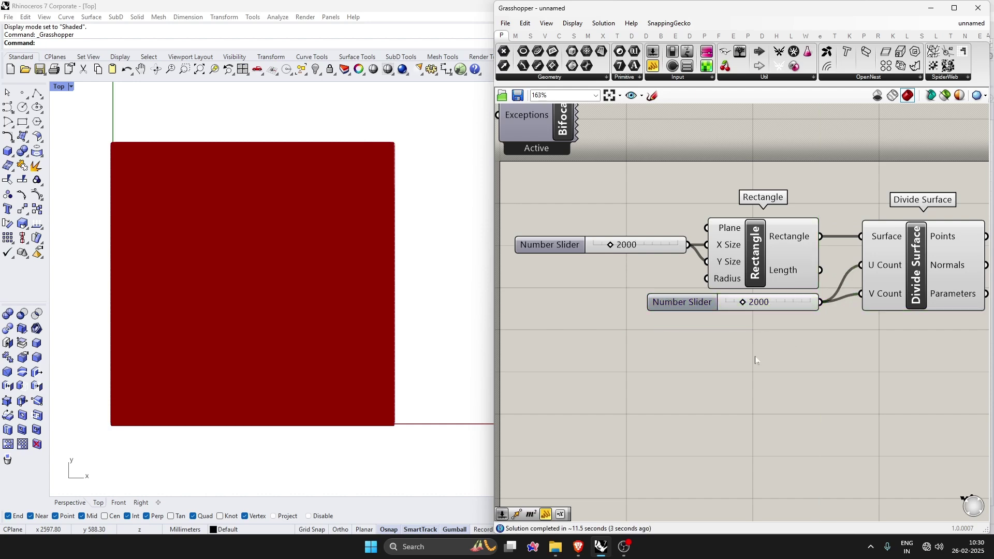
# Set the slider feeding Divide Surface's U Count and V Count to 1500
pyautogui.doubleClick(765, 305)
pyautogui.write('1500')
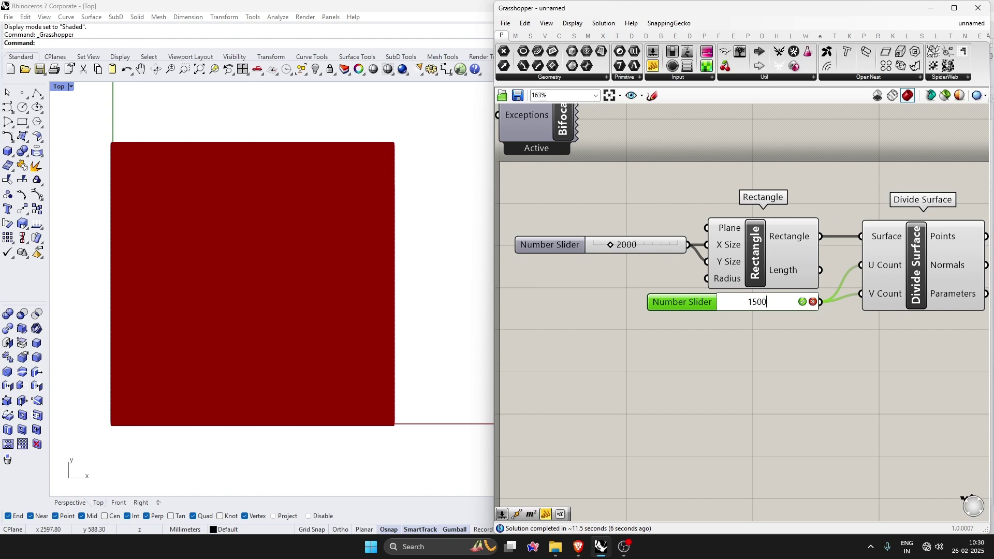
pyautogui.press('Return')
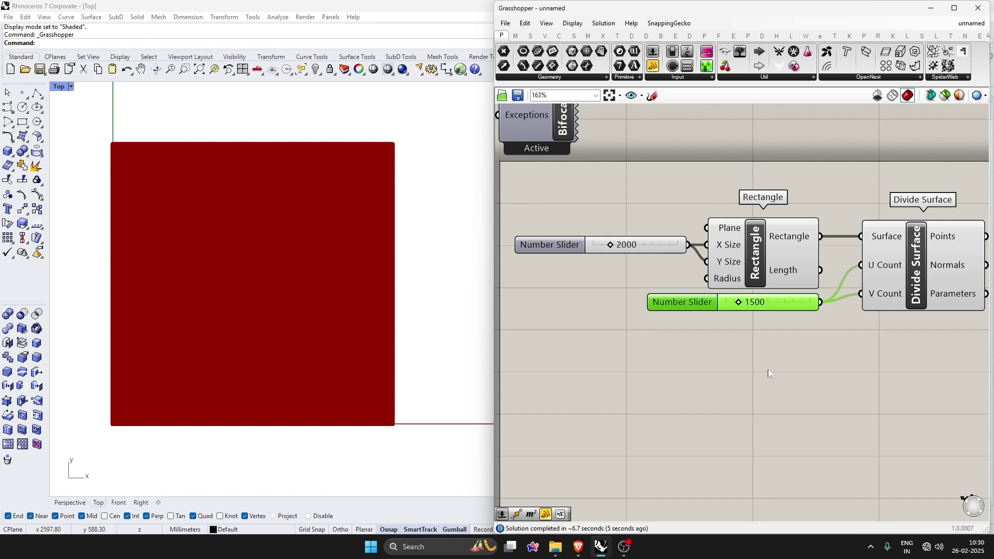
# Set the slider feeding Divide Surface's U Count and V Count to 1000
pyautogui.moveTo(712, 328); pyautogui.dragTo(639, 331, button='right')
pyautogui.click(862, 276)
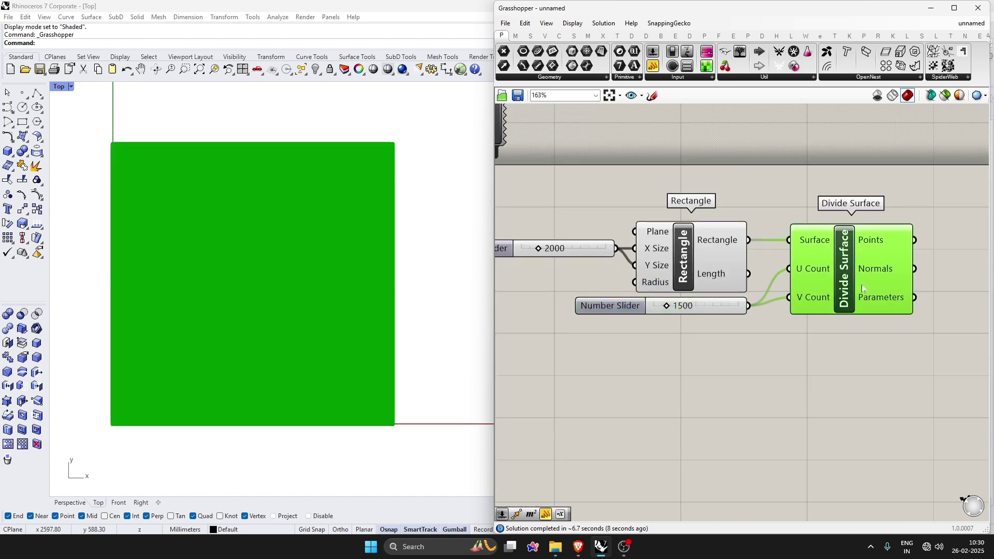
pyautogui.press('space')
pyautogui.doubleClick(683, 305)
pyautogui.write('1000')
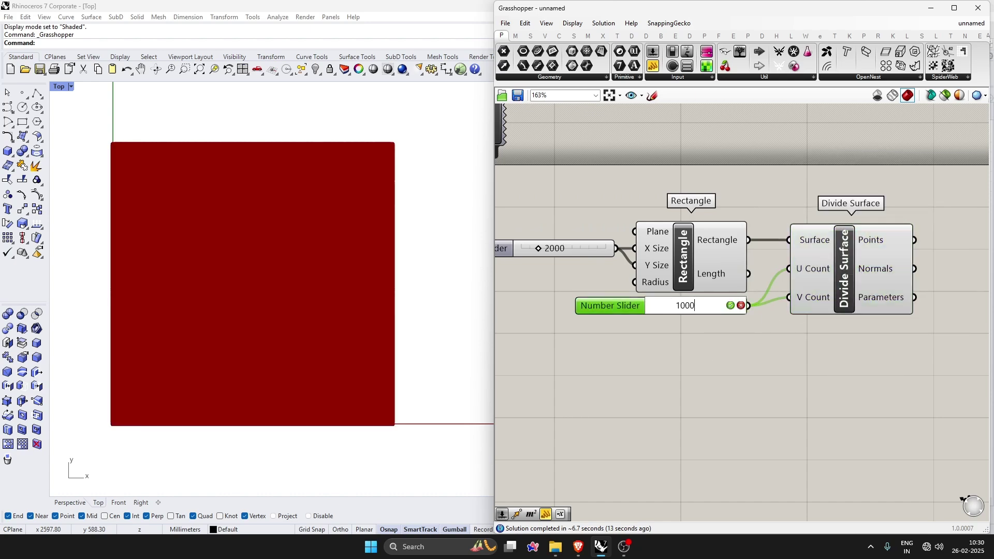
pyautogui.press('Return')
pyautogui.click(707, 355)
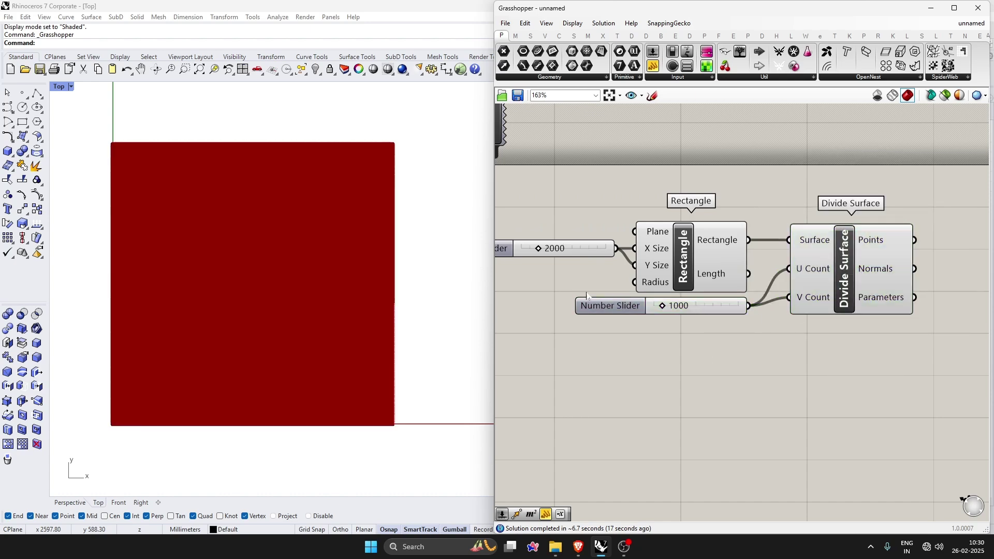
# Turn off the viewport preview of the Rectangle and Divide Surface components
pyautogui.scroll(3, 401, 356)
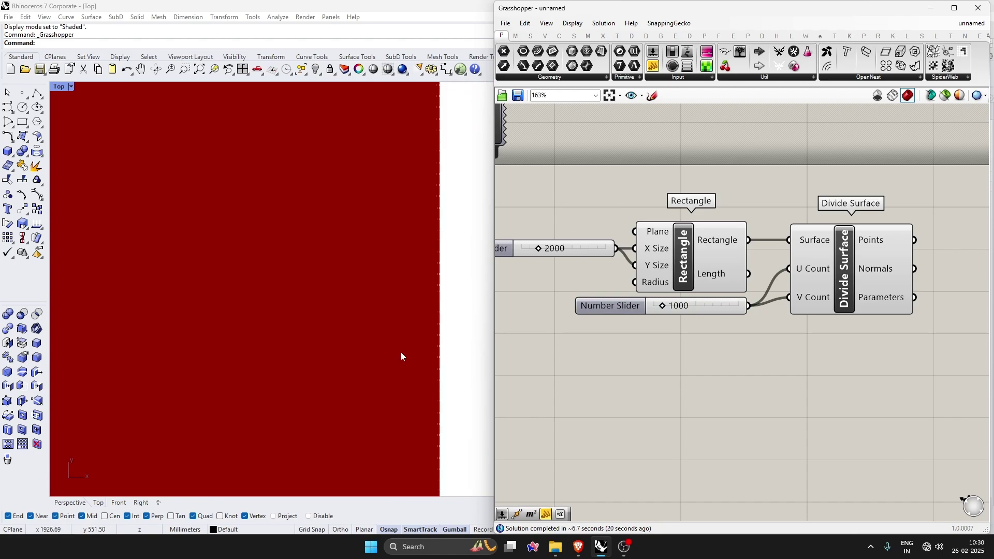
pyautogui.scroll(-2, 401, 355)
pyautogui.scroll(1, 339, 351)
pyautogui.scroll(-2, 688, 337)
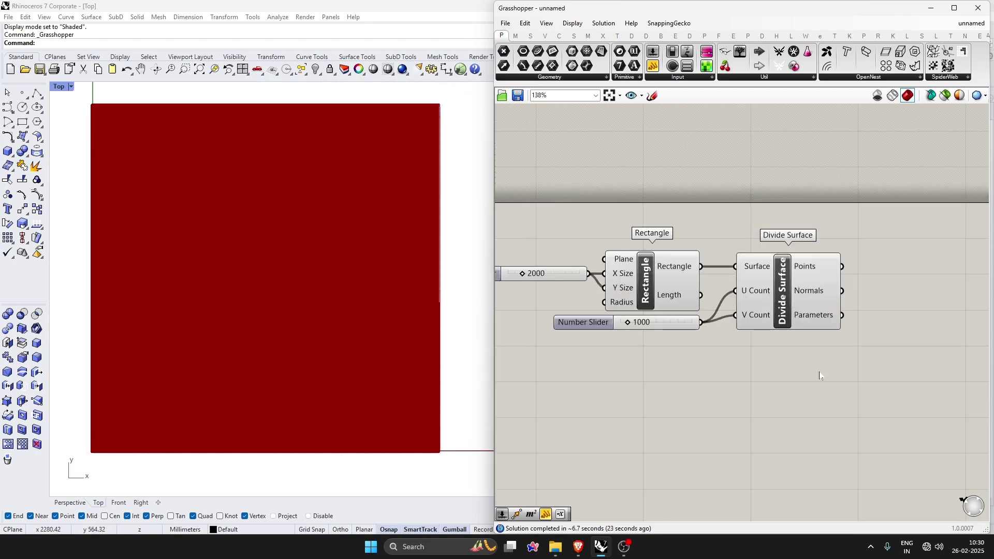
pyautogui.moveTo(819, 376); pyautogui.dragTo(507, 240)
pyautogui.keyDown('ctrl'); pyautogui.moveTo(536, 347); pyautogui.dragTo(724, 231); pyautogui.keyUp('ctrl')
pyautogui.scroll(1, 793, 284)
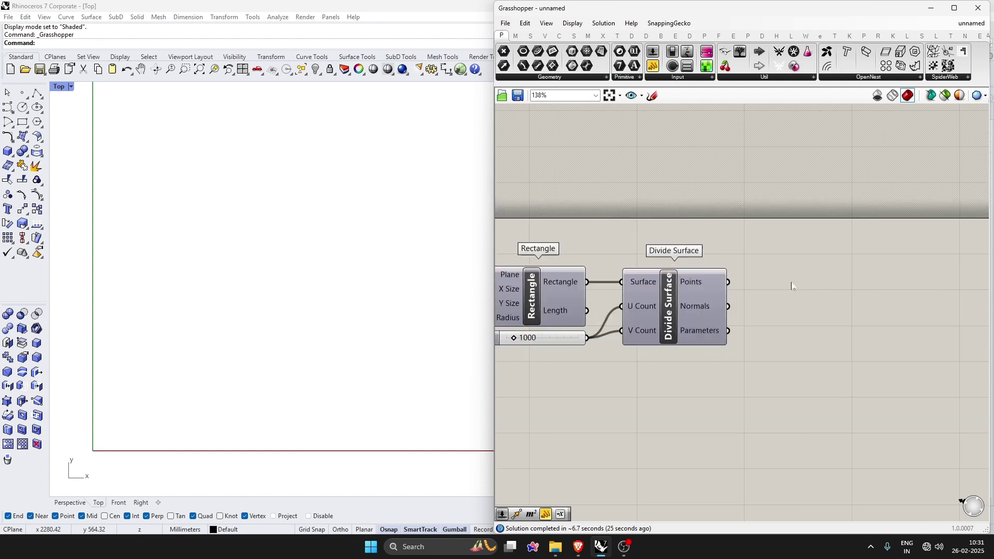
# Add an Image Sampler component beside Divide Surface
pyautogui.click(822, 289)
pyautogui.doubleClick(830, 361)
pyautogui.write('IMAGE')
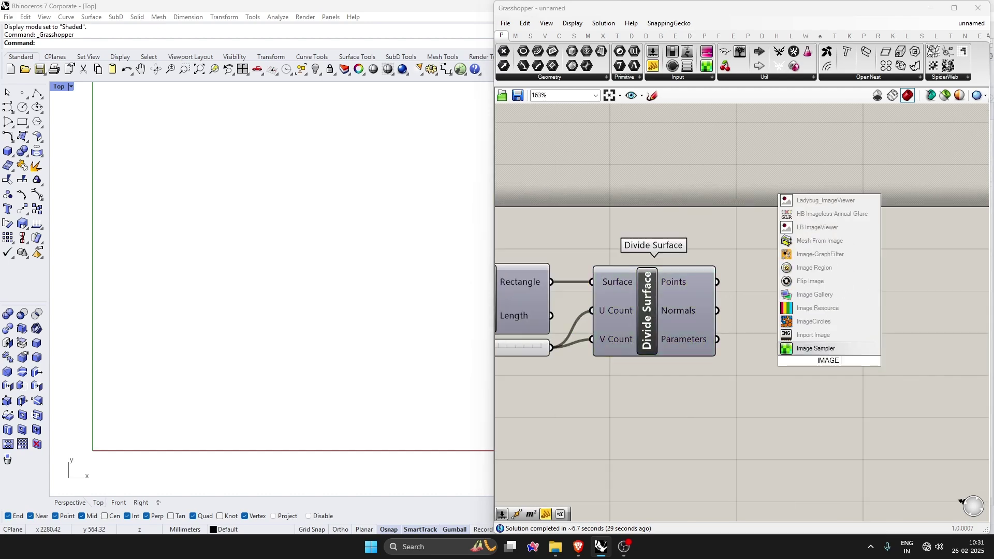
pyautogui.click(815, 348)
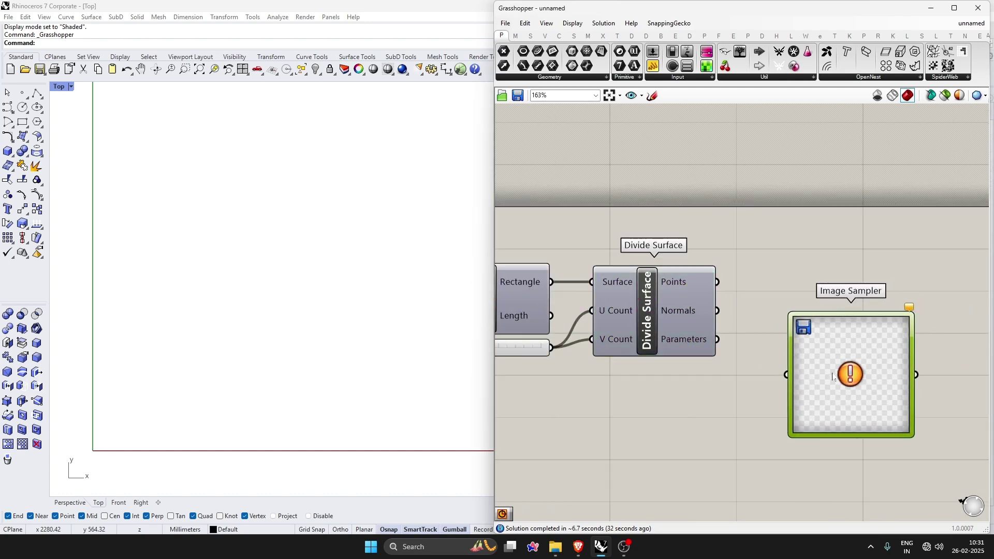
# Load the image file Hoshi 1 into the Image Sampler and set its channel to brightness
pyautogui.doubleClick(833, 377)
pyautogui.click(953, 350)
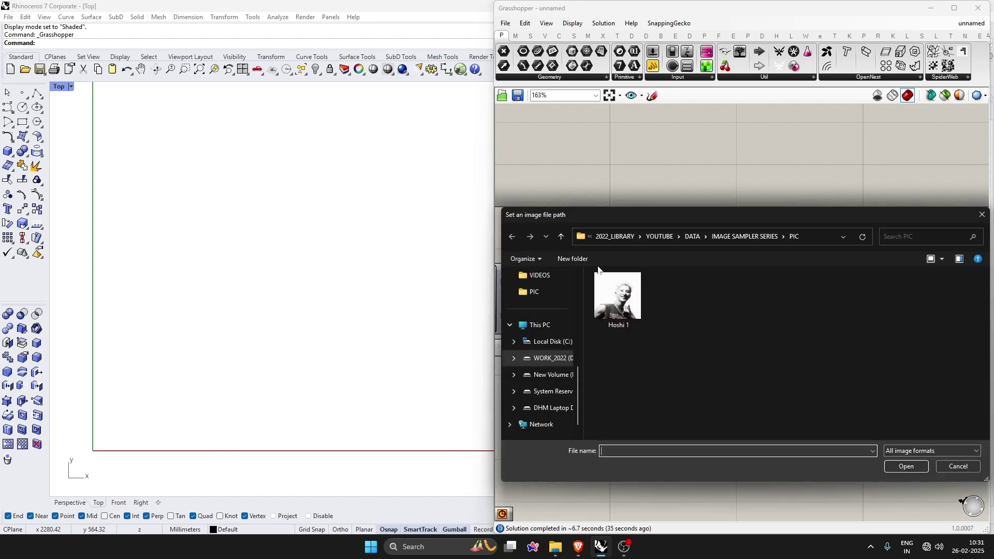
pyautogui.click(616, 294)
pyautogui.click(910, 468)
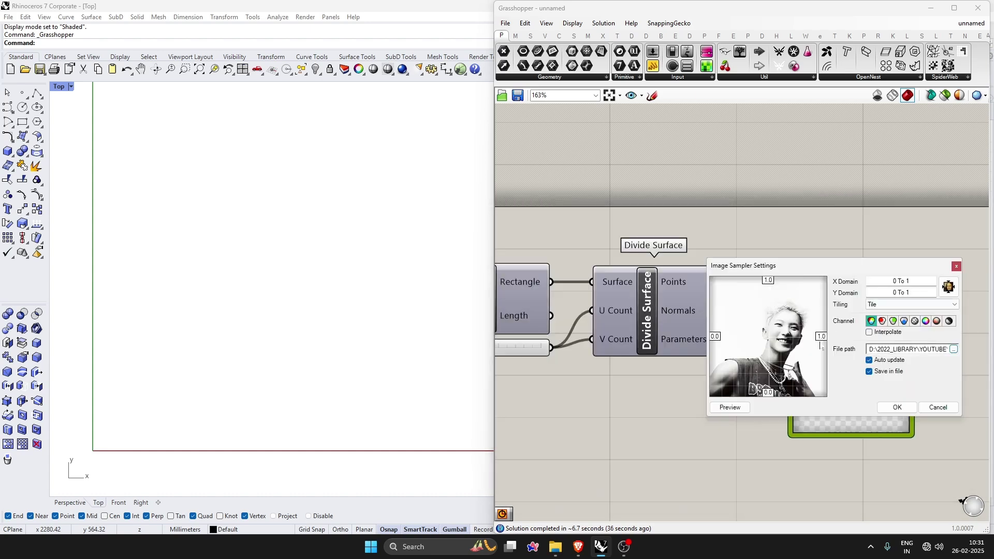
pyautogui.click(949, 321)
pyautogui.click(896, 408)
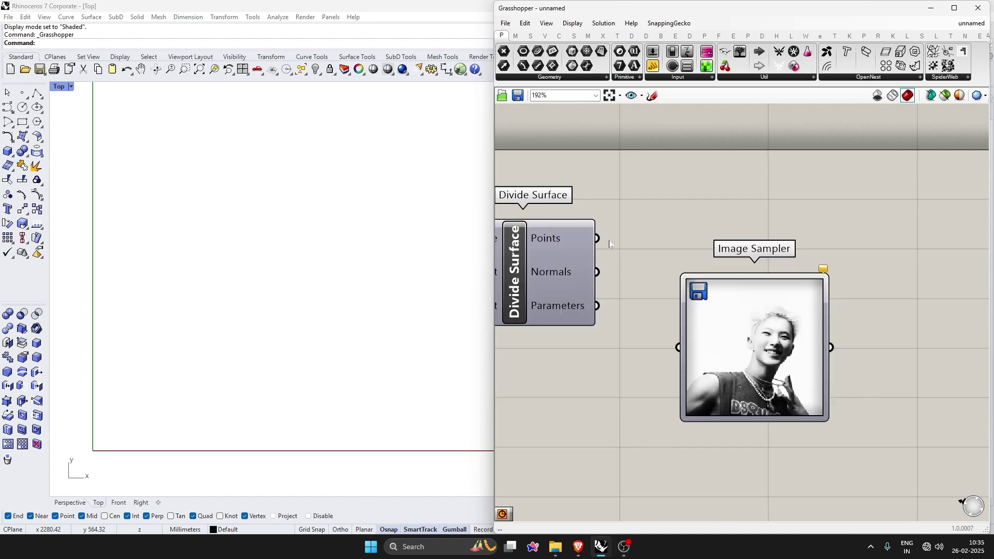
# Connect Divide Surface's Points output to the Image Sampler and move the sampler slightly lower on the canvas
pyautogui.moveTo(609, 242); pyautogui.dragTo(678, 347)
pyautogui.moveTo(739, 347); pyautogui.dragTo(732, 383)
pyautogui.click(701, 231)
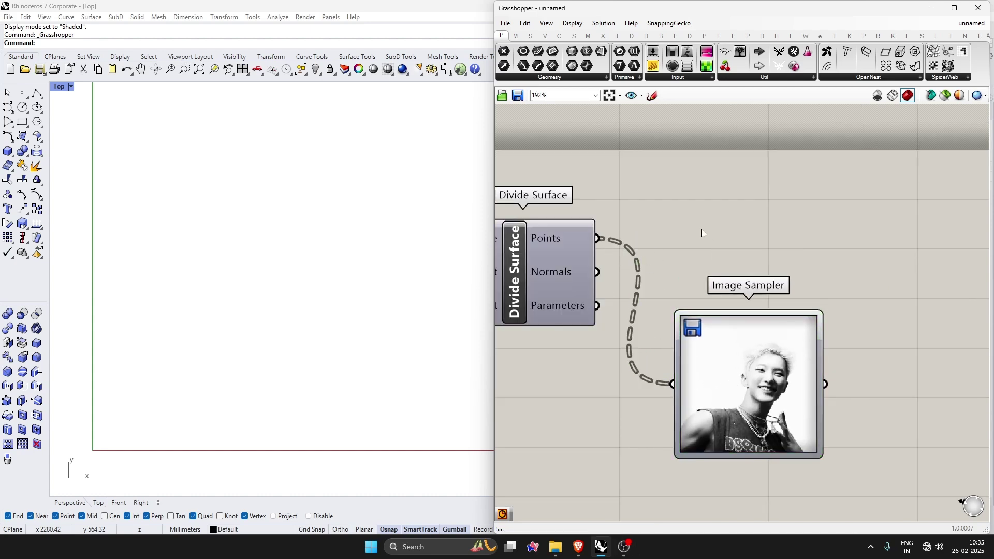
# Add a Circle component and connect Divide Surface's Points output to its Plane input
pyautogui.scroll(-2, 710, 260)
pyautogui.doubleClick(771, 257)
pyautogui.write('Circle')
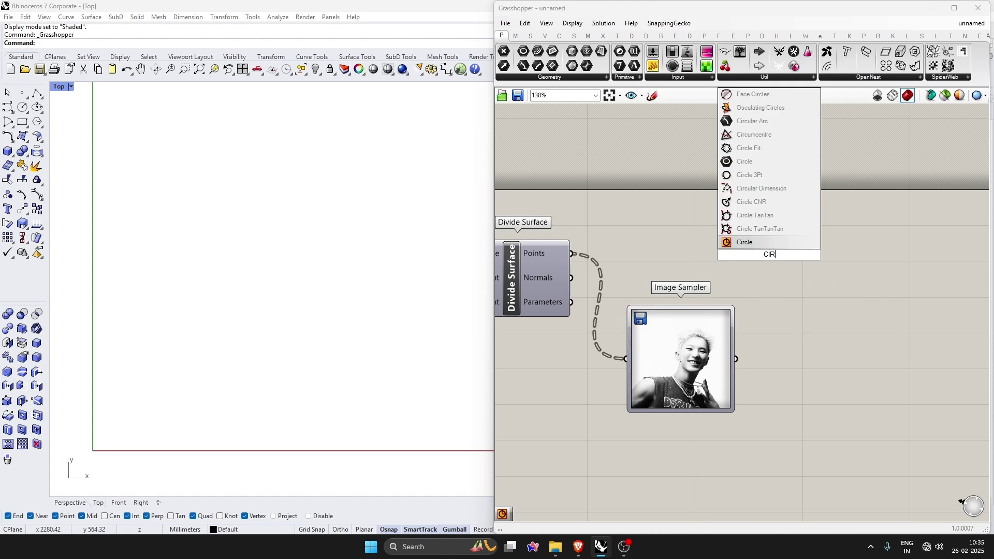
pyautogui.press('Return')
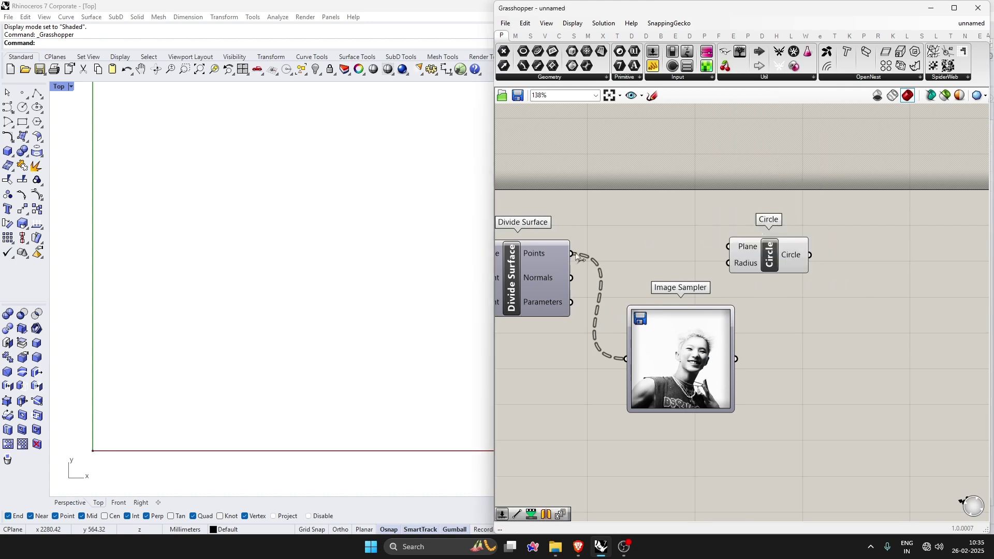
pyautogui.moveTo(572, 253); pyautogui.dragTo(729, 247)
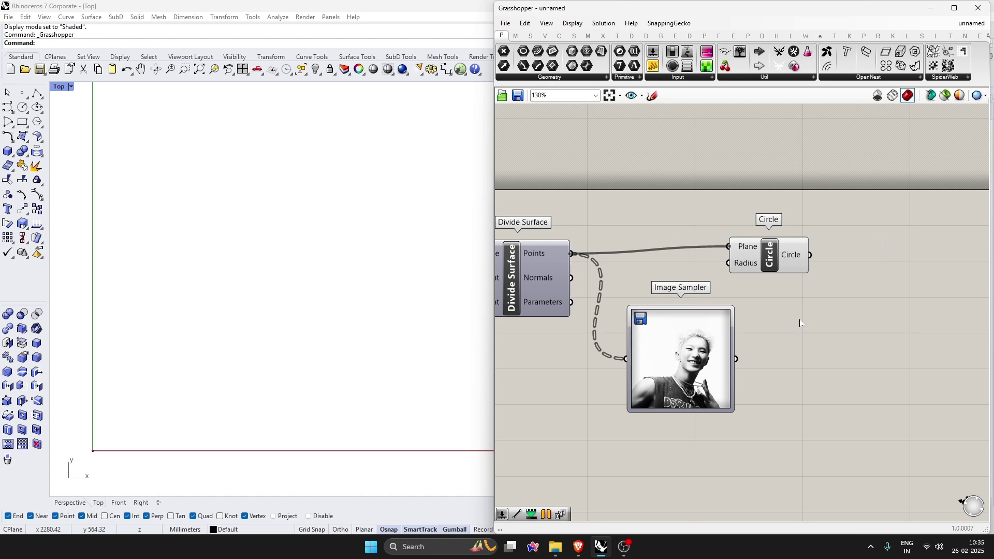
# Move the Circle component farther to the right of the Image Sampler on the canvas
pyautogui.moveTo(762, 257); pyautogui.dragTo(847, 264)
pyautogui.click(771, 349)
pyautogui.moveTo(736, 358); pyautogui.dragTo(760, 344)
pyautogui.scroll(-2, 761, 344)
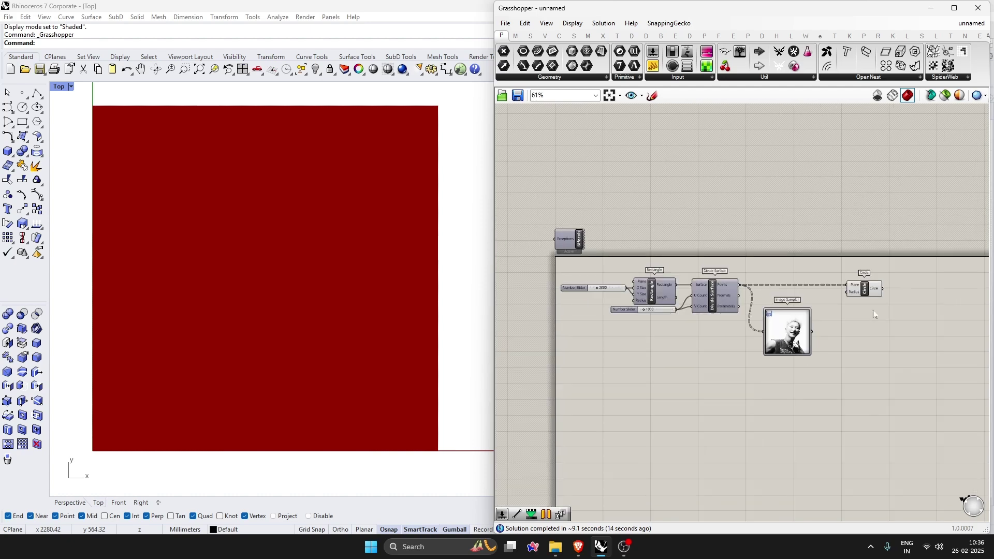
# Set the slider feeding the Rectangle's X Size and Y Size to 5000 and examine the circle grid in the Top viewport
pyautogui.scroll(3, 653, 306)
pyautogui.doubleClick(643, 285)
pyautogui.write('5000')
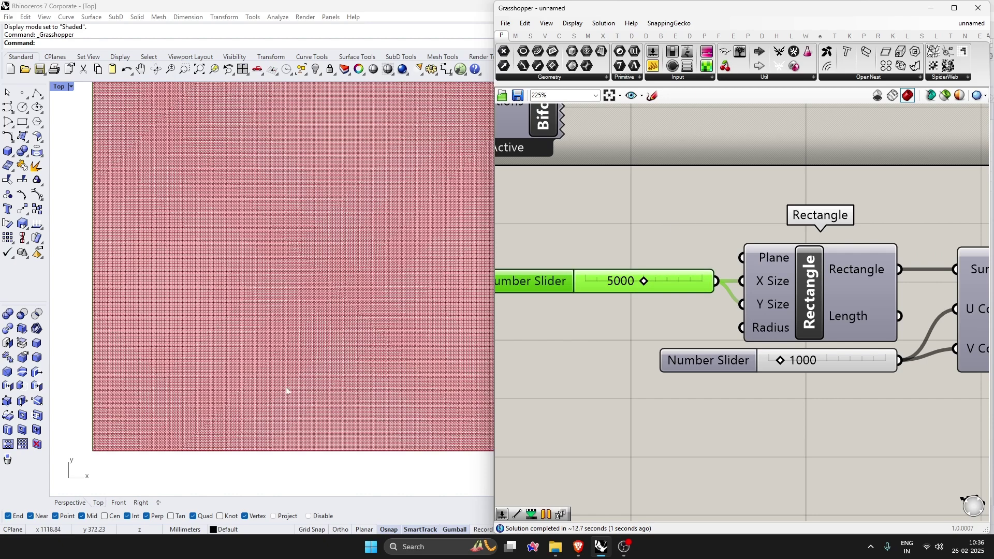
pyautogui.scroll(-3, 280, 385)
pyautogui.scroll(-3, 280, 385)
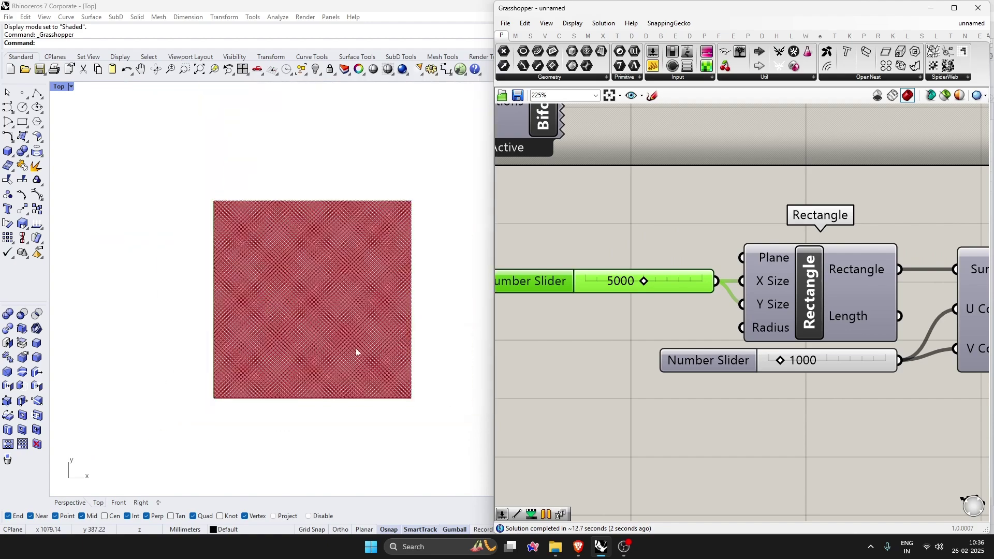
pyautogui.scroll(3, 266, 331)
pyautogui.scroll(1, 264, 336)
pyautogui.scroll(-3, 533, 296)
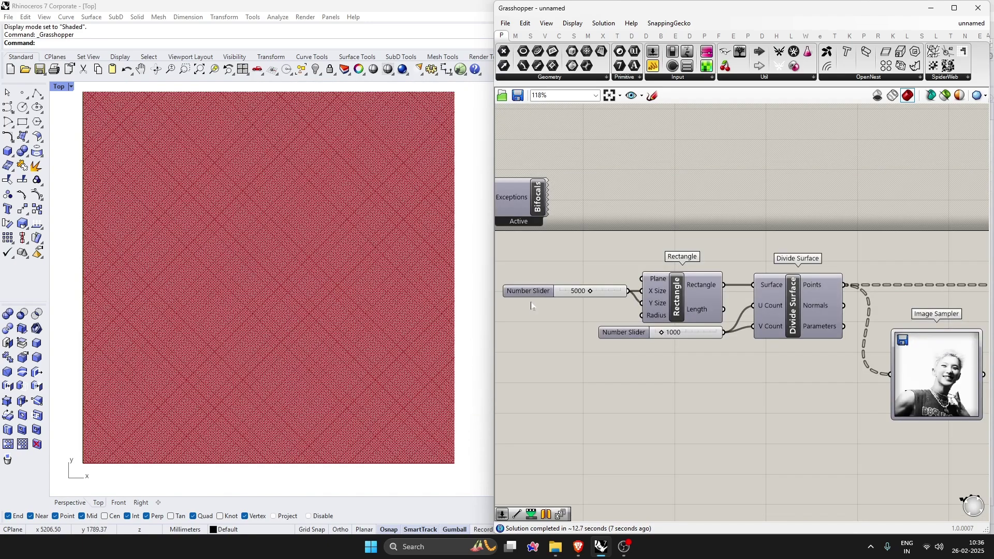
# Flatten the Points output of Divide Surface
pyautogui.moveTo(831, 301); pyautogui.dragTo(572, 294, button='right')
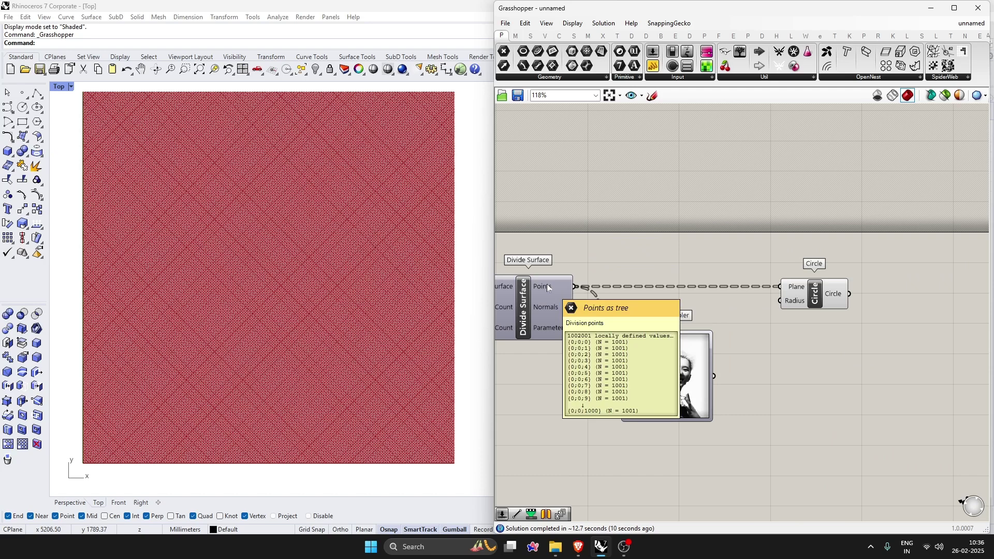
pyautogui.scroll(-3, 630, 302)
pyautogui.scroll(3, 630, 302)
pyautogui.rightClick(690, 268)
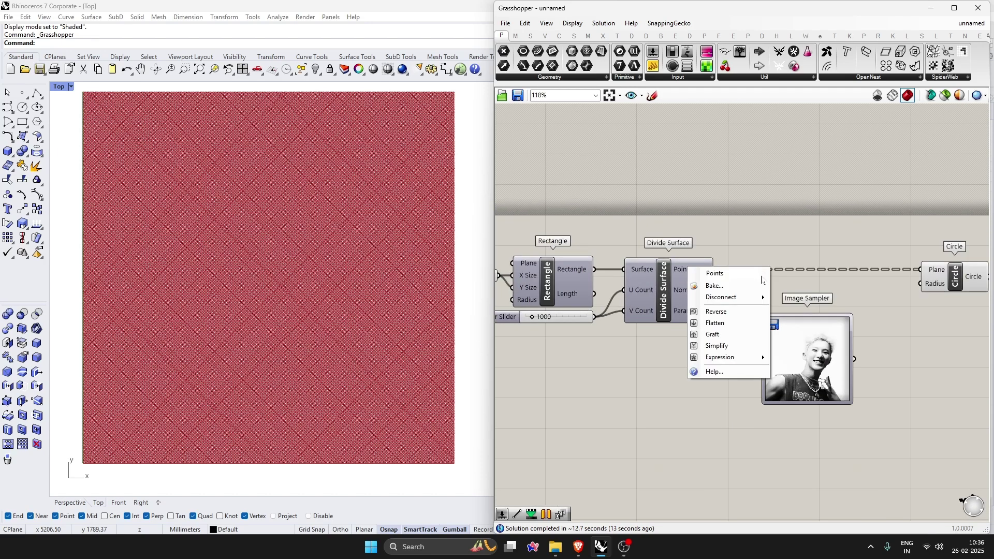
pyautogui.click(712, 330)
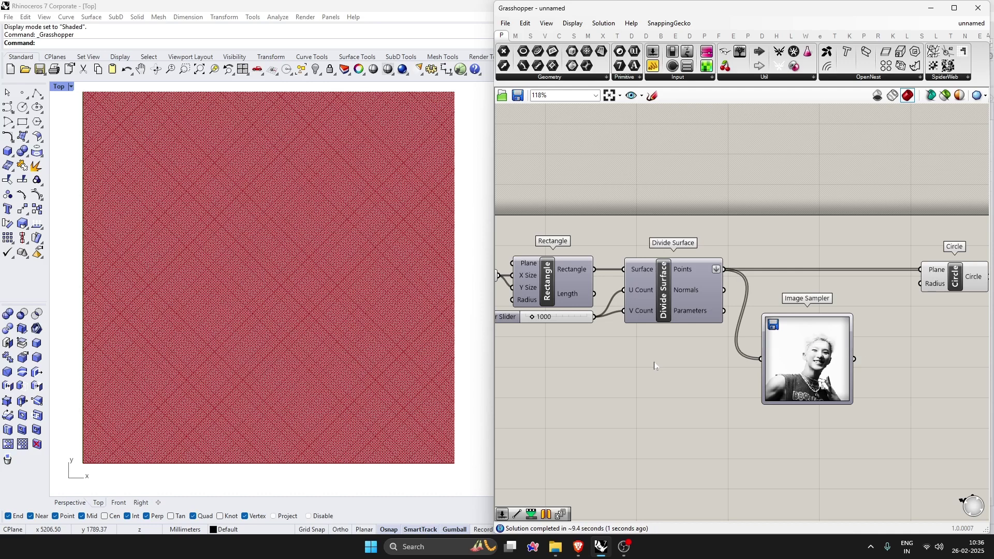
# Examine the data reaching the Circle component's Plane input
pyautogui.moveTo(692, 263); pyautogui.dragTo(518, 259, button='right')
pyautogui.scroll(3, 731, 249)
pyautogui.click(731, 249)
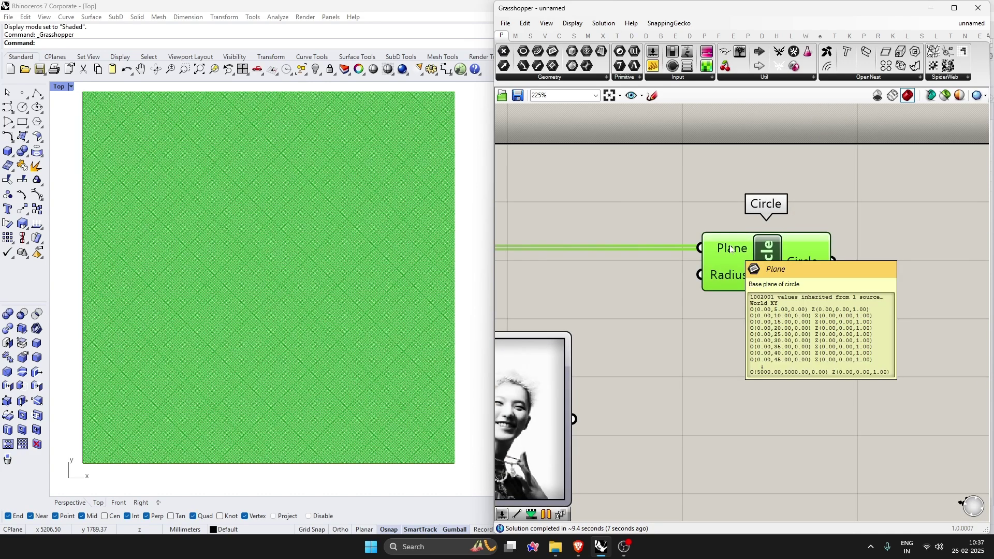
pyautogui.click(710, 371)
pyautogui.scroll(-3, 710, 368)
pyautogui.scroll(2, 672, 353)
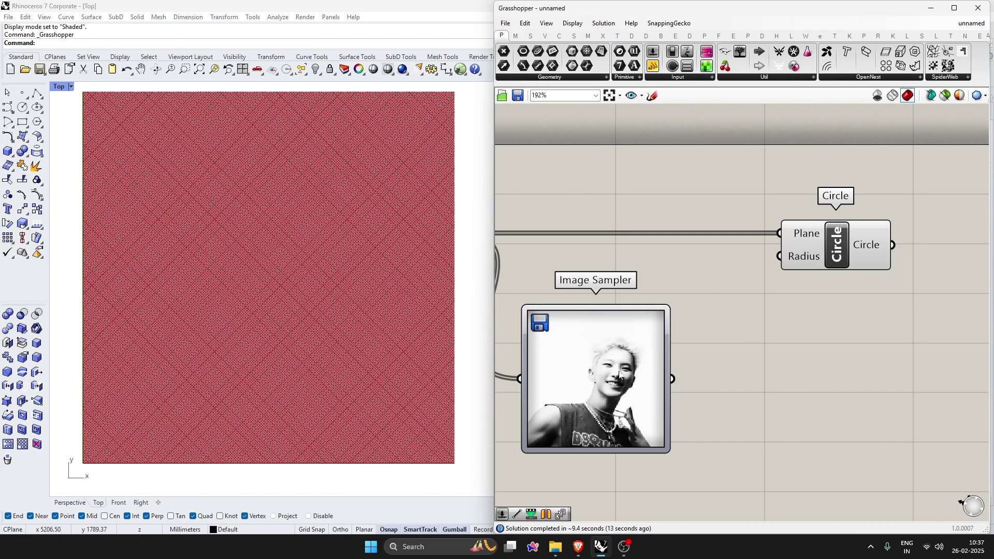
# Inspect the Image Sampler's output values in a temporary Panel and delete that Panel
pyautogui.doubleClick(684, 378)
pyautogui.write('//')
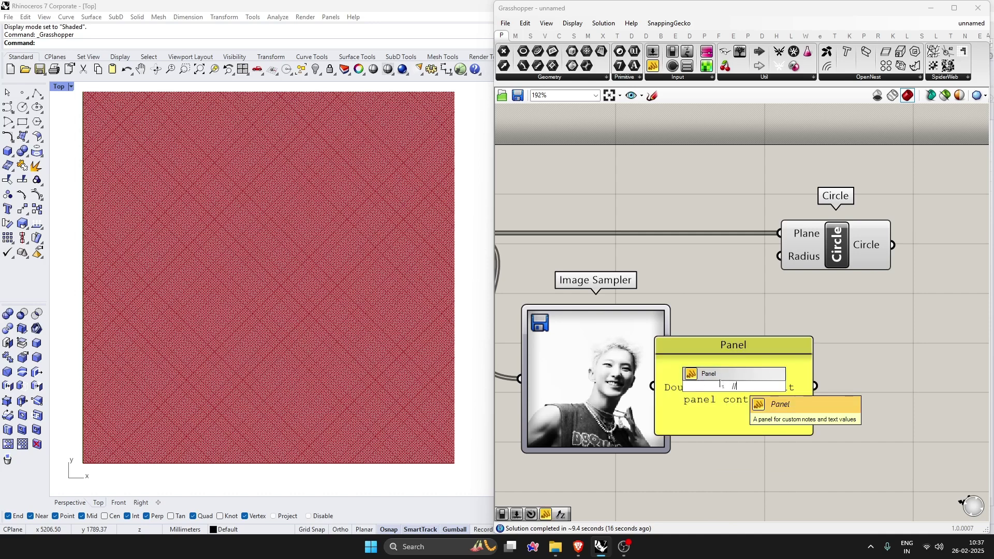
pyautogui.press('Return')
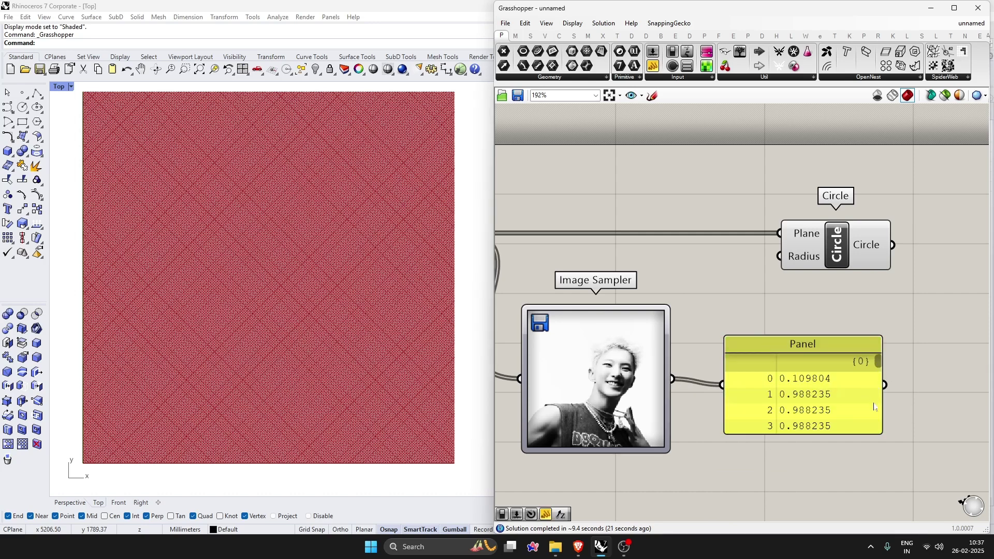
pyautogui.moveTo(874, 407); pyautogui.dragTo(859, 429)
pyautogui.press('Delete')
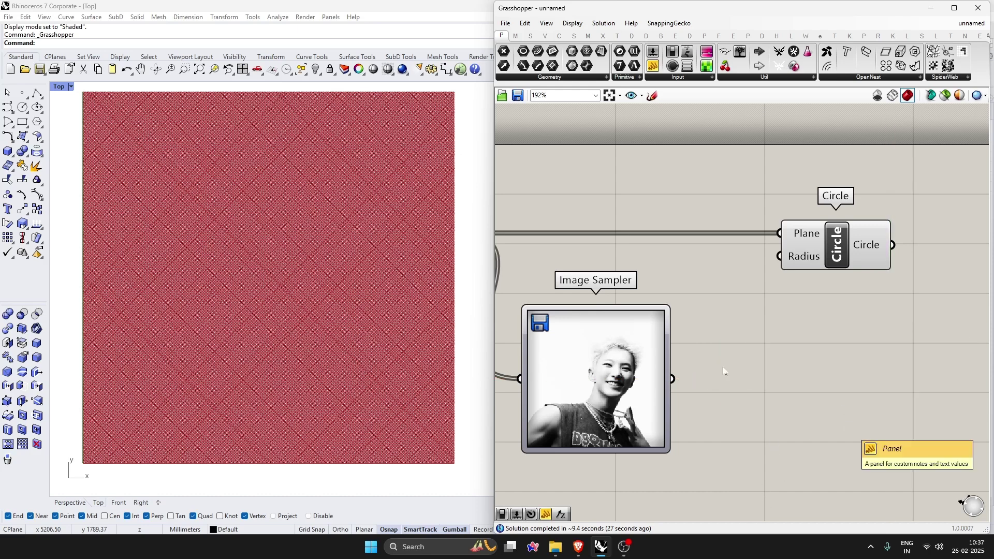
# Connect the Image Sampler's output to the Circle's Radius input and inspect the resulting pattern in the Top viewport
pyautogui.moveTo(672, 379); pyautogui.dragTo(780, 256)
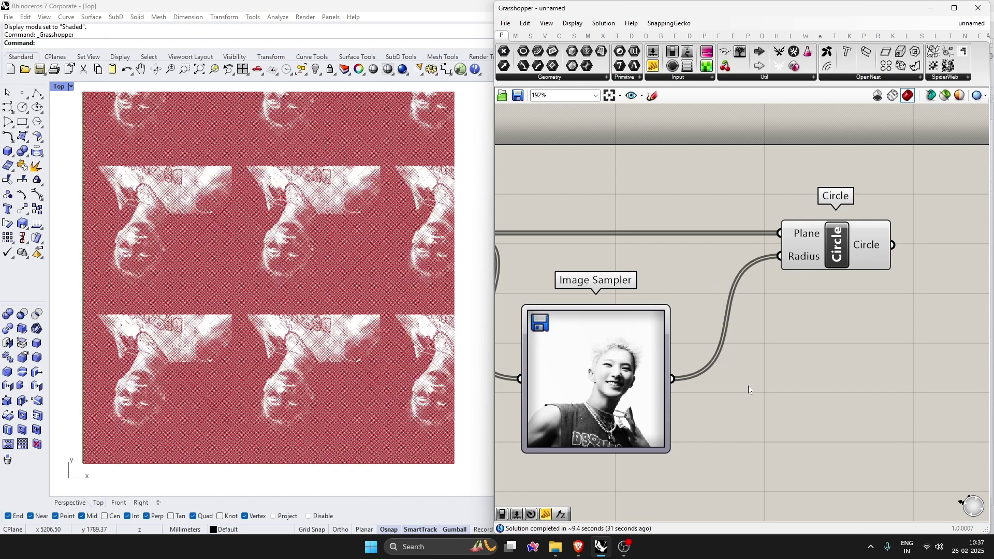
pyautogui.scroll(-3, 828, 328)
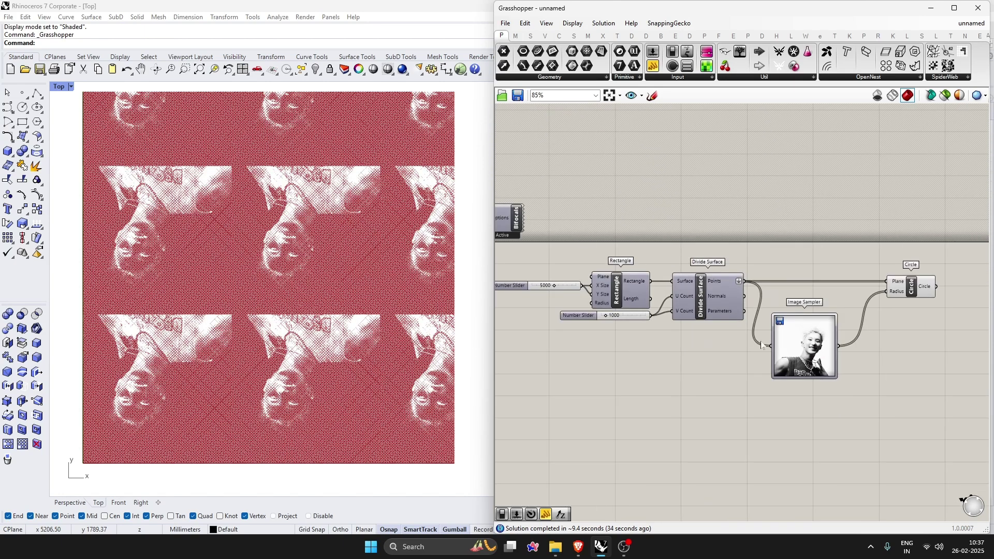
pyautogui.scroll(-1, 288, 337)
pyautogui.scroll(-1, 331, 342)
pyautogui.scroll(1, 195, 360)
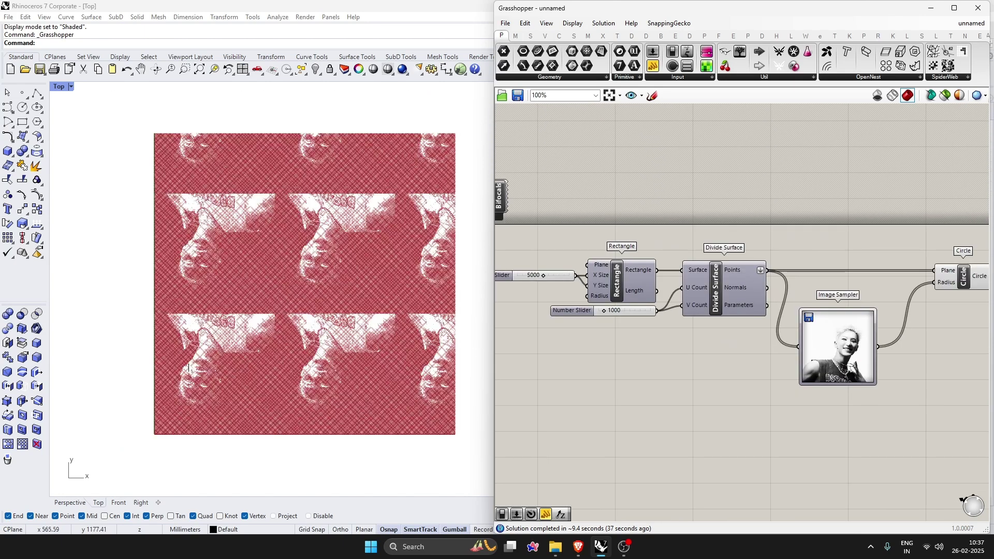
# Set the slider feeding the Rectangle's X Size and Y Size to 2000
pyautogui.scroll(3, 516, 286)
pyautogui.doubleClick(564, 268)
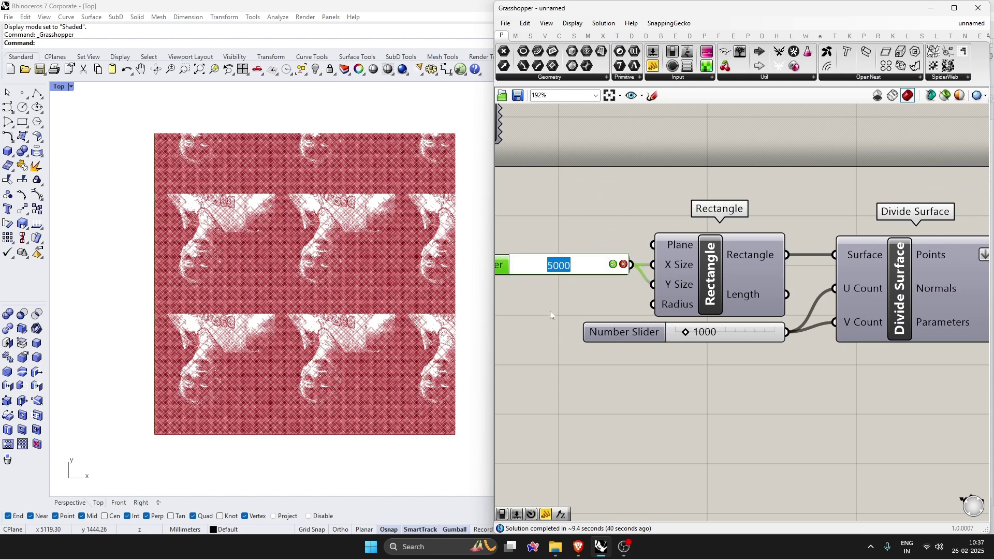
pyautogui.write('200')
pyautogui.write('0')
pyautogui.press('Return')
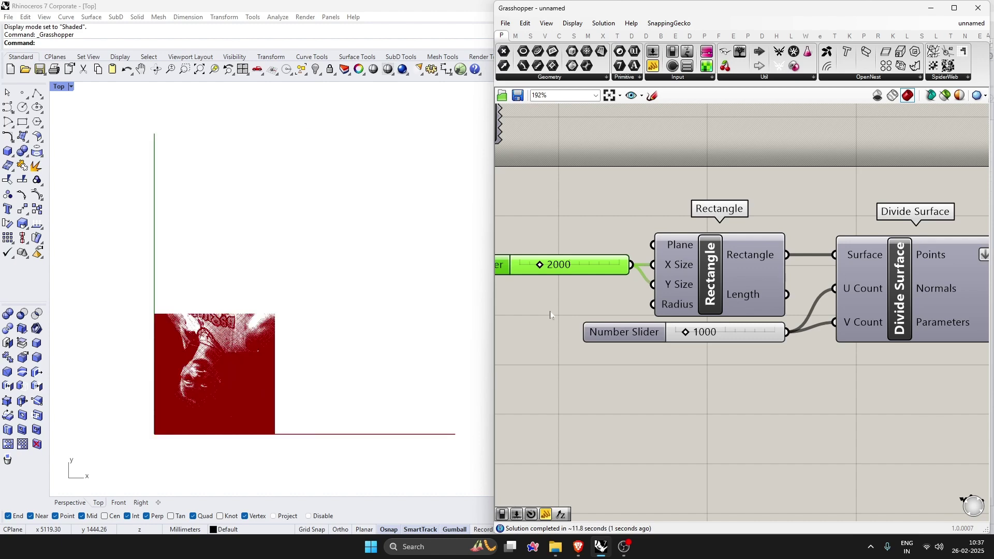
pyautogui.click(570, 301)
# Examine the orientation and detail of the circle portrait in the Top viewport against the Image Sampler's picture
pyautogui.scroll(-5, 569, 304)
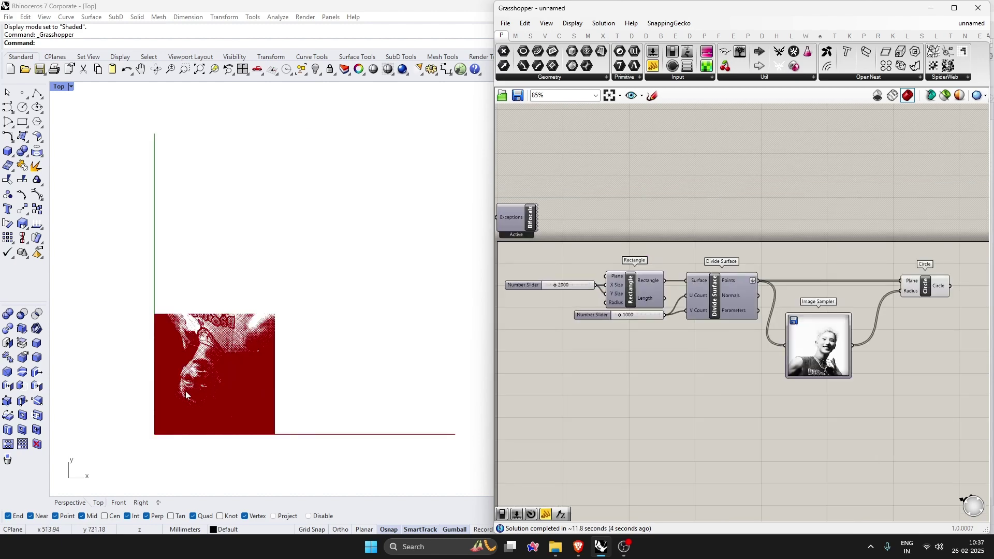
pyautogui.scroll(5, 185, 391)
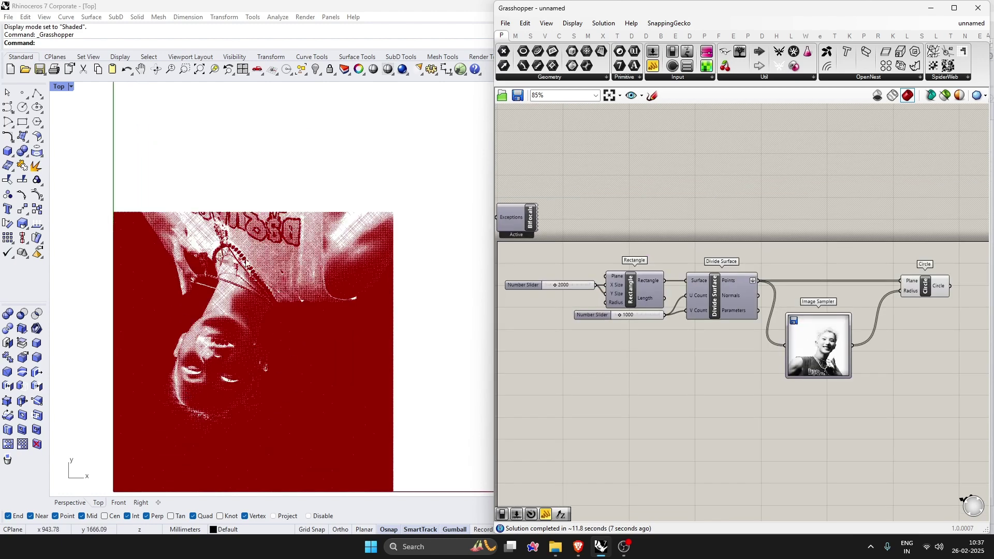
pyautogui.scroll(-1, 244, 258)
pyautogui.scroll(-2, 746, 381)
pyautogui.scroll(5, 777, 381)
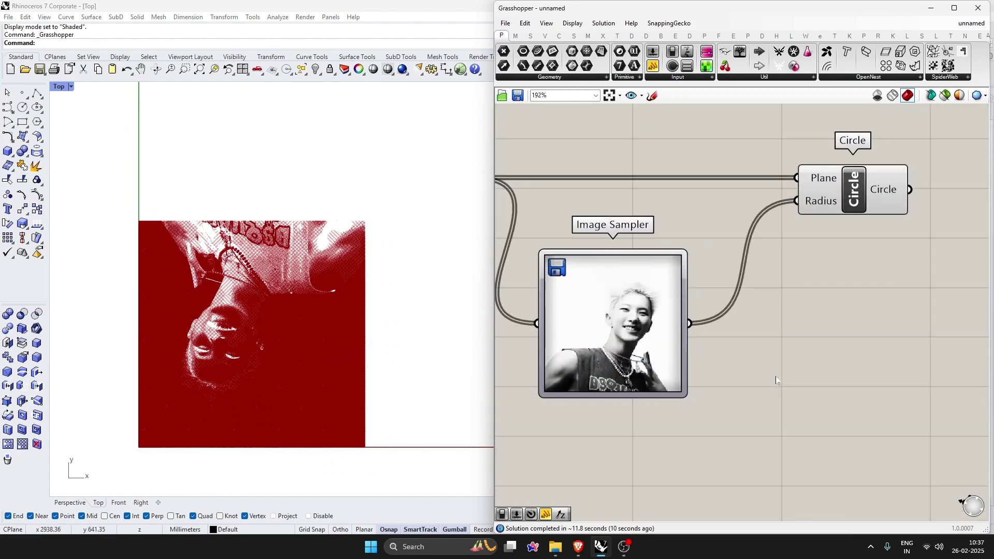
# Review the Image Sampler's domain, tiling, channel and interpolation settings, then accept them
pyautogui.rightClick(626, 338)
pyautogui.click(765, 404)
pyautogui.doubleClick(587, 314)
pyautogui.moveTo(876, 343); pyautogui.dragTo(835, 262)
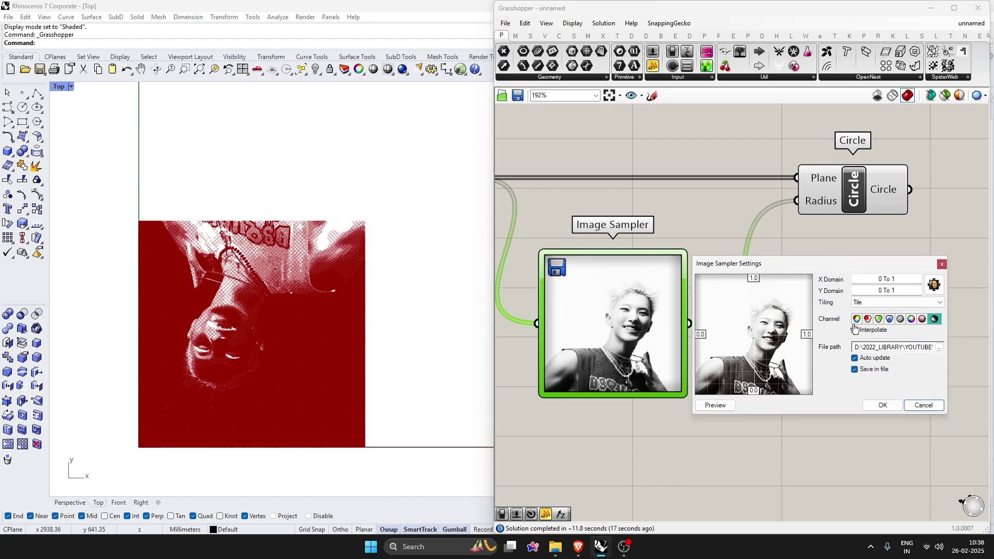
pyautogui.click(897, 411)
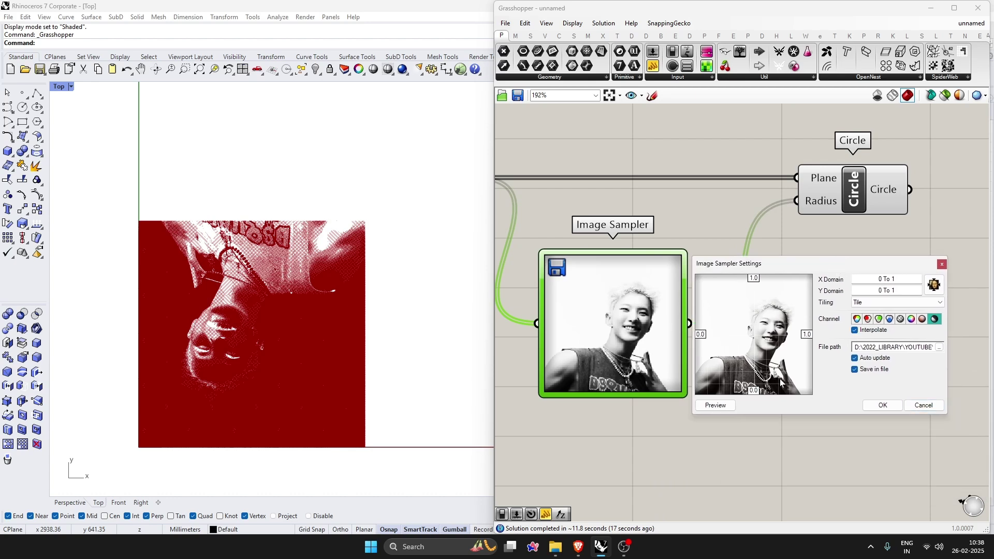
pyautogui.click(883, 406)
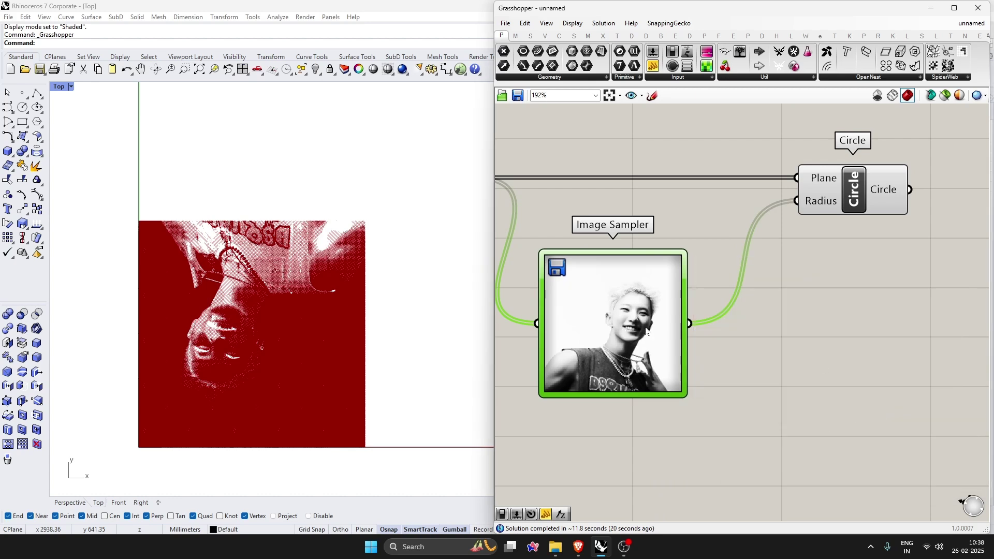
pyautogui.scroll(-2, 763, 348)
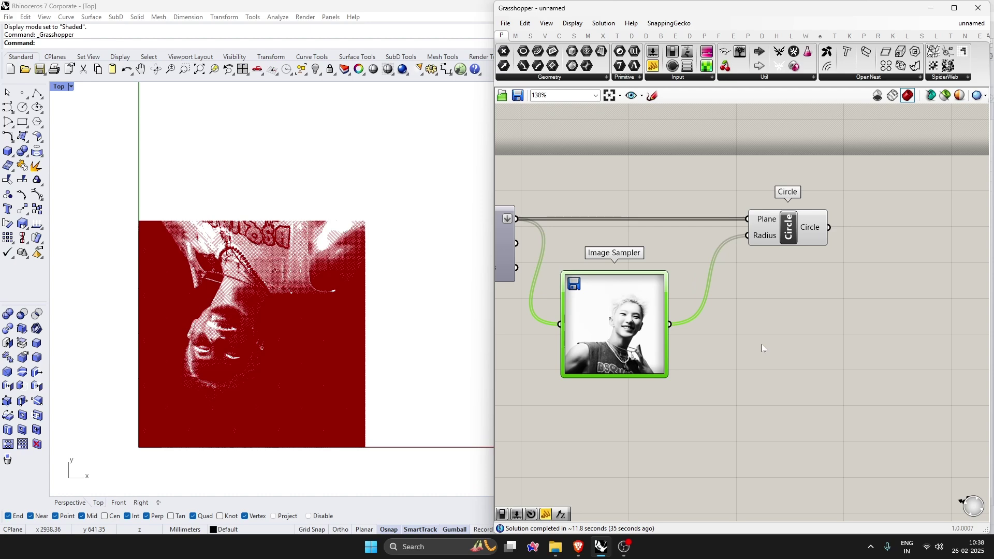
pyautogui.click(722, 315)
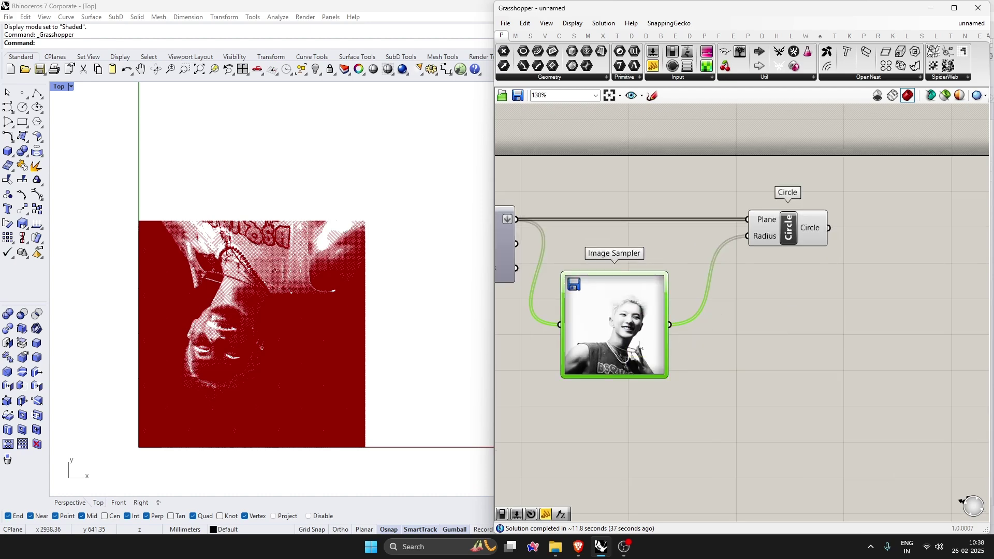
# Add a Remap Numbers component beside the Image Sampler, leaving room between the two
pyautogui.scroll(3, 641, 351)
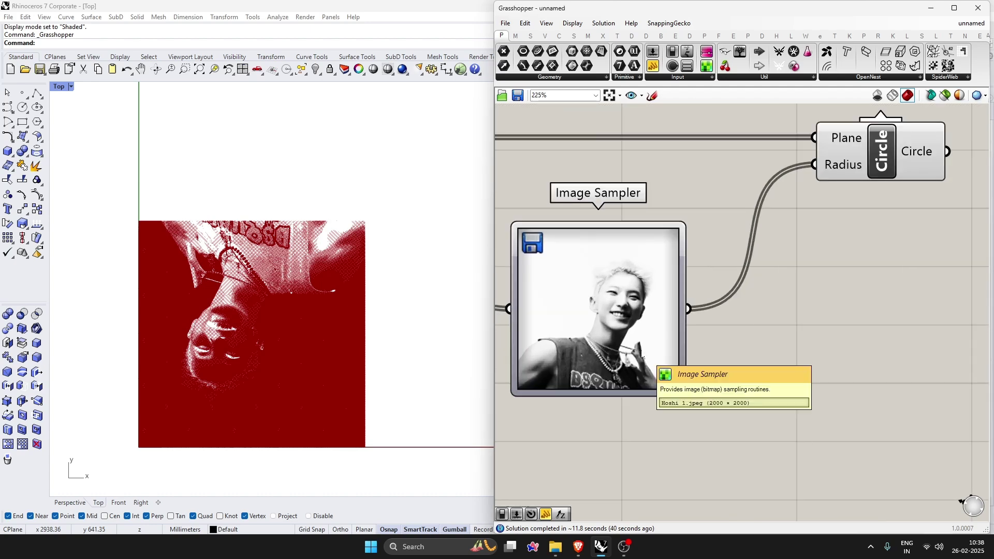
pyautogui.doubleClick(819, 389)
pyautogui.write('REMAP')
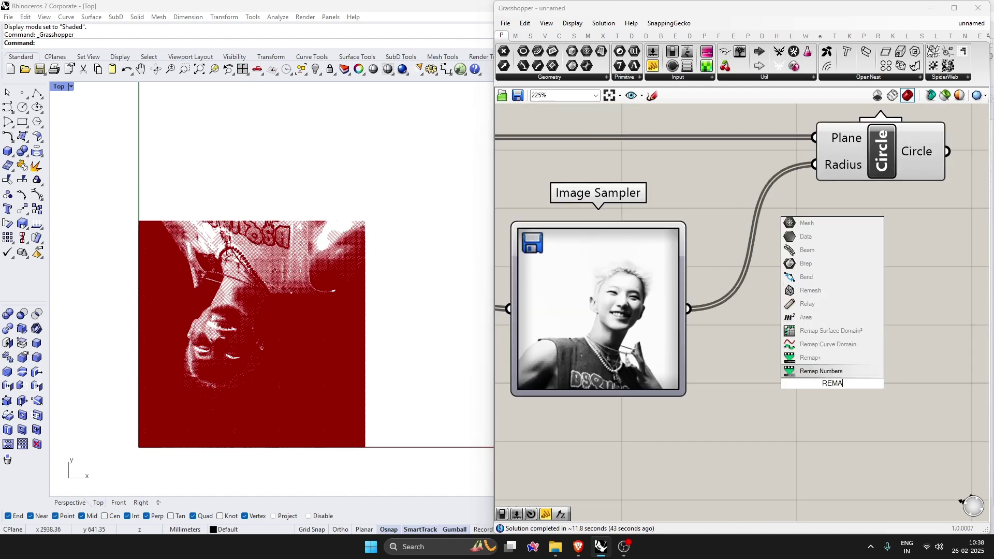
pyautogui.click(813, 371)
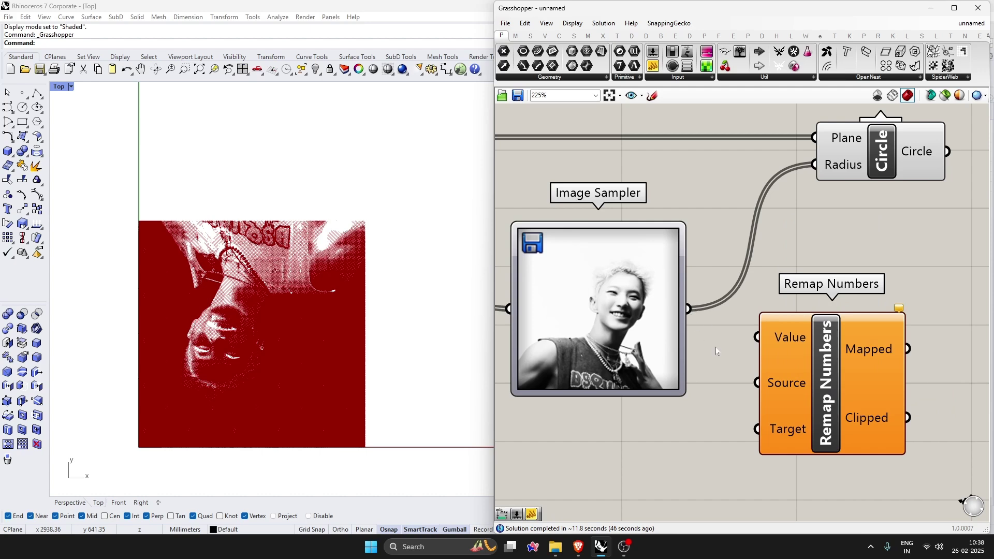
pyautogui.moveTo(828, 352); pyautogui.dragTo(914, 389)
pyautogui.click(753, 334)
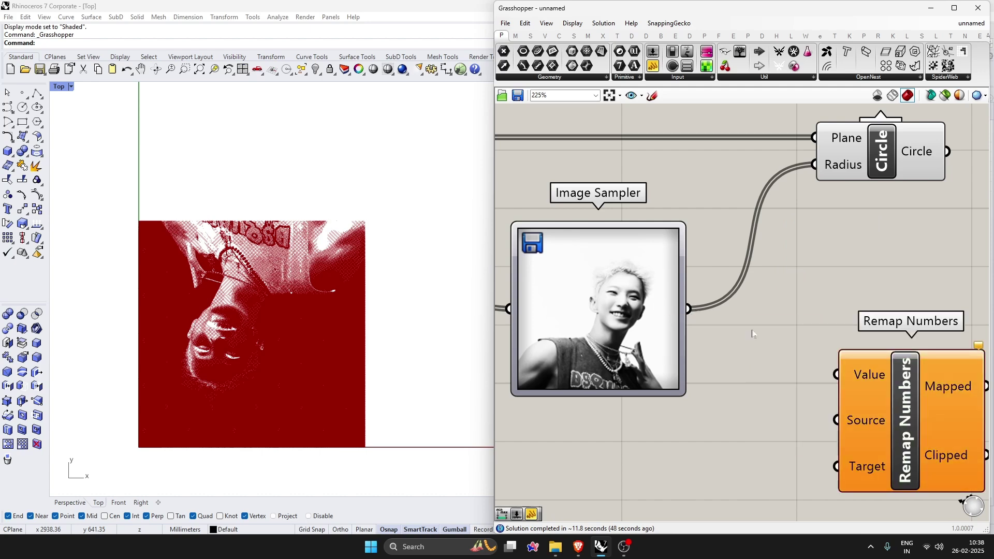
# Add a Panel above Remap Numbers and connect the Image Sampler's output to it
pyautogui.doubleClick(753, 334)
pyautogui.write('pan')
pyautogui.press('Return')
pyautogui.moveTo(726, 347); pyautogui.dragTo(874, 303)
pyautogui.moveTo(689, 309); pyautogui.dragTo(806, 281)
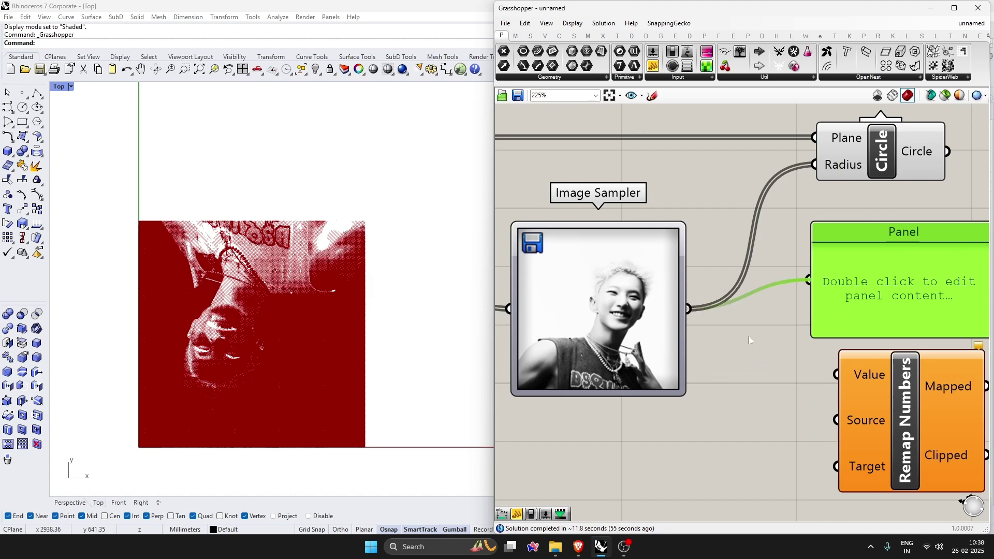
pyautogui.moveTo(675, 266); pyautogui.dragTo(675, 266)
# Connect the Image Sampler's output to the Value input of Remap Numbers and position that component below the Panel
pyautogui.moveTo(906, 396); pyautogui.dragTo(879, 366, button='right')
pyautogui.moveTo(880, 366); pyautogui.dragTo(856, 417)
pyautogui.click(785, 352)
pyautogui.moveTo(667, 284); pyautogui.dragTo(793, 412)
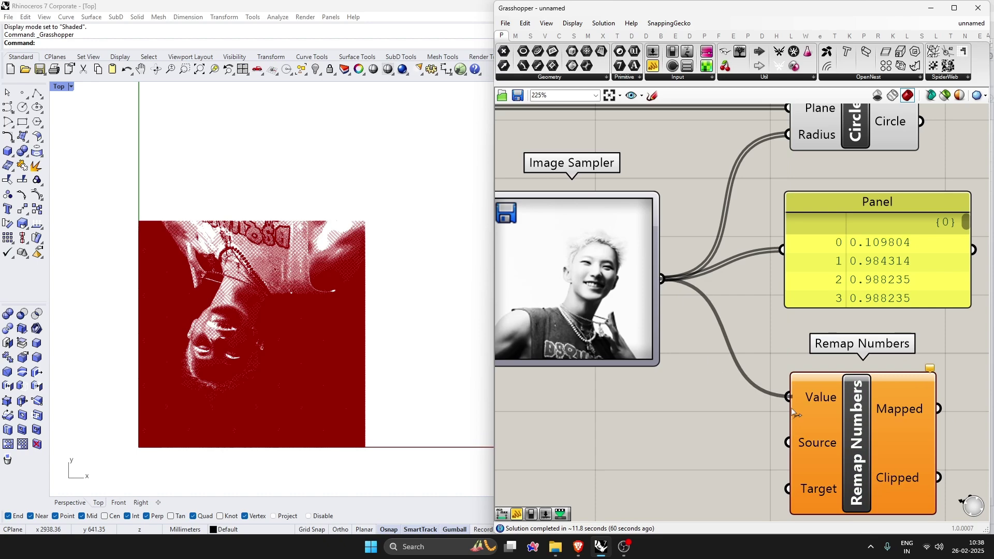
pyautogui.scroll(-3, 642, 254)
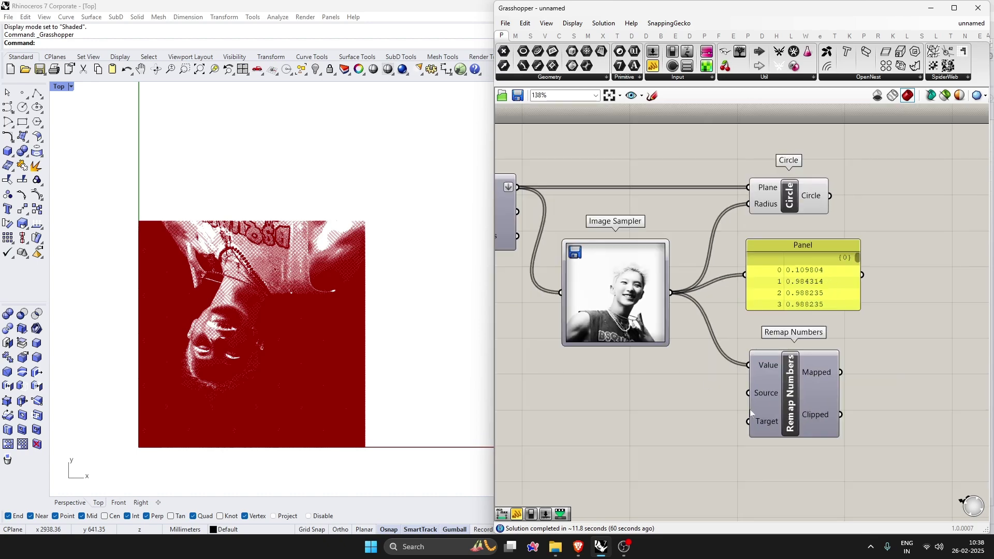
pyautogui.click(773, 430)
pyautogui.moveTo(774, 430); pyautogui.dragTo(755, 463)
pyautogui.click(616, 385)
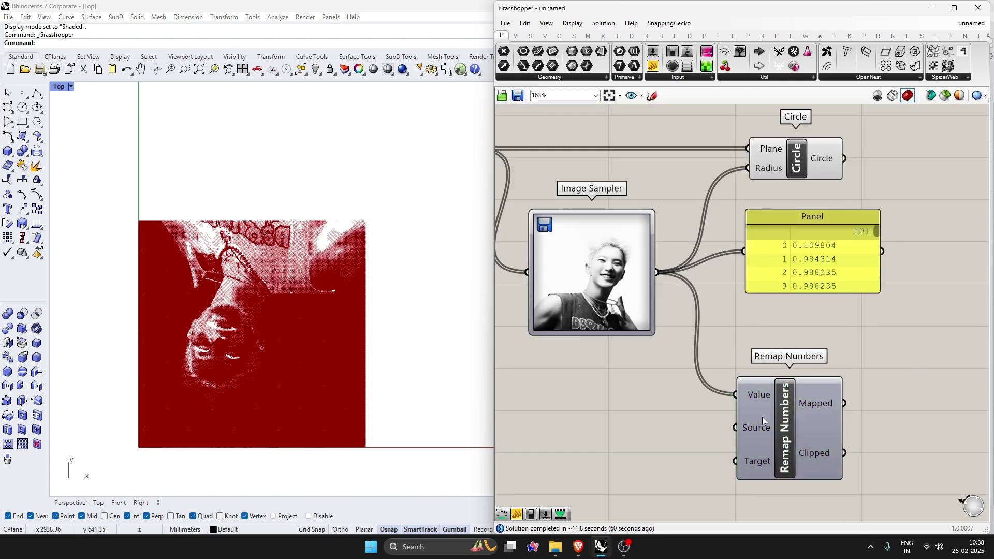
pyautogui.moveTo(762, 418); pyautogui.dragTo(742, 407)
# Add a Construct Domain component below the Image Sampler, beside the inputs of Remap Numbers
pyautogui.doubleClick(633, 421)
pyautogui.write('CO')
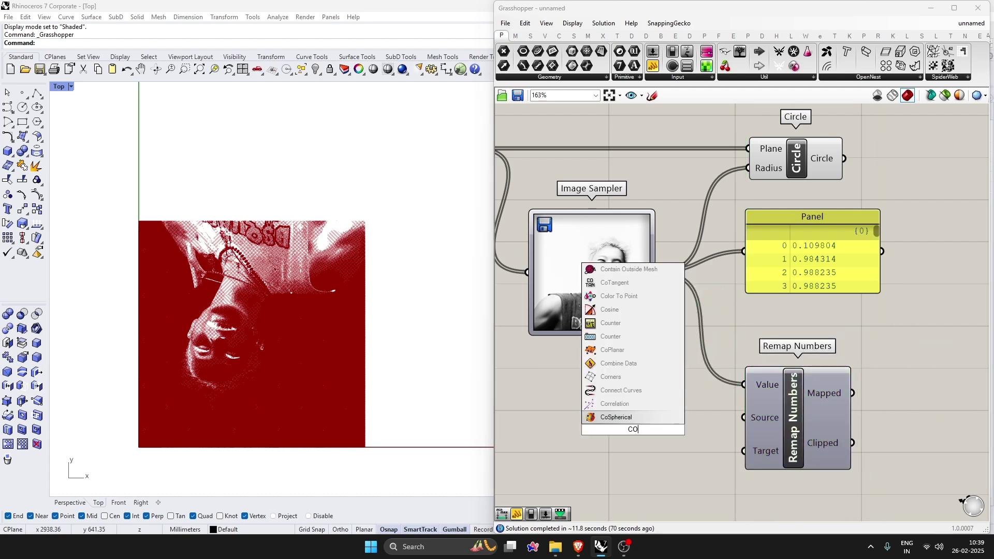
pyautogui.write('NSTRUCT')
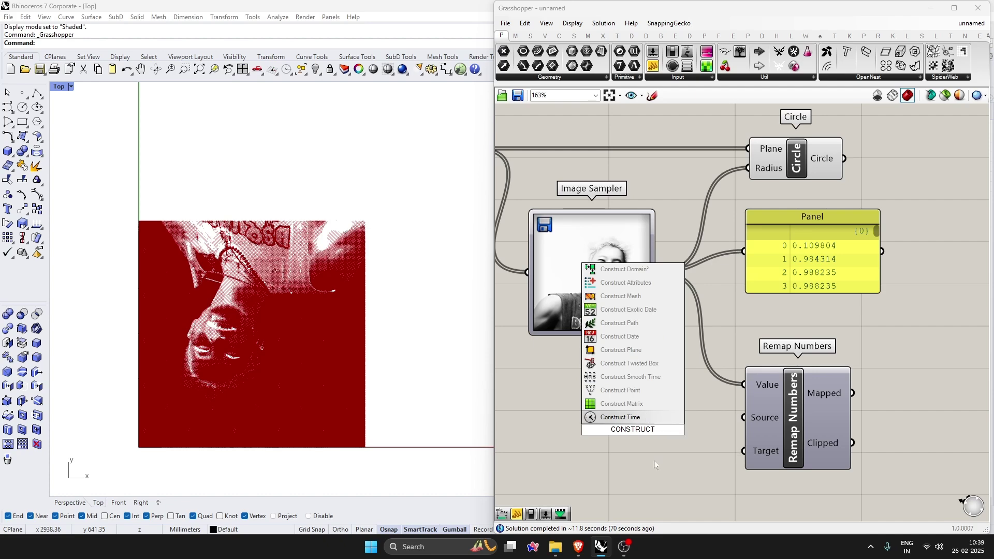
pyautogui.write(' DOM')
pyautogui.press('Return')
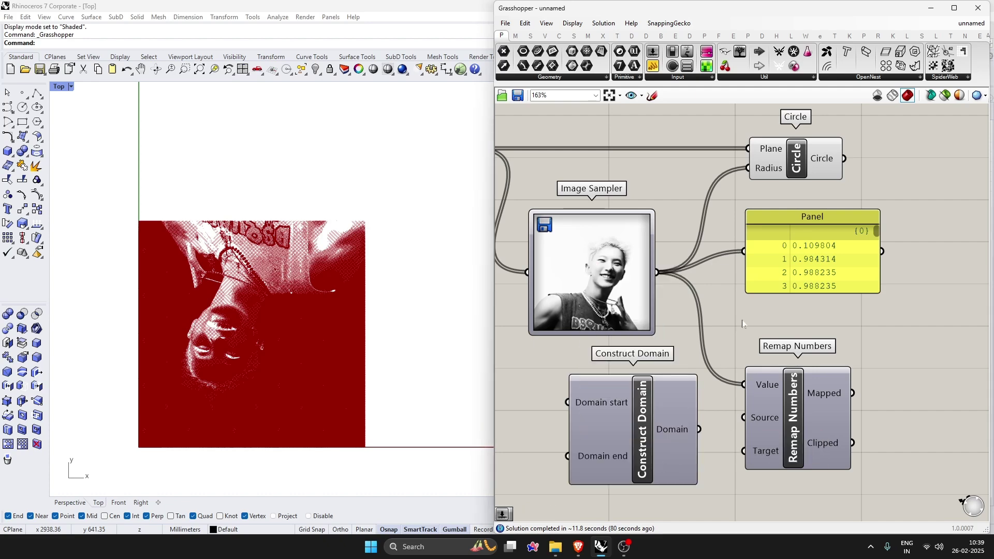
pyautogui.moveTo(650, 454); pyautogui.dragTo(703, 371, button='right')
pyautogui.moveTo(704, 371); pyautogui.dragTo(687, 424)
pyautogui.click(597, 391)
# Add a number slider set to 0.1, connect it to Construct Domain's Domain start and align it with that input
pyautogui.scroll(-1, 597, 391)
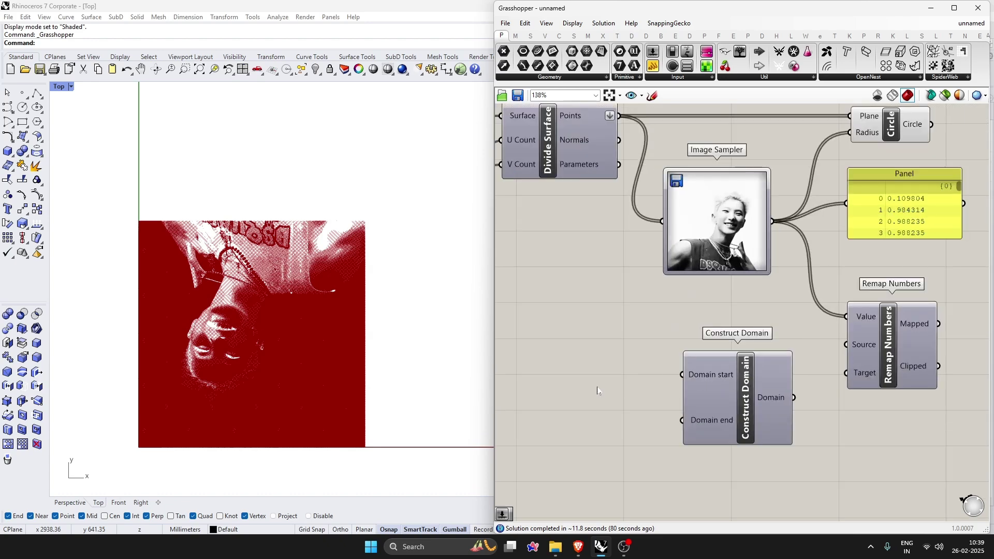
pyautogui.doubleClick(567, 369)
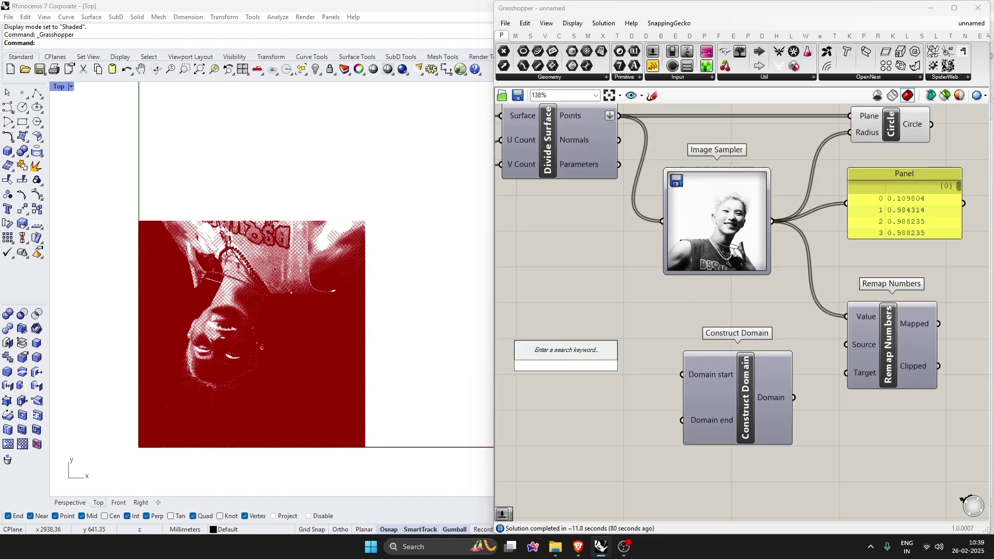
pyautogui.write('0.1')
pyautogui.press('Return')
pyautogui.moveTo(640, 365); pyautogui.dragTo(682, 374)
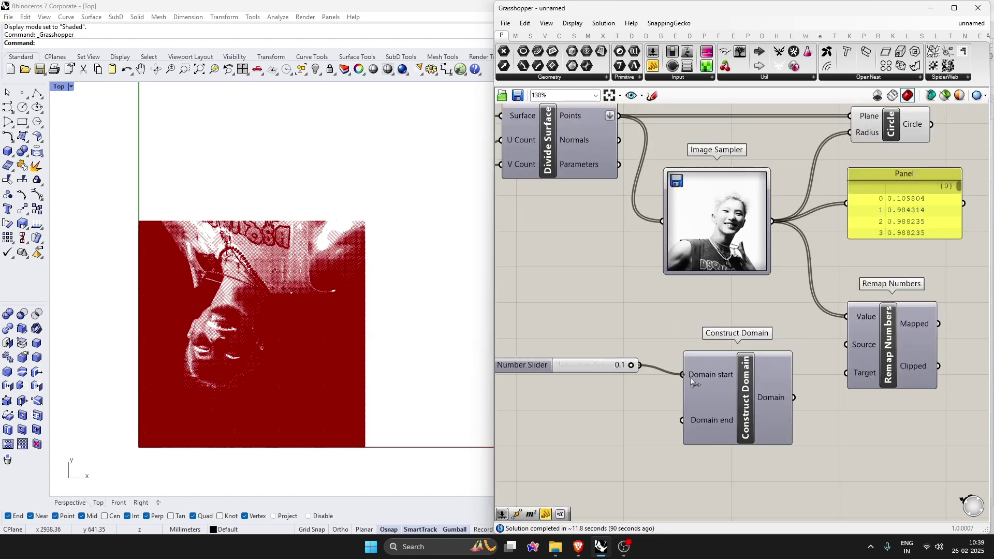
pyautogui.moveTo(594, 369); pyautogui.dragTo(585, 377)
# Add a 0.2 number slider, raise it to 0.5 and connect it to Construct Domain's Domain end
pyautogui.doubleClick(557, 431)
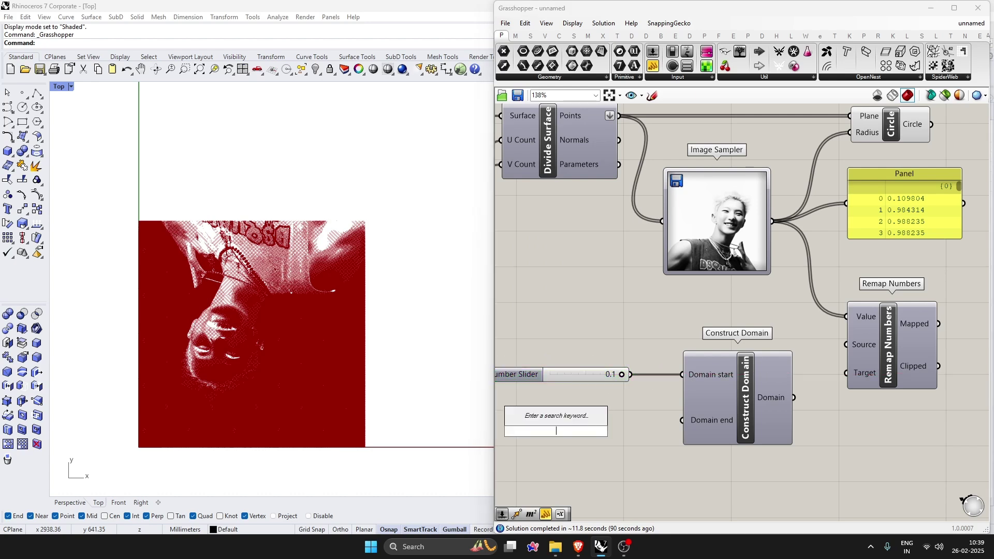
pyautogui.write('0.2')
pyautogui.press('Return')
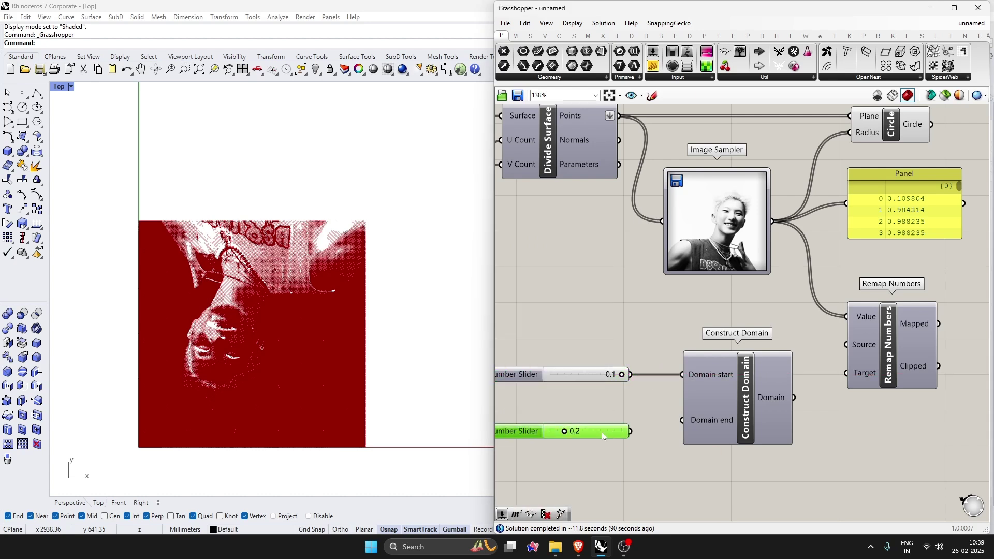
pyautogui.moveTo(565, 431); pyautogui.dragTo(666, 429)
pyautogui.moveTo(607, 436); pyautogui.dragTo(607, 426)
# Connect Construct Domain to Remap Numbers' Target and Mapped to the Circle's Radius, and inspect the resulting circles
pyautogui.moveTo(794, 397); pyautogui.dragTo(847, 373)
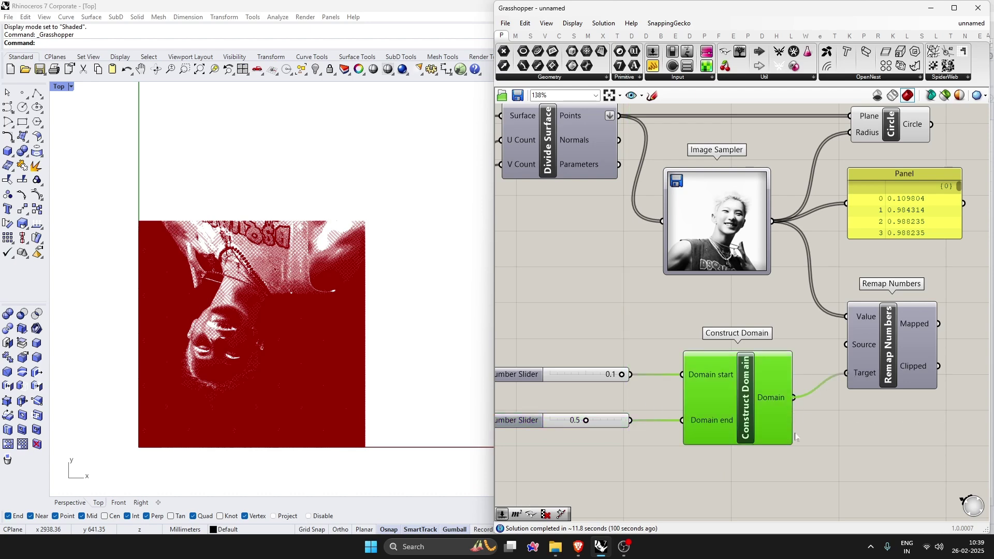
pyautogui.moveTo(939, 324); pyautogui.dragTo(850, 133)
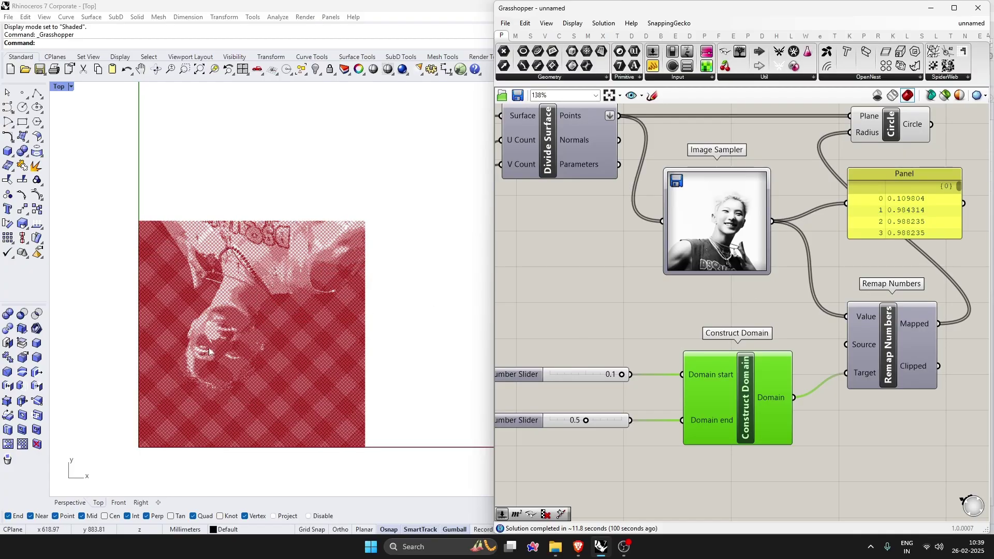
pyautogui.scroll(6, 268, 359)
pyautogui.scroll(6, 295, 358)
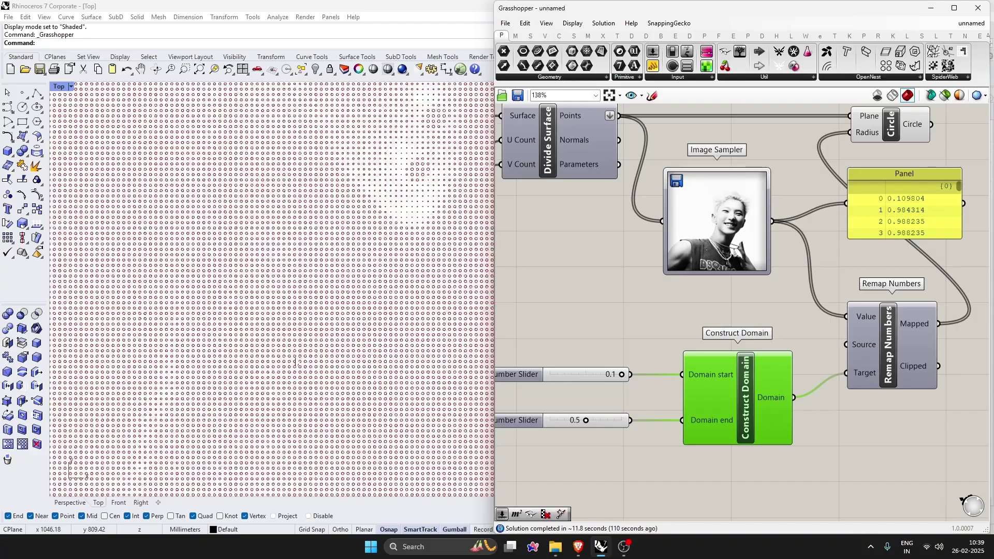
pyautogui.scroll(-10, 310, 319)
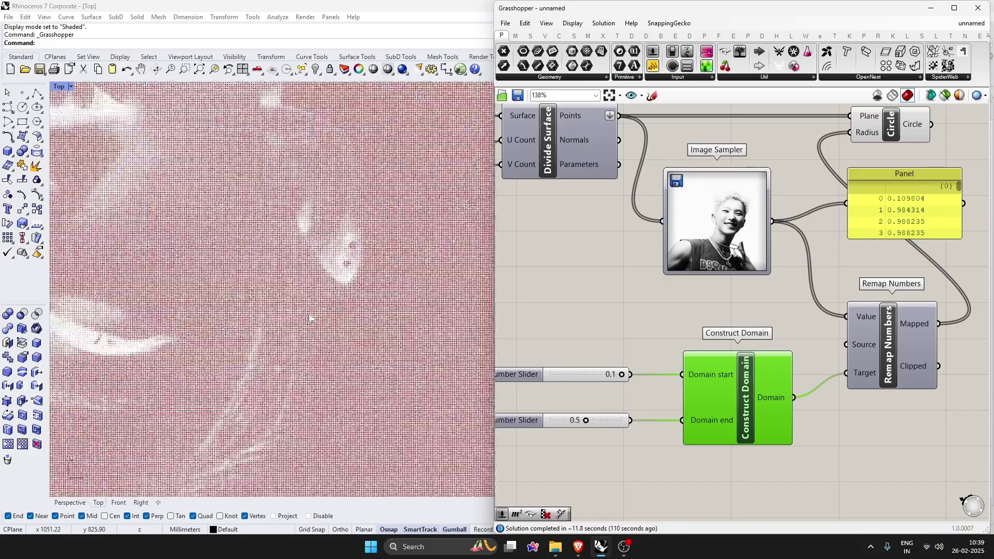
pyautogui.scroll(-8, 309, 317)
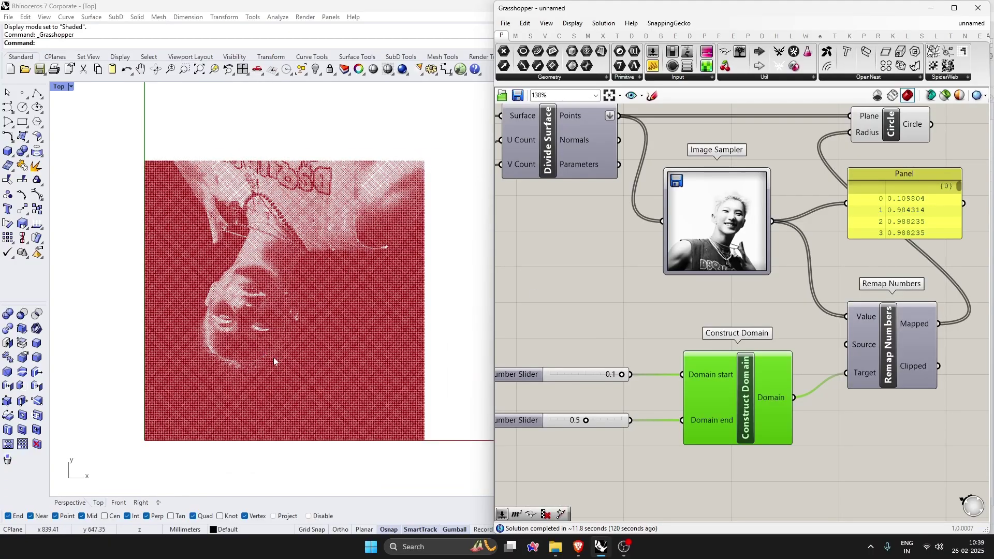
pyautogui.scroll(5, 298, 421)
pyautogui.scroll(6, 356, 435)
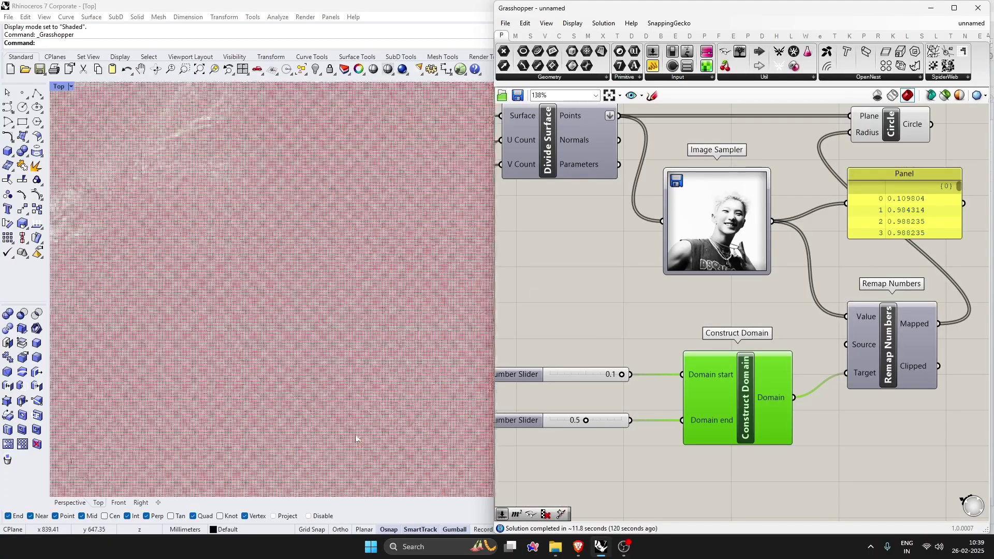
# Replace Construct Domain's two sliders with new ones set to 1 for Domain start and 2 for Domain end
pyautogui.moveTo(640, 325); pyautogui.dragTo(559, 481)
pyautogui.press('Delete')
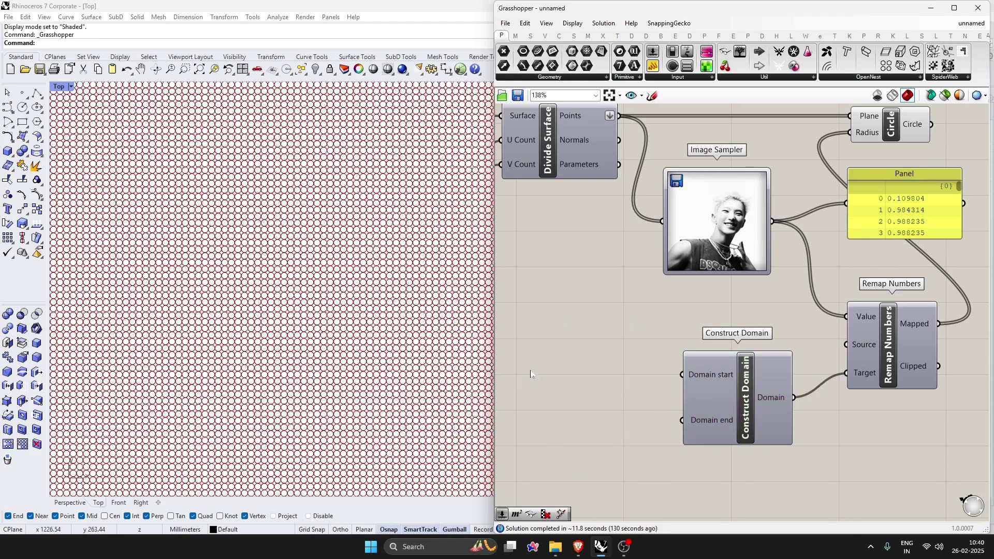
pyautogui.doubleClick(526, 373)
pyautogui.write('1')
pyautogui.press('Return')
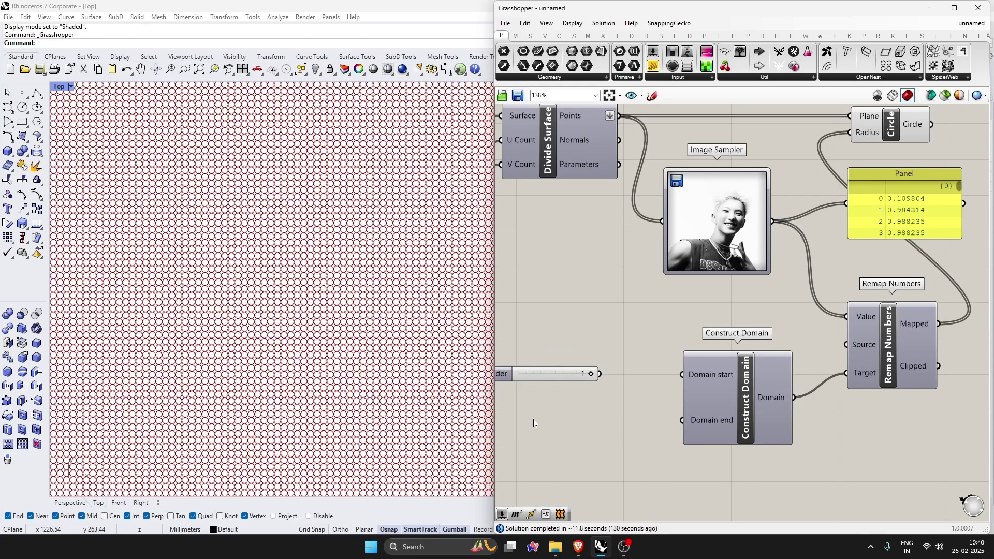
pyautogui.doubleClick(534, 420)
pyautogui.write('2')
pyautogui.press('Return')
pyautogui.moveTo(600, 374); pyautogui.dragTo(684, 383)
pyautogui.moveTo(611, 420); pyautogui.dragTo(666, 425)
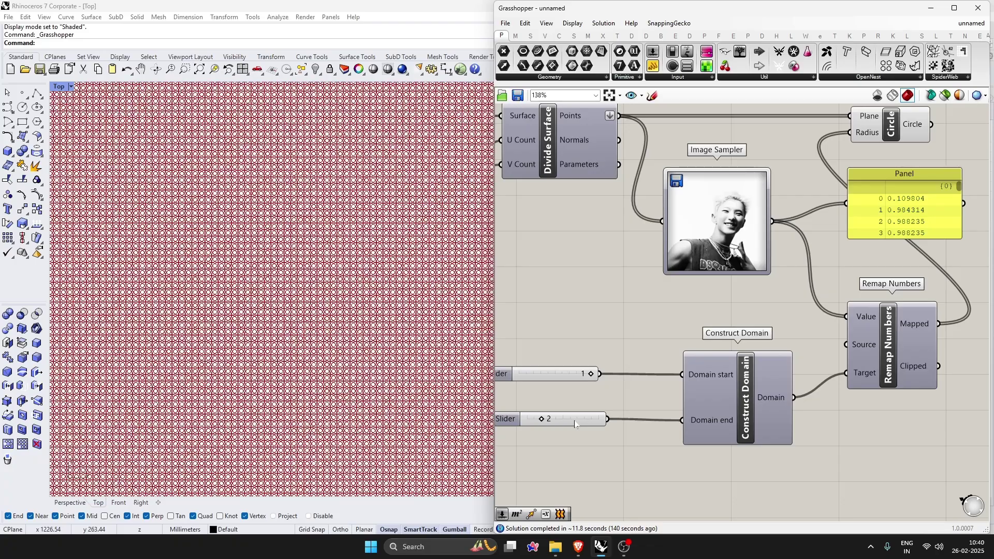
pyautogui.moveTo(574, 420); pyautogui.dragTo(566, 420)
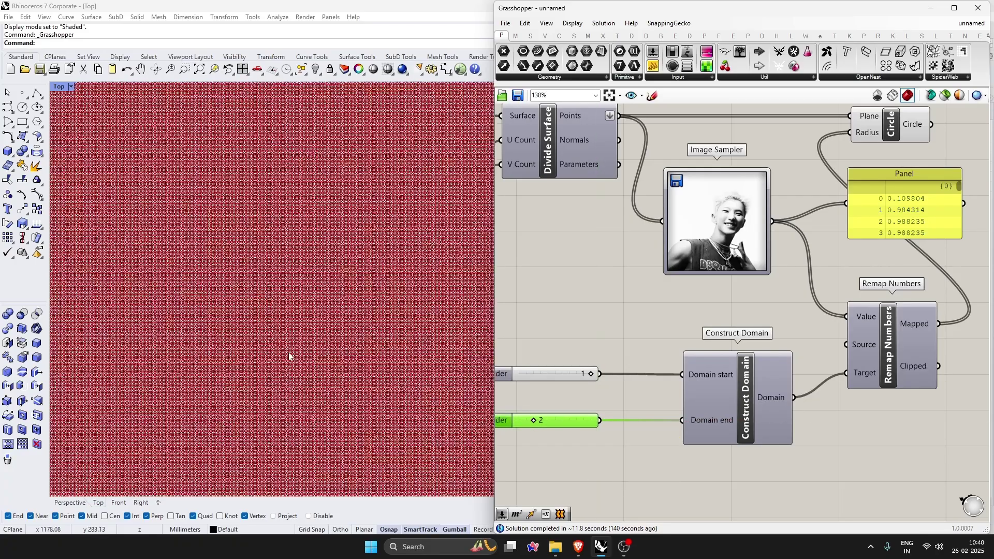
# Set the slider feeding Divide Surface's U Count and V Count to 500
pyautogui.scroll(-5, 288, 352)
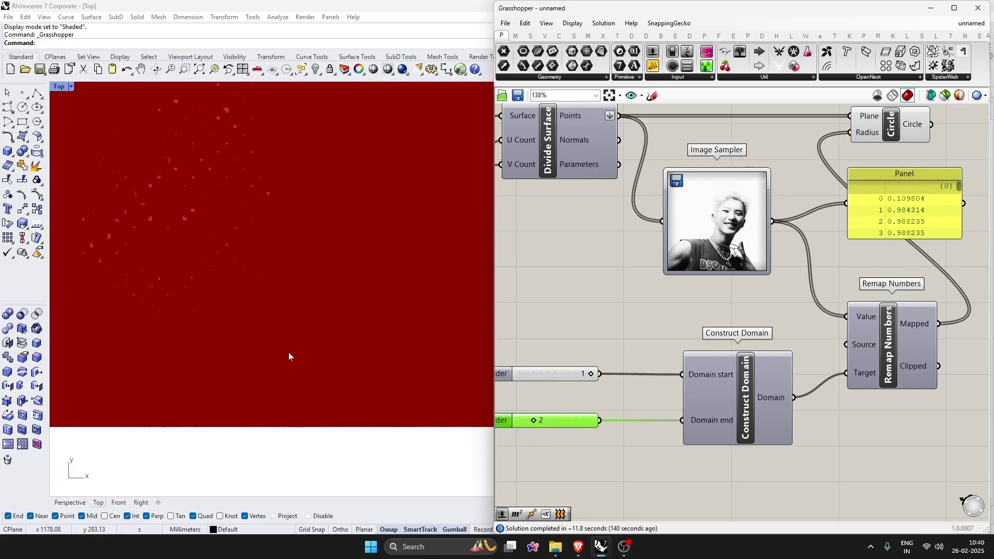
pyautogui.scroll(1, 201, 290)
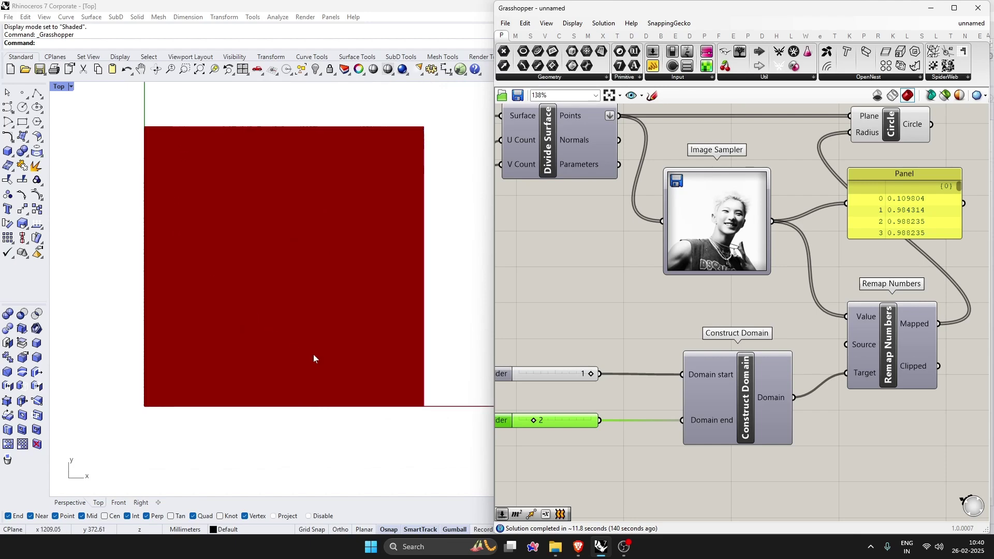
pyautogui.click(622, 290)
pyautogui.scroll(-3, 649, 268)
pyautogui.scroll(5, 649, 268)
pyautogui.doubleClick(649, 268)
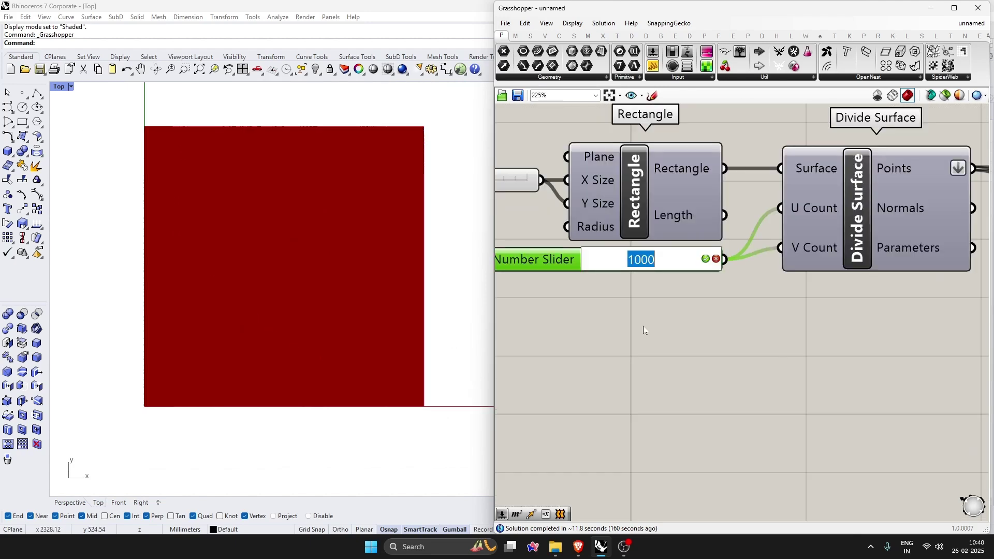
pyautogui.write('500')
pyautogui.press('Return')
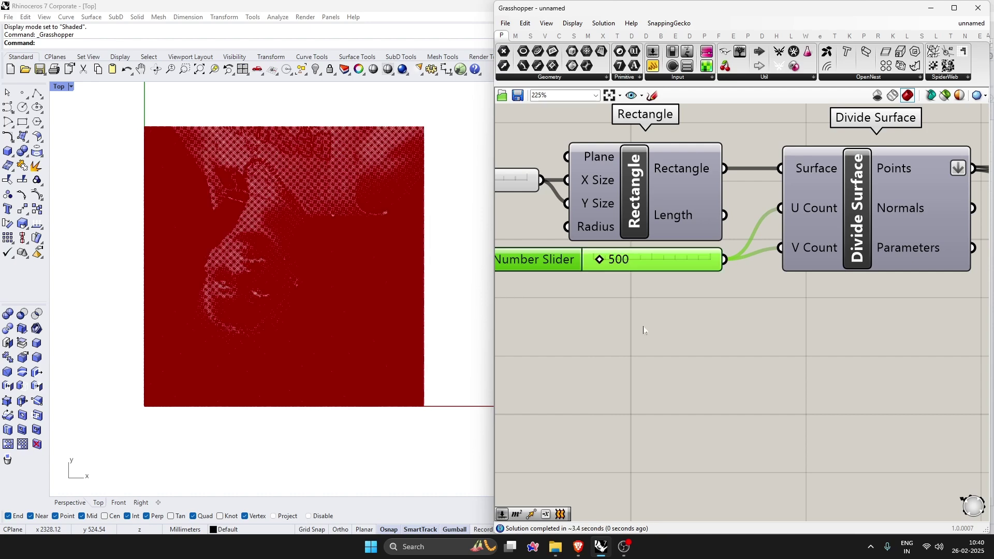
# Set the slider feeding Divide Surface's U Count and V Count to 250 and inspect the resulting circles
pyautogui.doubleClick(671, 265)
pyautogui.write('250')
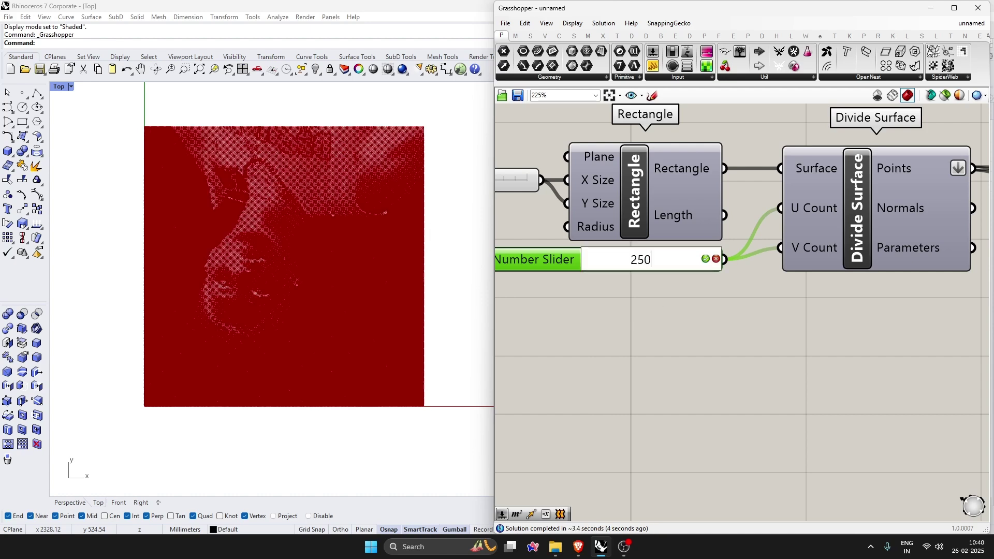
pyautogui.press('Return')
pyautogui.scroll(5, 259, 332)
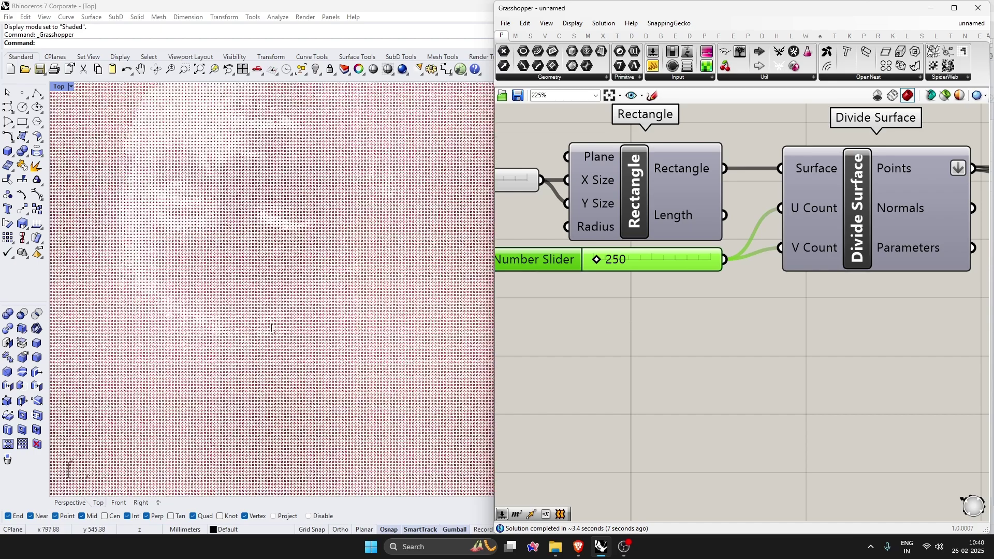
pyautogui.scroll(-4, 258, 331)
pyautogui.scroll(-4, 647, 273)
pyautogui.scroll(4, 824, 492)
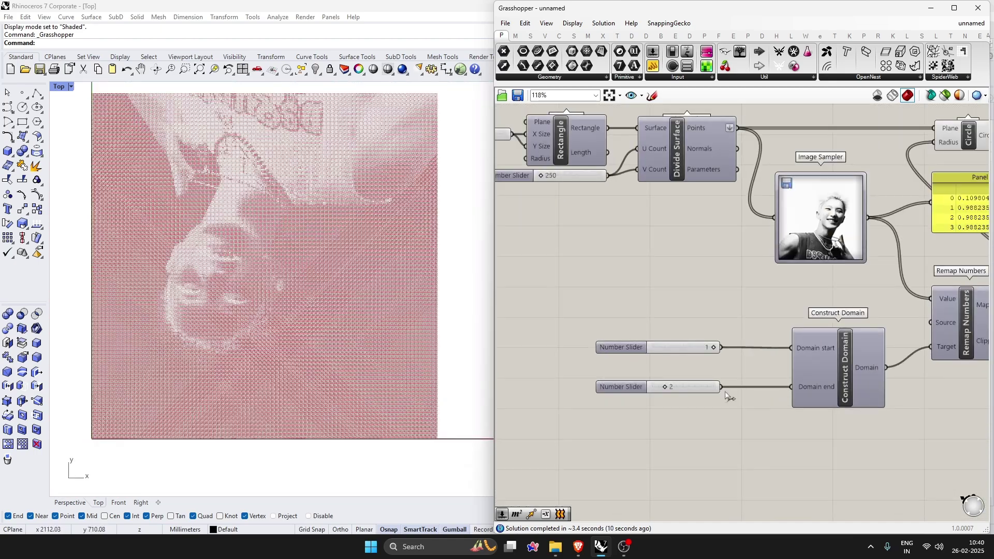
# Set the Domain end slider of Construct Domain to 5 and inspect the circle sizes
pyautogui.doubleClick(637, 383)
pyautogui.write('5')
pyautogui.press('Return')
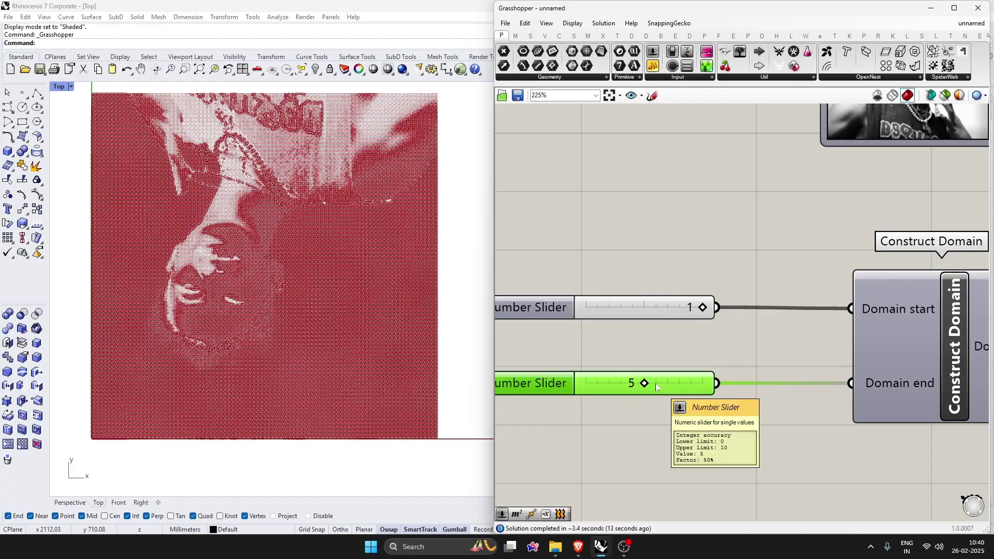
pyautogui.scroll(3, 247, 237)
pyautogui.scroll(-6, 342, 236)
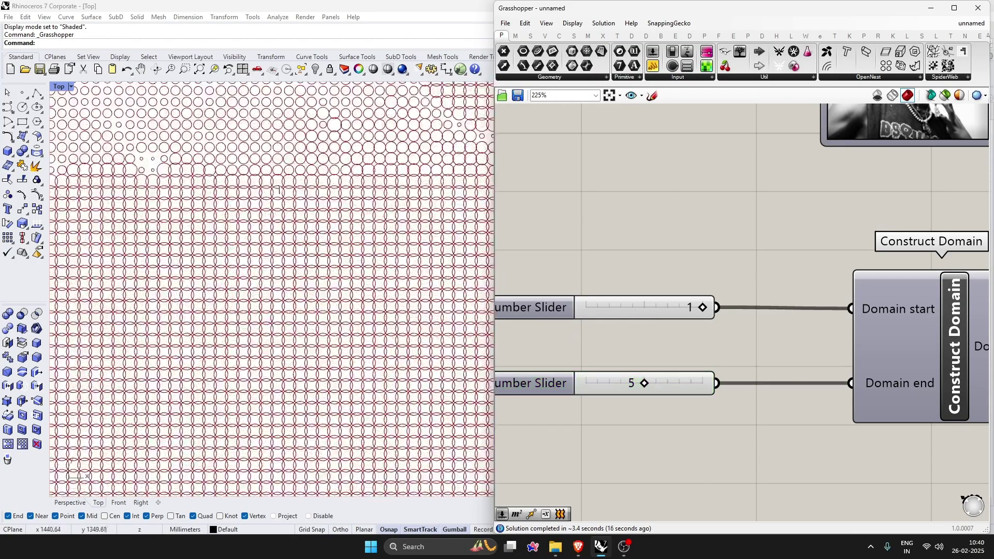
pyautogui.scroll(-4, 755, 246)
pyautogui.scroll(2, 804, 213)
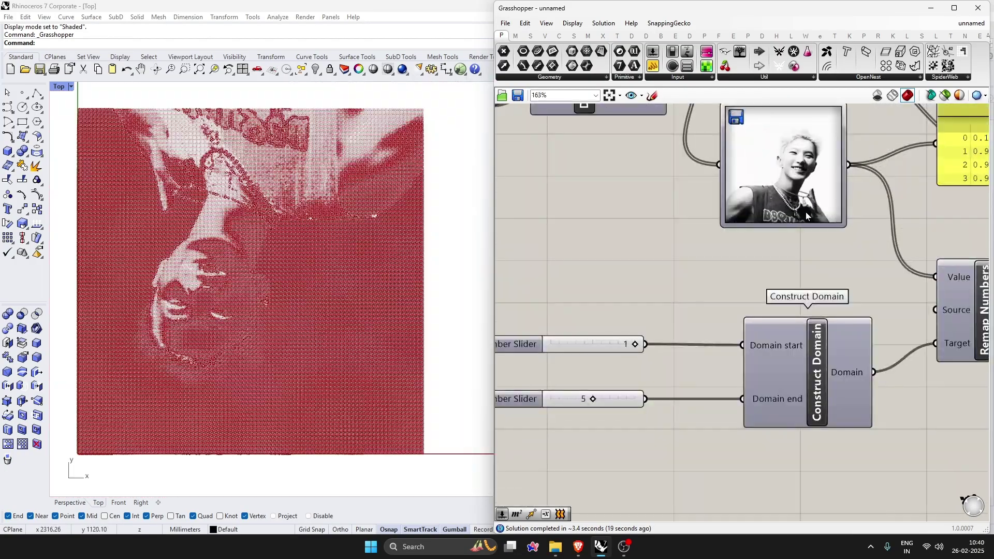
# Swap Construct Domain's two sliders so 5 feeds Domain start and 1 feeds Domain end, rearranging them to match their inputs
pyautogui.moveTo(645, 399); pyautogui.dragTo(742, 346)
pyautogui.moveTo(645, 344); pyautogui.dragTo(743, 399)
pyautogui.moveTo(619, 344); pyautogui.dragTo(616, 424)
pyautogui.moveTo(616, 397); pyautogui.dragTo(619, 345)
pyautogui.moveTo(594, 428); pyautogui.dragTo(603, 401)
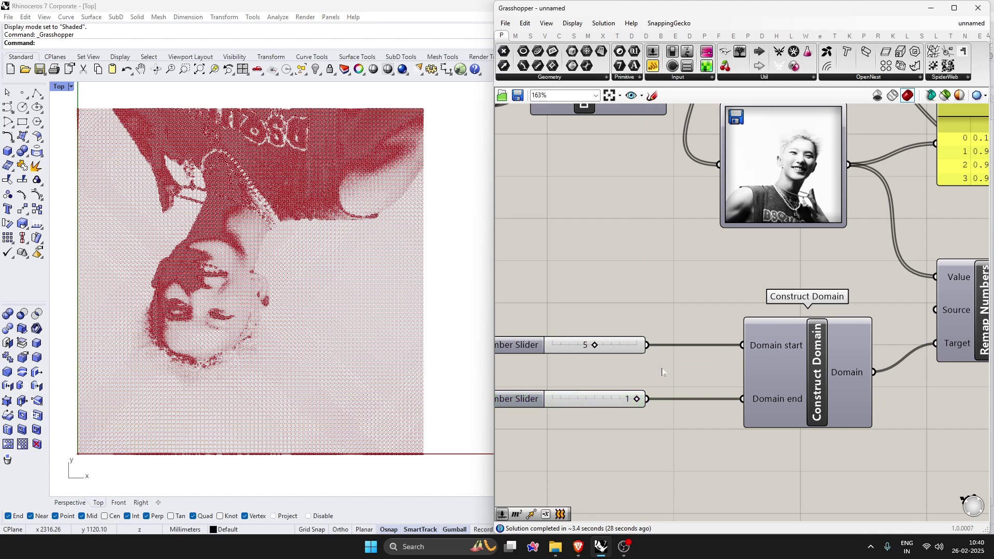
# Match the Image Sampler's X Domain and Y Domain to the image size, 1 To 2000, and apply the settings
pyautogui.scroll(-2, 684, 328)
pyautogui.doubleClick(756, 212)
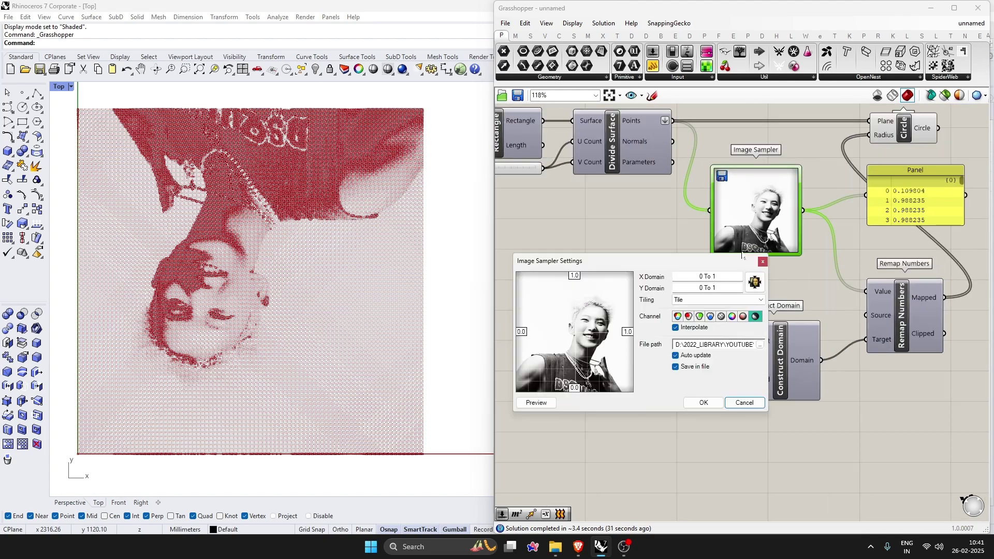
pyautogui.click(755, 282)
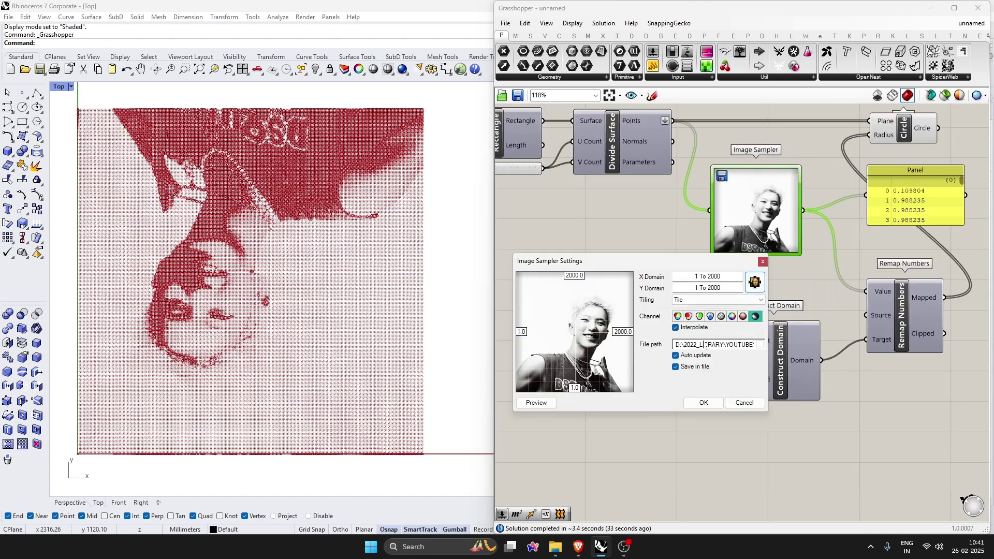
pyautogui.click(704, 403)
pyautogui.click(646, 260)
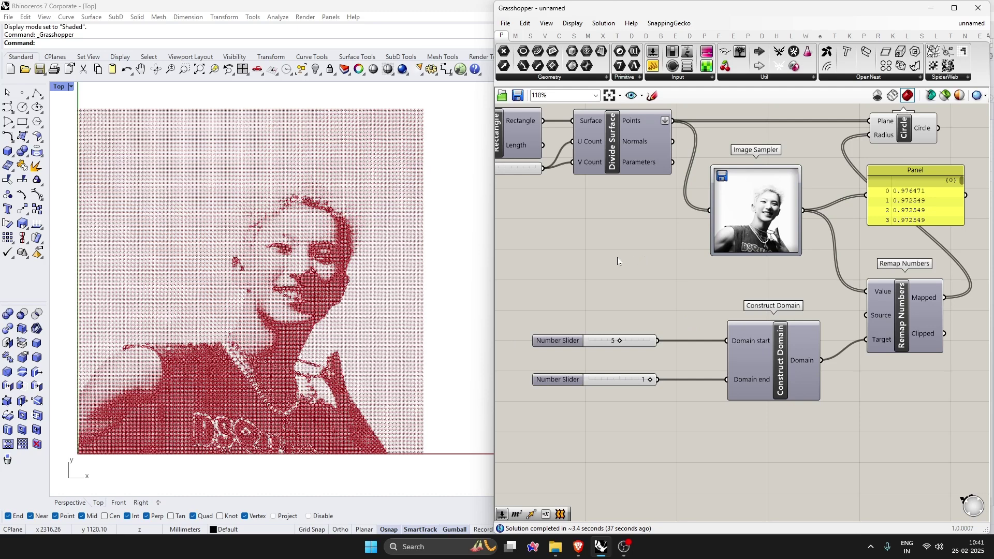
# Set the Domain start slider to 3 and the Domain end slider to 0, and inspect the resulting portrait
pyautogui.scroll(3, 619, 373)
pyautogui.moveTo(620, 341); pyautogui.dragTo(595, 327)
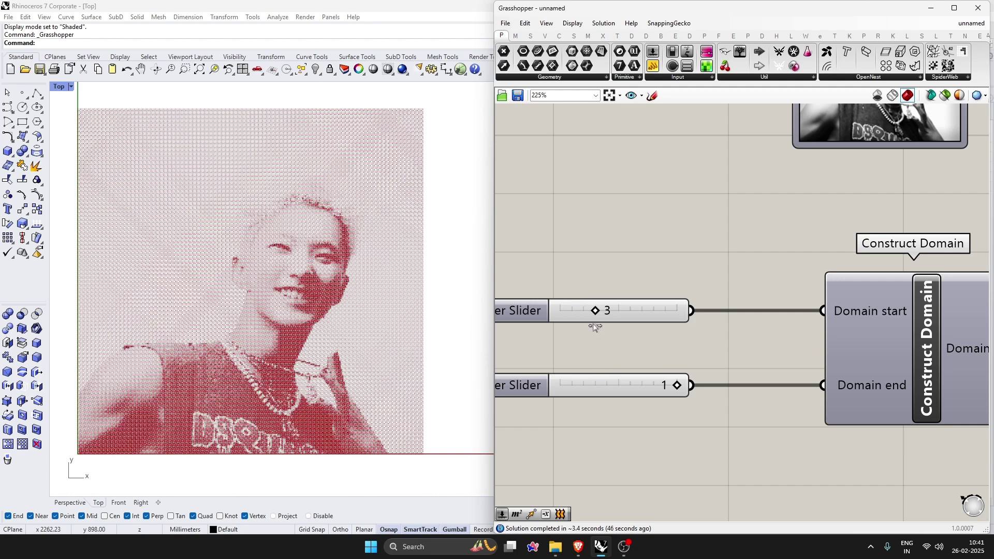
pyautogui.moveTo(677, 386); pyautogui.dragTo(553, 390)
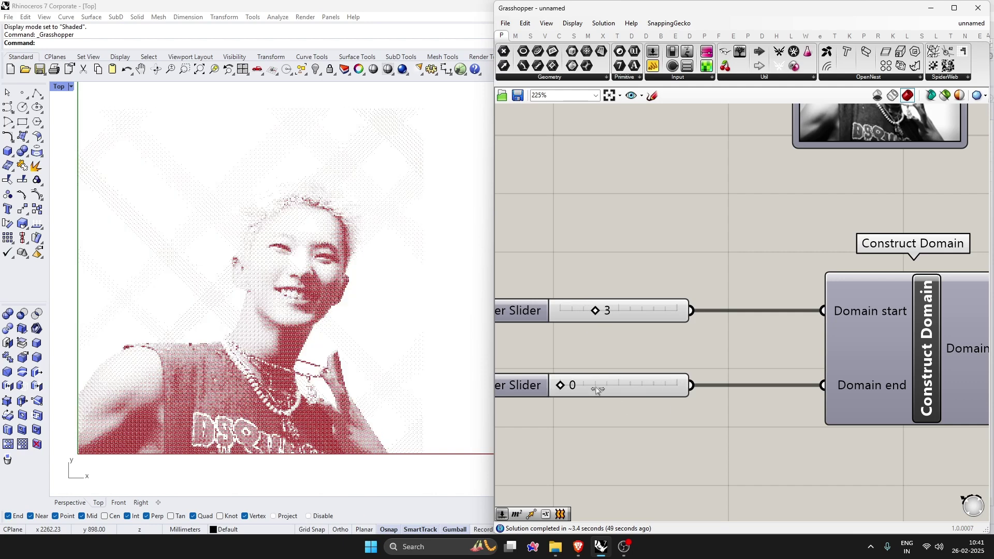
pyautogui.moveTo(601, 320)
pyautogui.mouseDown()
pyautogui.moveTo(606, 311)
pyautogui.moveTo(587, 315)
pyautogui.moveTo(595, 315)
pyautogui.mouseUp()
pyautogui.scroll(5, 378, 181)
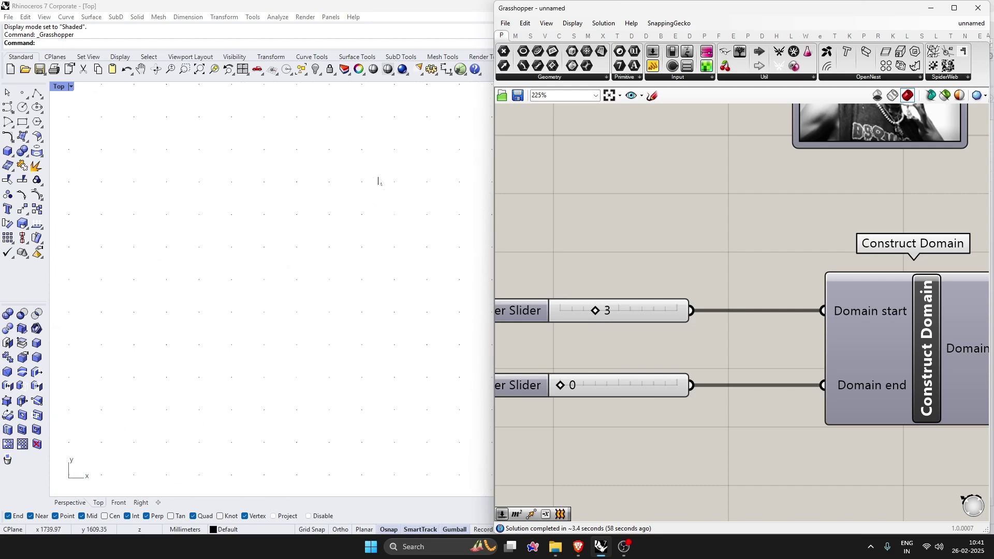
pyautogui.scroll(-5, 378, 181)
pyautogui.scroll(-3, 601, 441)
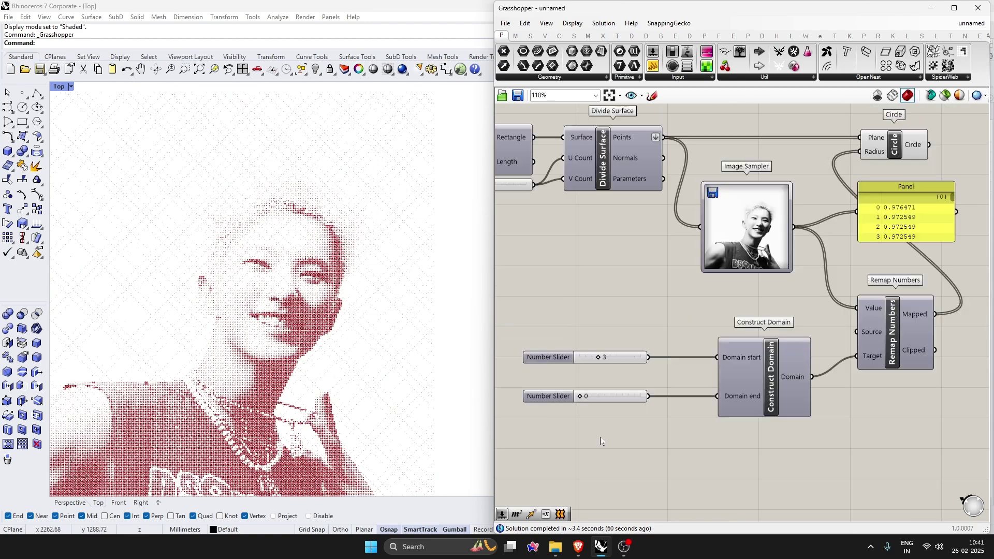
# Move the Circle component well away from Remap Numbers to make room for more components
pyautogui.scroll(-1, 632, 346)
pyautogui.scroll(2, 769, 343)
pyautogui.moveTo(769, 343); pyautogui.dragTo(571, 440, button='right')
pyautogui.moveTo(682, 208); pyautogui.dragTo(993, 207)
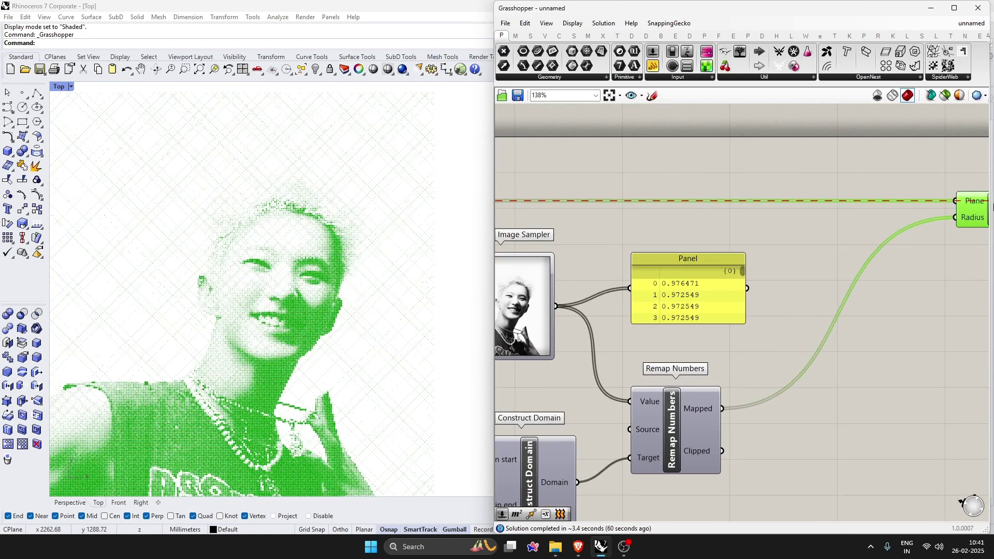
pyautogui.click(748, 279)
pyautogui.scroll(-3, 748, 279)
pyautogui.scroll(2, 808, 288)
pyautogui.click(872, 240)
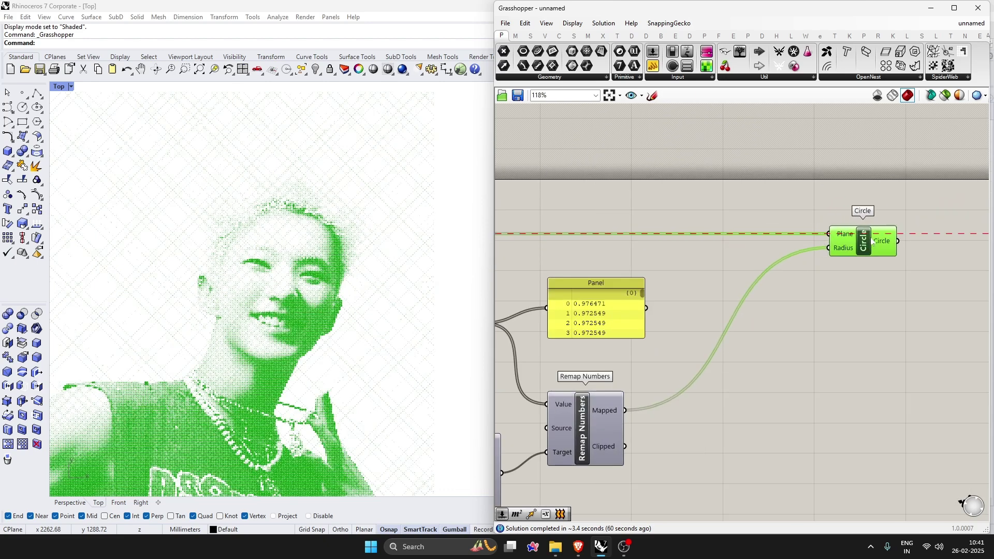
pyautogui.moveTo(872, 241); pyautogui.dragTo(882, 241)
# Add a Cull Pattern component and place it just below the Circle component
pyautogui.click(706, 266)
pyautogui.doubleClick(705, 264)
pyautogui.write('CU')
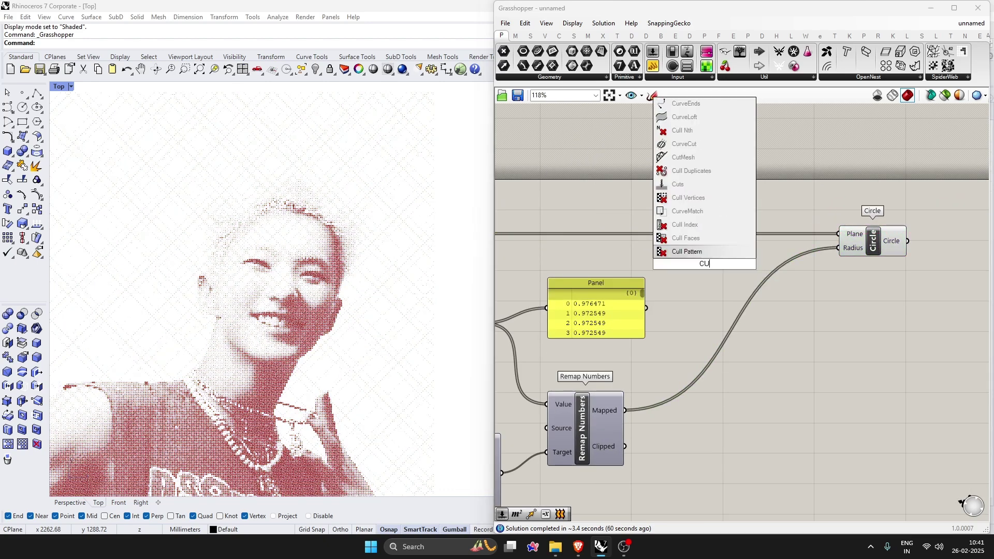
pyautogui.press('Return')
pyautogui.scroll(-1, 925, 297)
pyautogui.moveTo(895, 289); pyautogui.dragTo(926, 297)
pyautogui.scroll(-3, 925, 298)
pyautogui.moveTo(970, 315); pyautogui.dragTo(870, 311, button='right')
pyautogui.scroll(3, 869, 312)
pyautogui.moveTo(744, 280); pyautogui.dragTo(934, 329)
pyautogui.scroll(-4, 797, 344)
pyautogui.scroll(4, 740, 418)
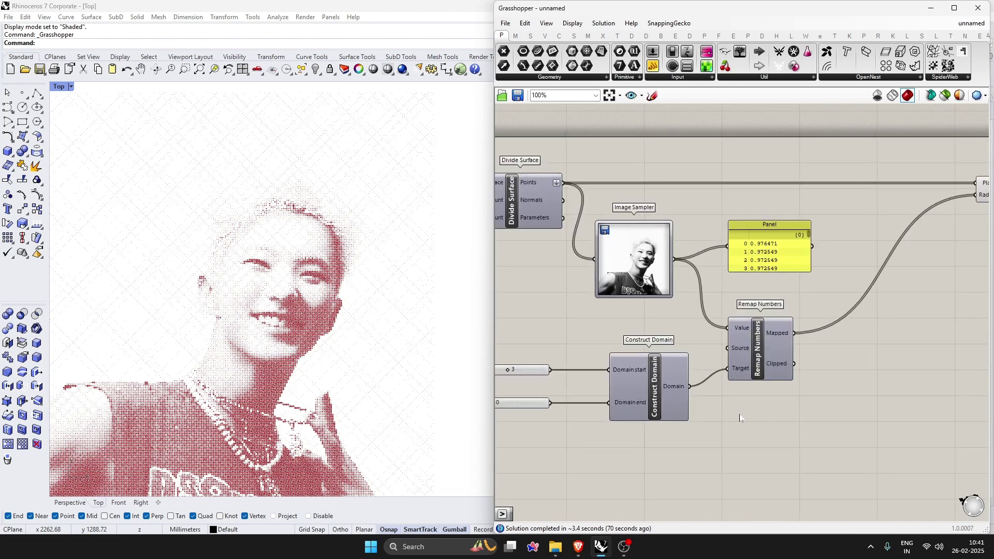
# Add a Smaller Than component and connect Remap Numbers' Mapped output to its First Number
pyautogui.moveTo(740, 418); pyautogui.dragTo(588, 460, button='right')
pyautogui.scroll(1, 588, 459)
pyautogui.doubleClick(777, 358)
pyautogui.write('smaller than')
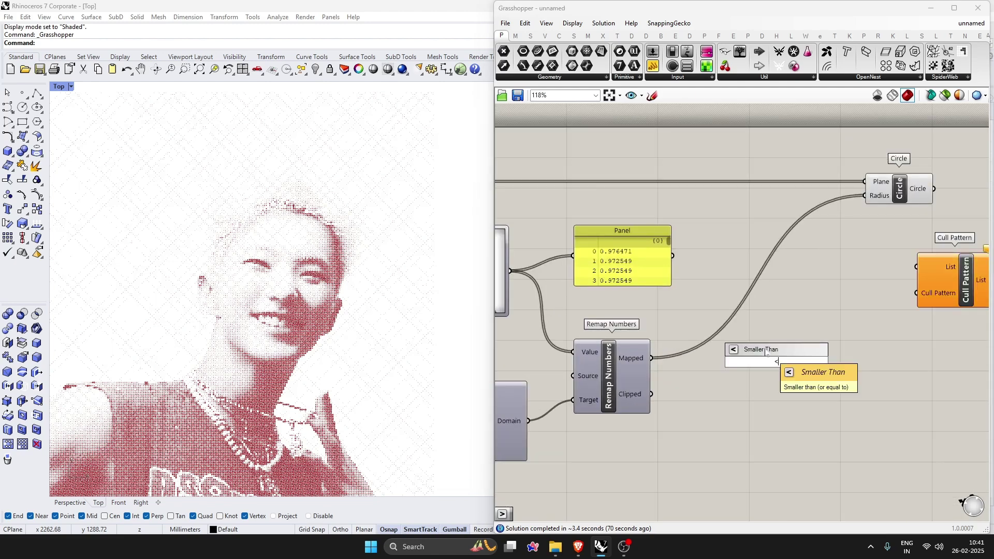
pyautogui.press('Return')
pyautogui.moveTo(652, 358); pyautogui.dragTo(756, 362)
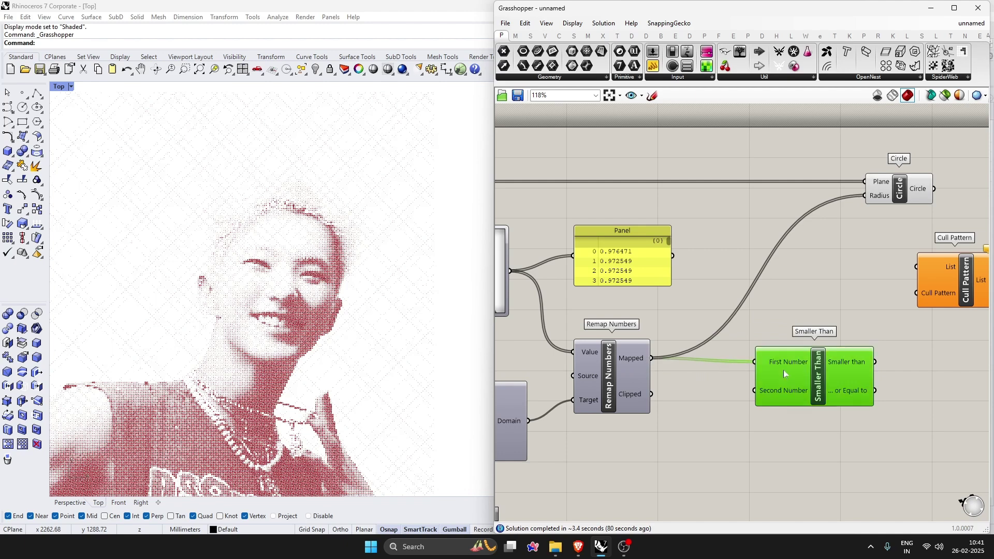
pyautogui.scroll(-3, 793, 370)
pyautogui.scroll(3, 711, 441)
pyautogui.click(710, 442)
pyautogui.doubleClick(710, 442)
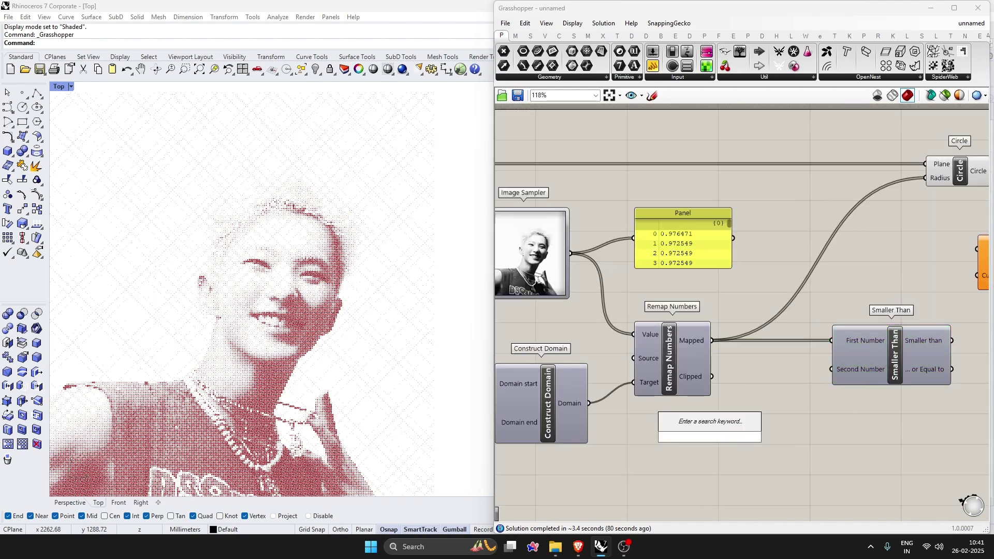
pyautogui.scroll(-2, 835, 375)
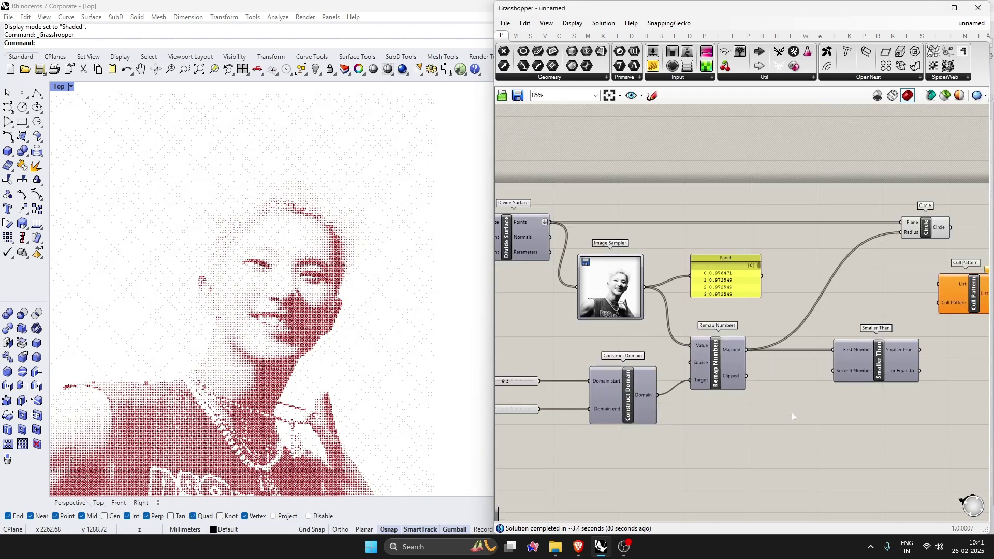
pyautogui.doubleClick(758, 417)
pyautogui.write('1')
pyautogui.press('Return')
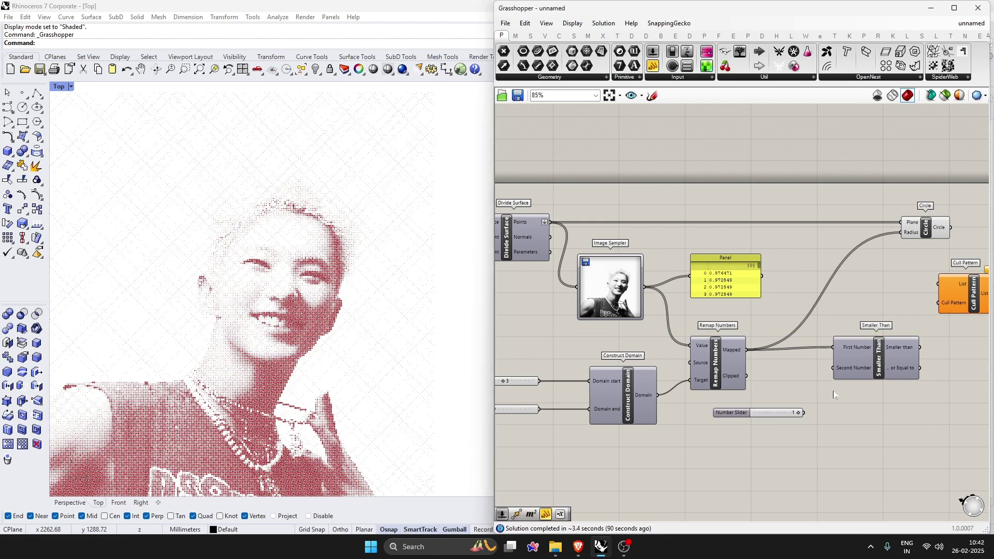
pyautogui.click(743, 414)
pyautogui.press('Delete')
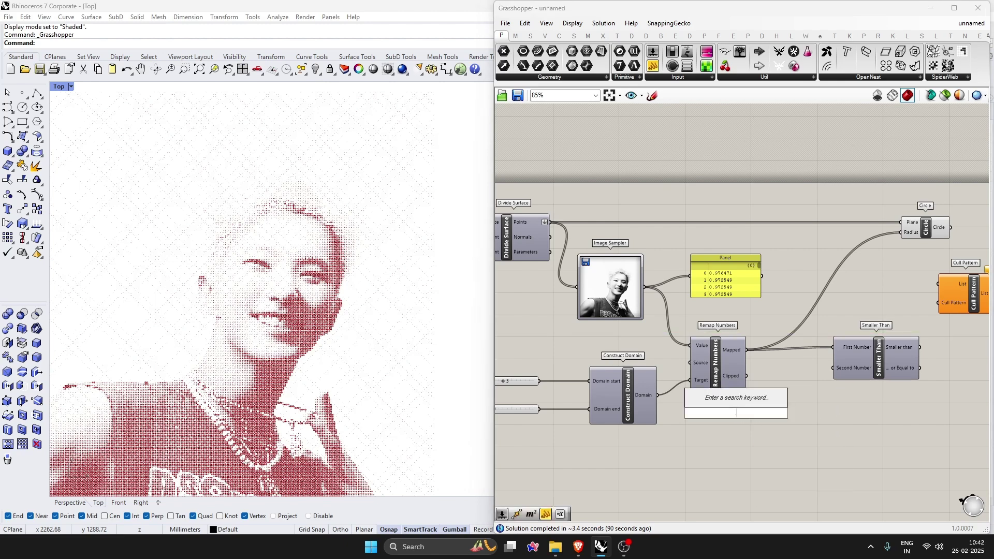
# Add a 0.90 number slider and connect it to Smaller Than's Second Number
pyautogui.doubleClick(736, 414)
pyautogui.write('0.90')
pyautogui.press('Return')
pyautogui.moveTo(783, 414); pyautogui.dragTo(833, 369)
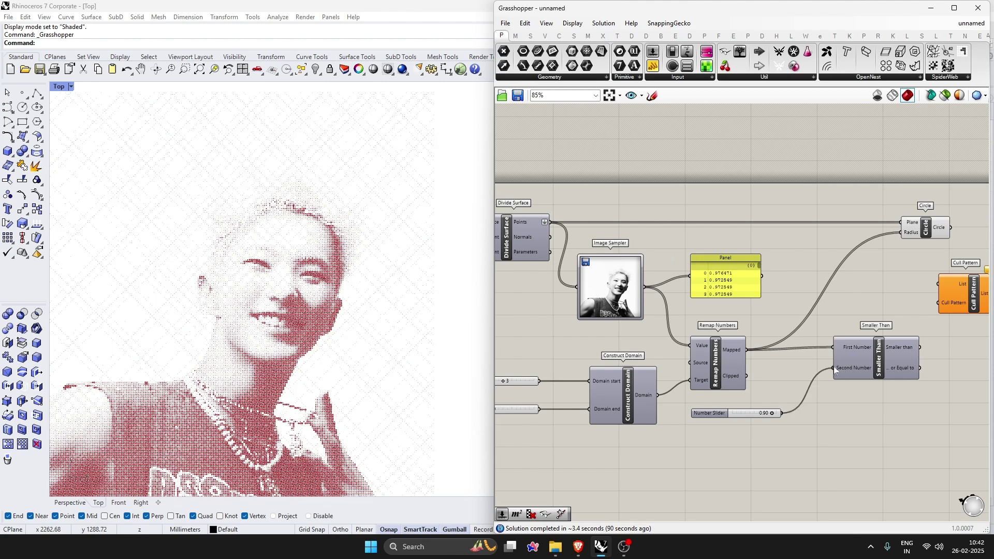
# Feed Cull Pattern with Smaller Than's result and the Mapped values, and connect its output list to the Circle's Radius
pyautogui.moveTo(918, 347); pyautogui.dragTo(819, 363, button='right')
pyautogui.moveTo(809, 365); pyautogui.dragTo(839, 318)
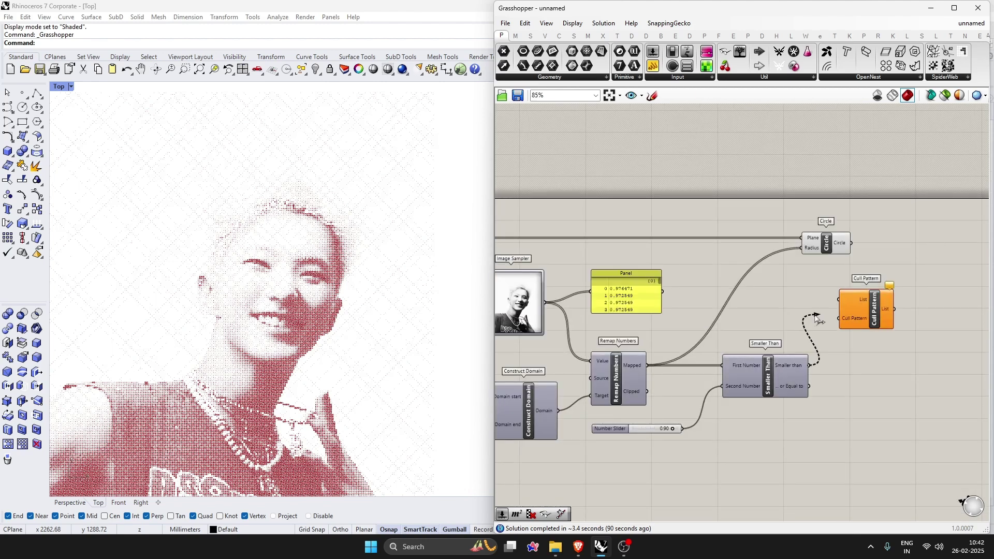
pyautogui.moveTo(681, 356); pyautogui.dragTo(705, 357, button='right')
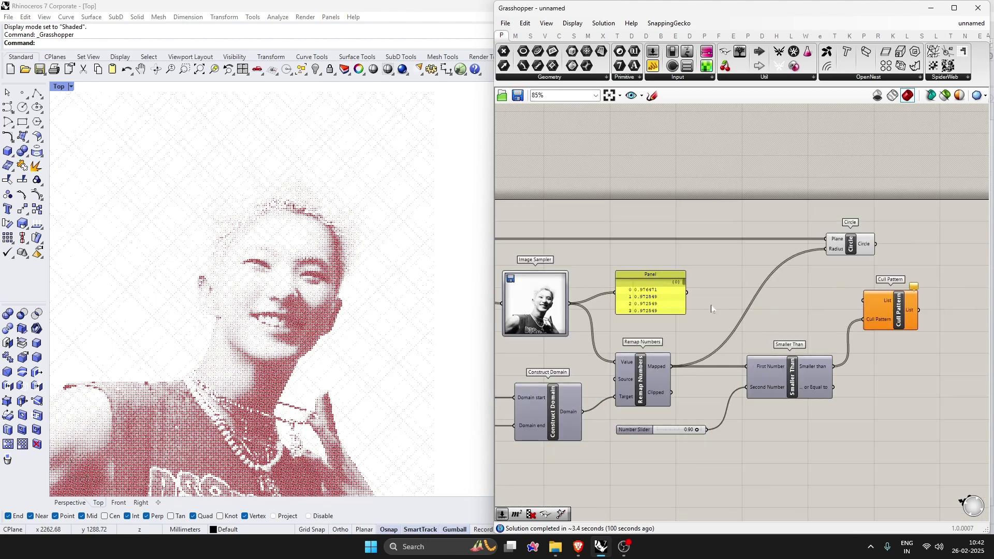
pyautogui.moveTo(671, 367); pyautogui.dragTo(864, 300)
pyautogui.moveTo(843, 247); pyautogui.dragTo(936, 248)
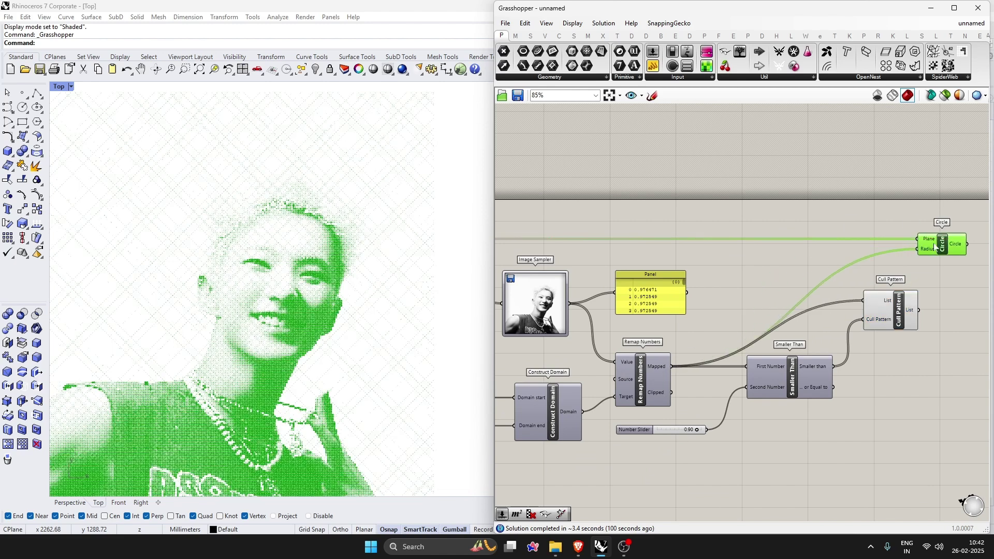
pyautogui.moveTo(920, 311); pyautogui.dragTo(918, 249)
# Duplicate Cull Pattern, feed the copy's List with Divide Surface's Points and connect its output to the Circle's Plane
pyautogui.moveTo(891, 321); pyautogui.dragTo(870, 275)
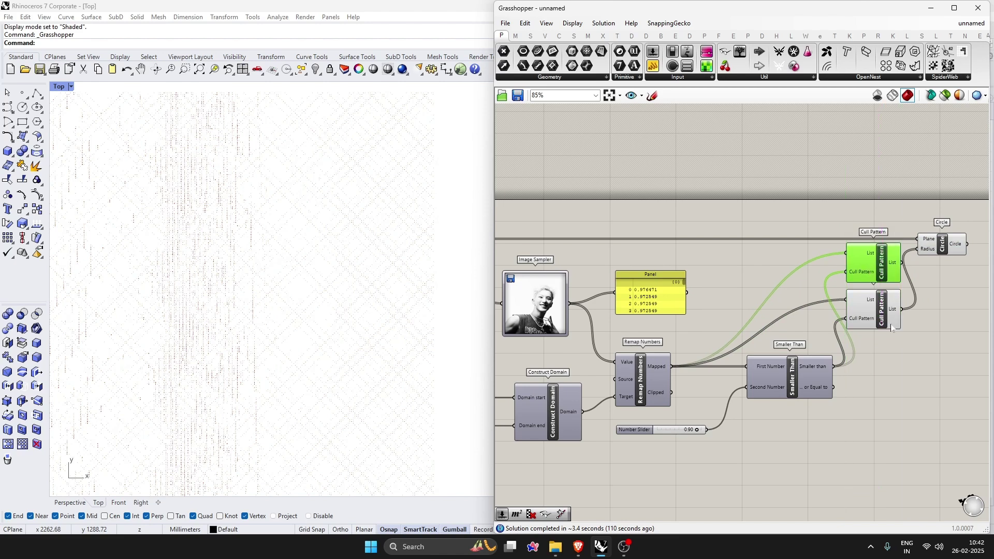
pyautogui.moveTo(633, 250); pyautogui.dragTo(744, 302, button='right')
pyautogui.moveTo(585, 291); pyautogui.dragTo(957, 305)
pyautogui.moveTo(957, 304); pyautogui.dragTo(784, 298, button='right')
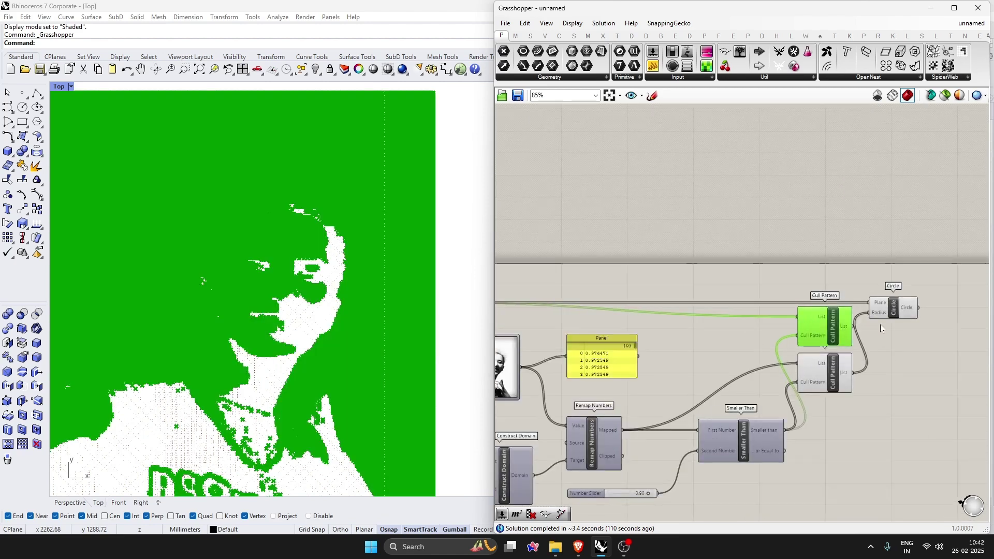
pyautogui.scroll(3, 789, 291)
pyautogui.moveTo(795, 329); pyautogui.dragTo(795, 290)
pyautogui.middleClick(795, 290)
pyautogui.click(795, 290)
pyautogui.click(873, 215)
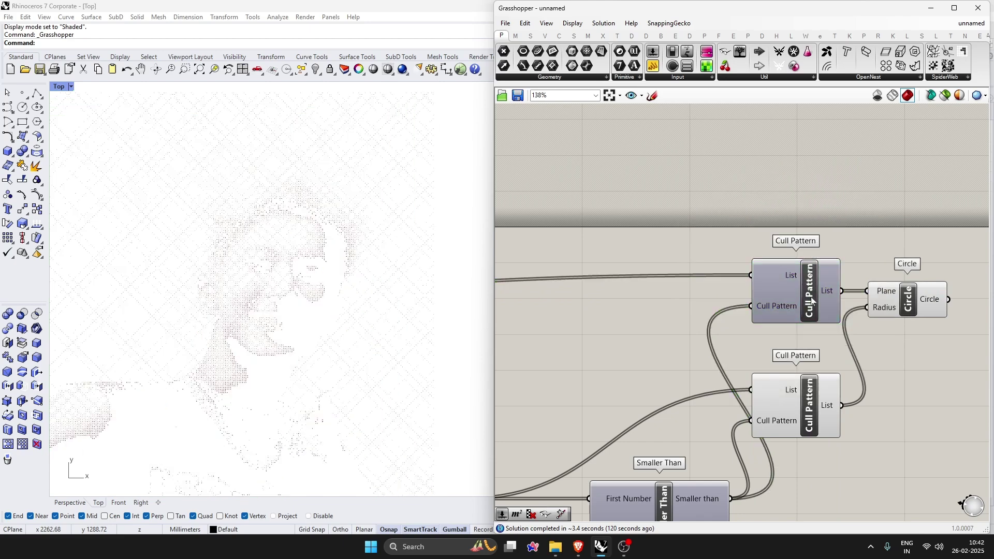
# Try other threshold values on the slider feeding Smaller Than's Second Number, ending at 0.45
pyautogui.scroll(-3, 711, 391)
pyautogui.scroll(3, 687, 445)
pyautogui.moveTo(693, 465); pyautogui.dragTo(663, 464)
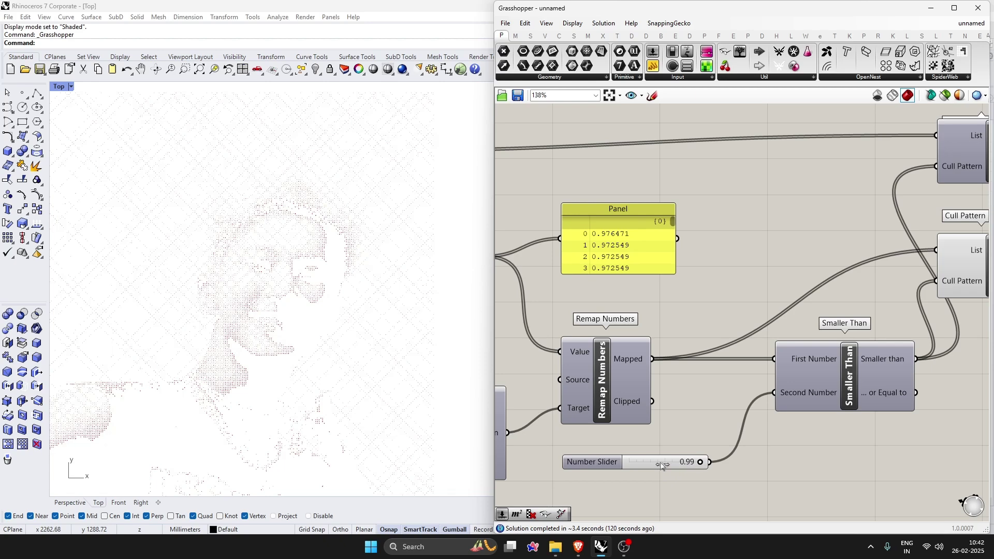
pyautogui.scroll(-3, 668, 456)
pyautogui.scroll(2, 774, 447)
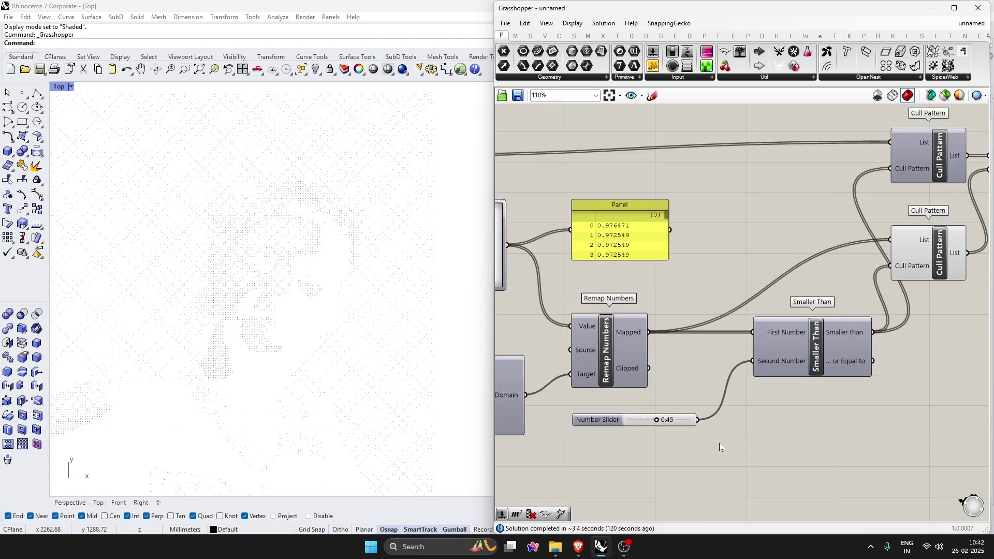
pyautogui.click(686, 420)
# Delete the Smaller Than component and add a Larger Than component in its place
pyautogui.click(788, 347)
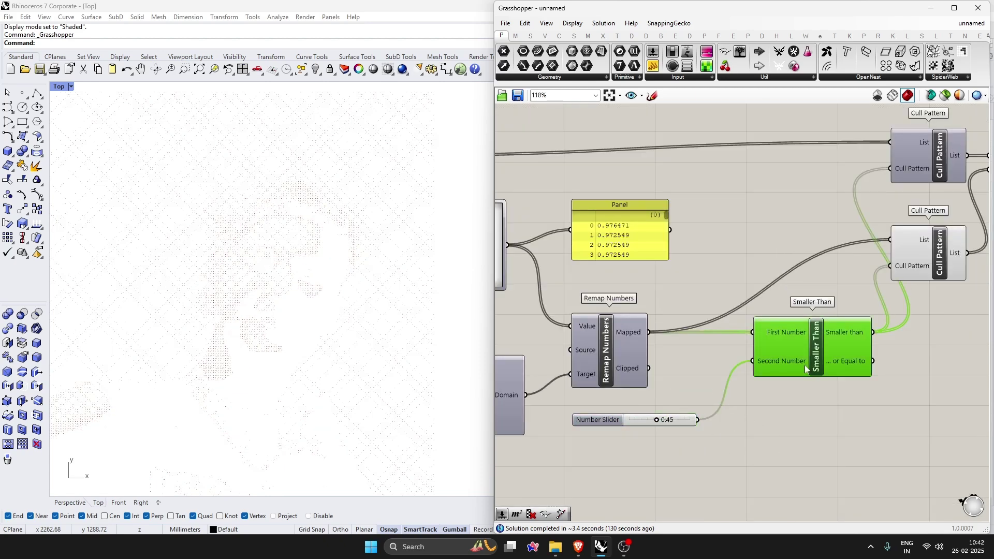
pyautogui.press('Delete')
pyautogui.doubleClick(792, 337)
pyautogui.write('larger')
pyautogui.press('Return')
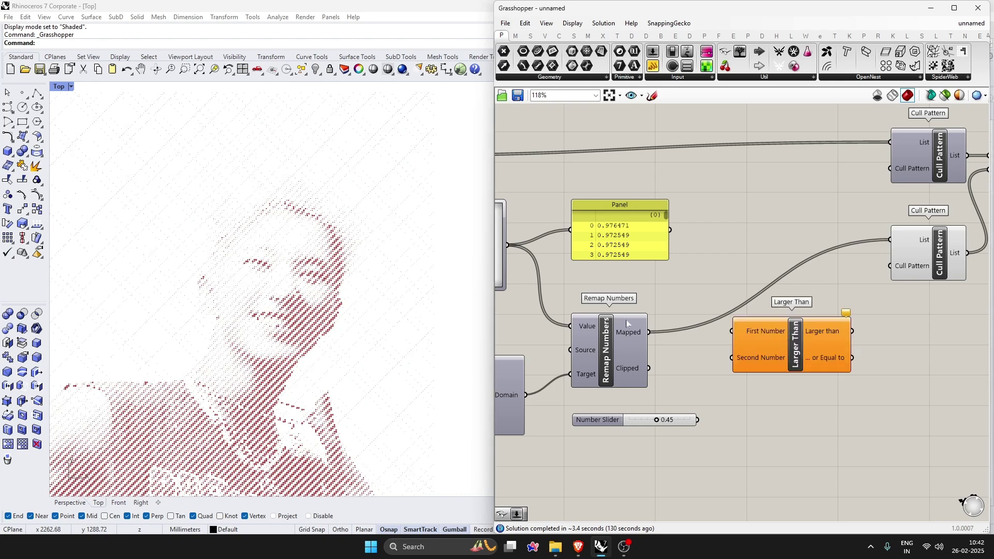
# Feed Larger Than with the Mapped values and the threshold slider, and connect its Larger than output to both Cull Pattern inputs
pyautogui.moveTo(649, 332); pyautogui.dragTo(731, 332)
pyautogui.moveTo(698, 420); pyautogui.dragTo(732, 358)
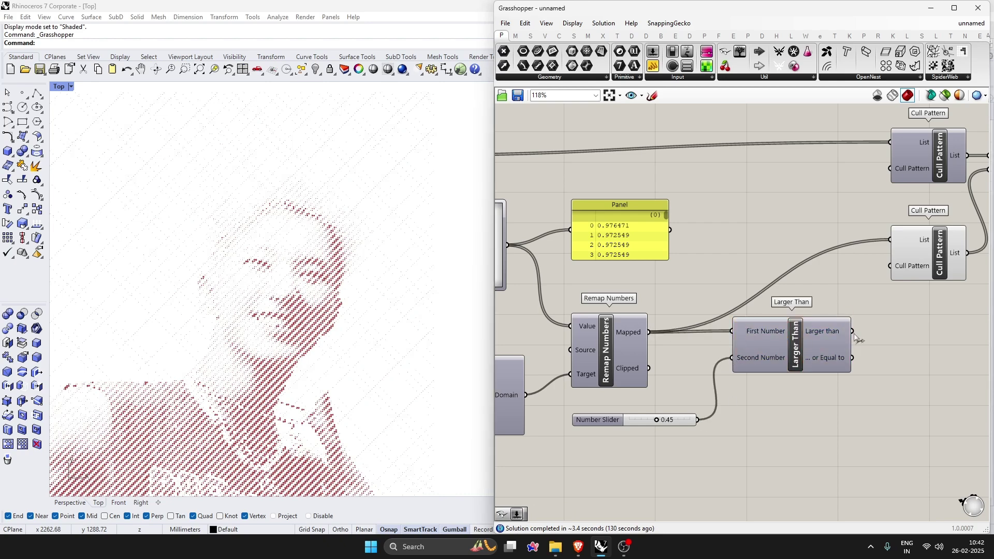
pyautogui.moveTo(852, 331); pyautogui.dragTo(890, 169)
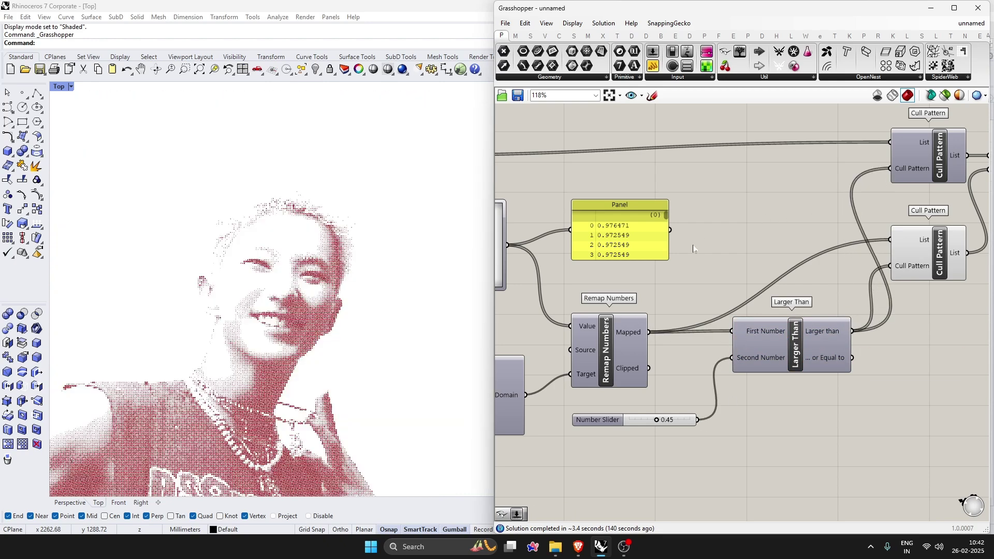
# Try thresholds of 0.03, 0.05 and 0.10 on the slider feeding Larger Than's Second Number
pyautogui.moveTo(667, 427); pyautogui.dragTo(754, 391, button='right')
pyautogui.moveTo(745, 384); pyautogui.dragTo(718, 391)
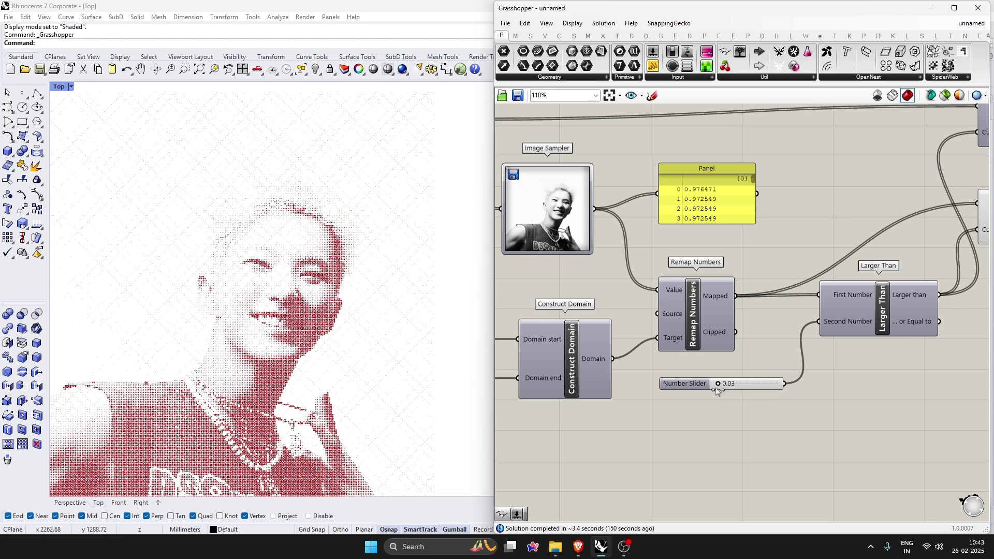
pyautogui.doubleClick(755, 388)
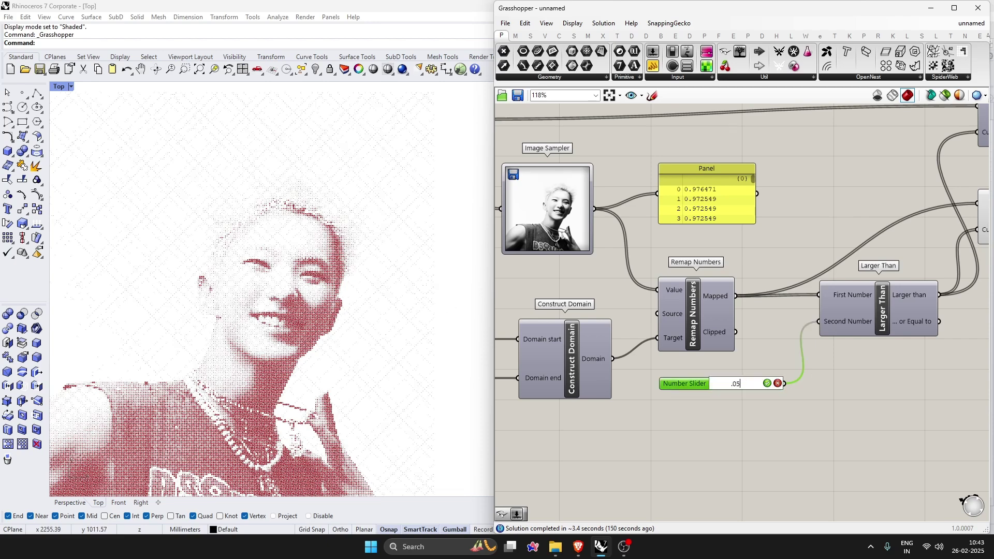
pyautogui.write('.05')
pyautogui.press('Return')
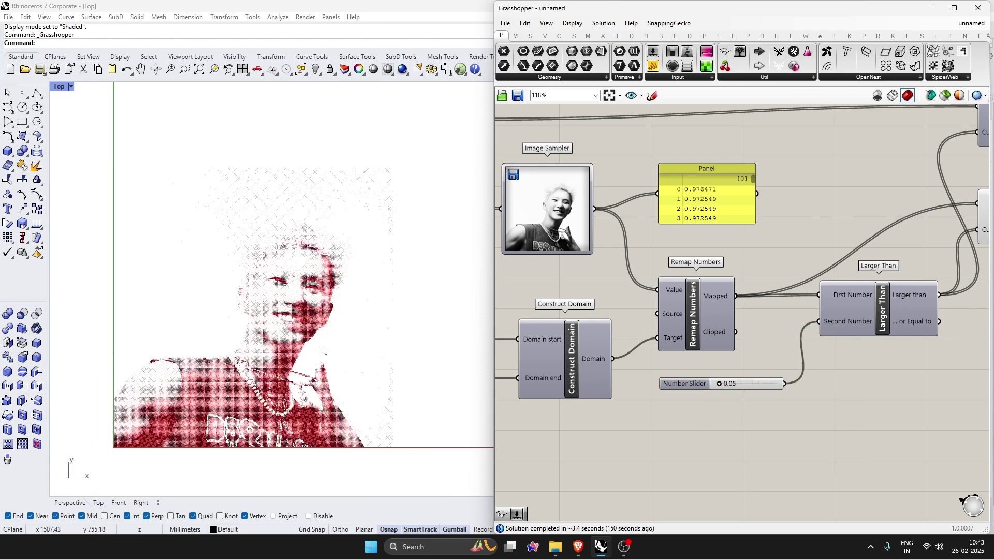
pyautogui.moveTo(323, 352); pyautogui.dragTo(327, 372, button='right')
pyautogui.moveTo(719, 384); pyautogui.dragTo(722, 385)
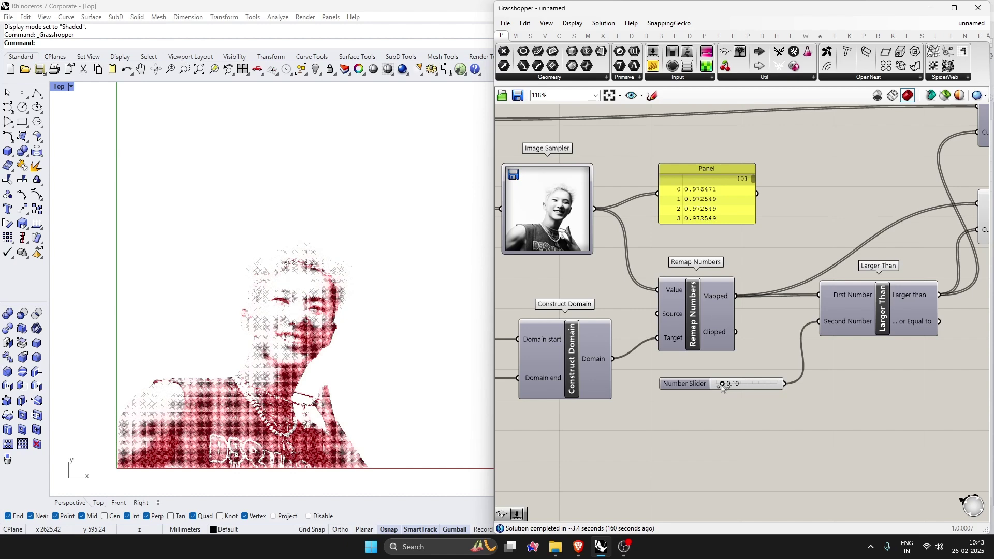
# Switch the Top viewport's display mode to Rendered and inspect the circle portrait
pyautogui.scroll(2, 274, 420)
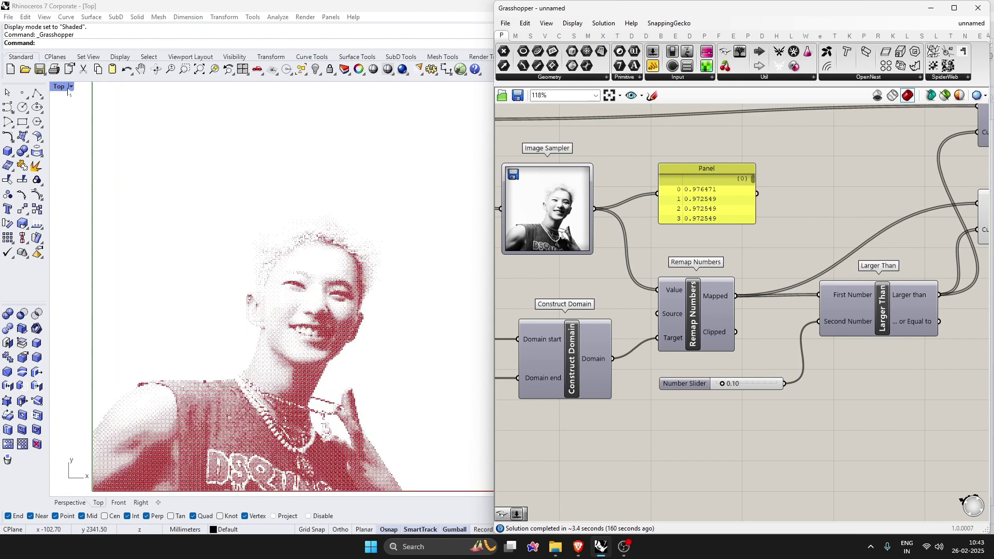
pyautogui.click(67, 87)
pyautogui.click(83, 149)
pyautogui.scroll(3, 311, 284)
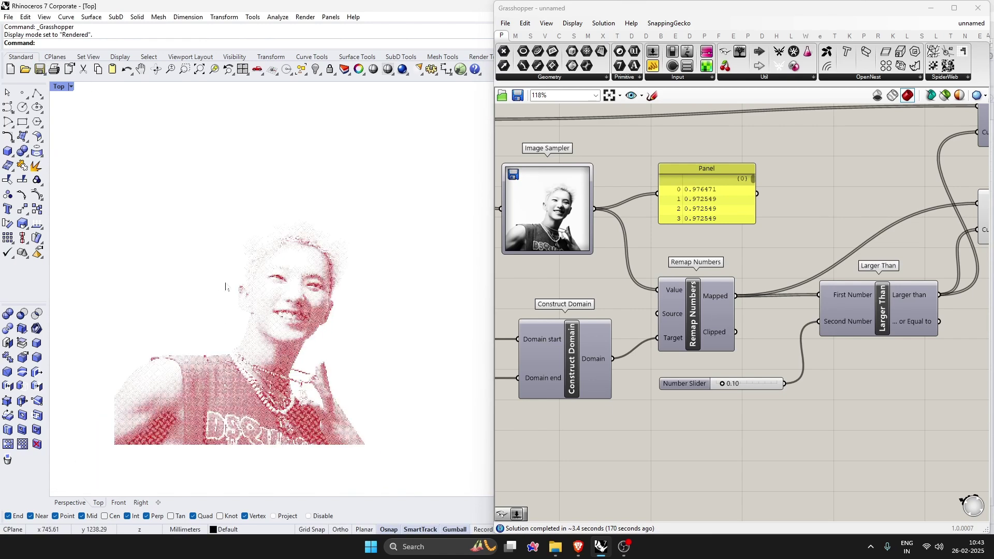
pyautogui.scroll(-3, 312, 284)
pyautogui.scroll(3, 311, 283)
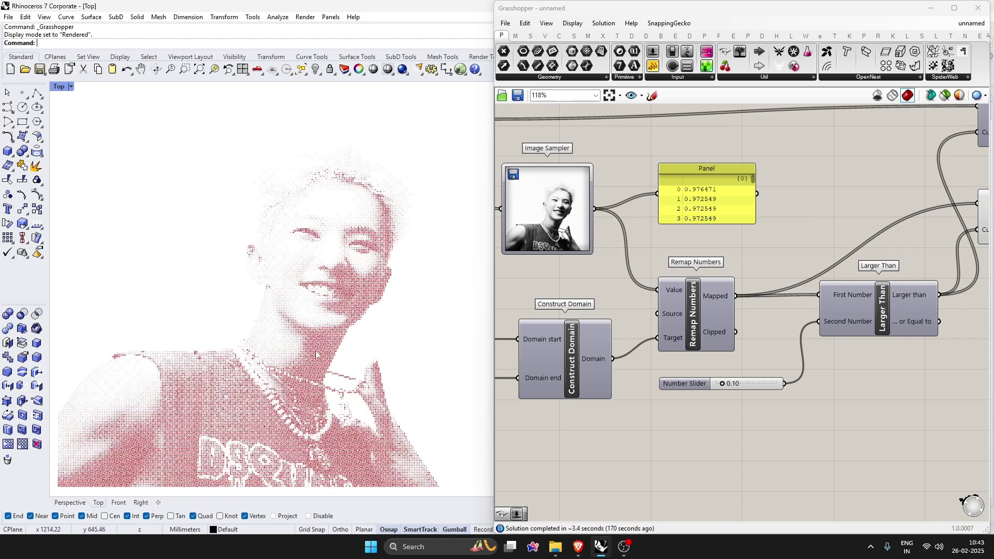
pyautogui.scroll(-1, 591, 315)
# Turn off the preview of the Cull Pattern component that feeds the Circle's Radius
pyautogui.moveTo(956, 231); pyautogui.dragTo(731, 272, button='right')
pyautogui.scroll(1, 732, 271)
pyautogui.click(732, 271)
pyautogui.press('space')
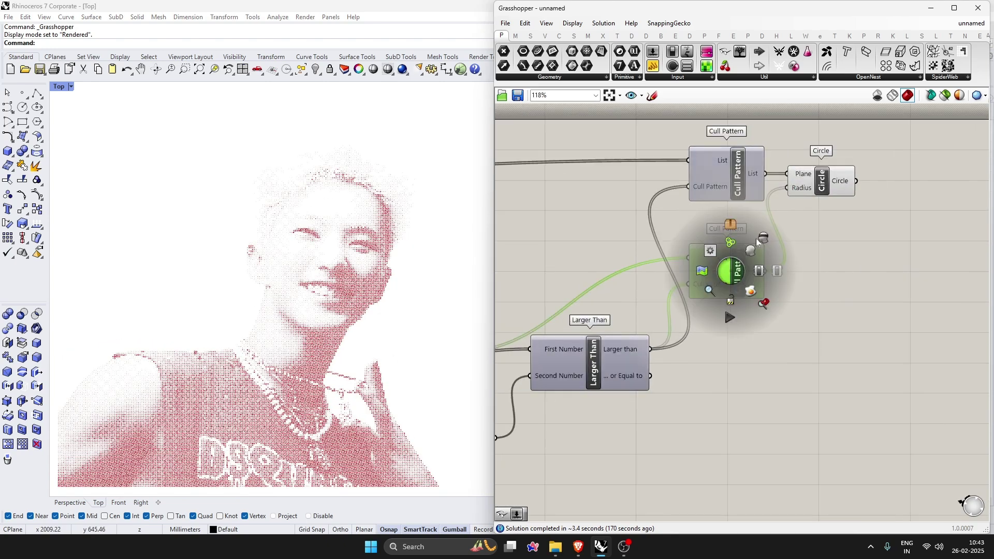
pyautogui.click(896, 181)
# Space the Circle component further from the Cull Patterns, add a Surface parameter and connect the Circle output to it
pyautogui.moveTo(898, 180); pyautogui.dragTo(757, 240, button='right')
pyautogui.scroll(-3, 757, 240)
pyautogui.scroll(3, 757, 239)
pyautogui.moveTo(679, 240); pyautogui.dragTo(720, 241)
pyautogui.click(846, 282)
pyautogui.doubleClick(847, 282)
pyautogui.write('SURFACE')
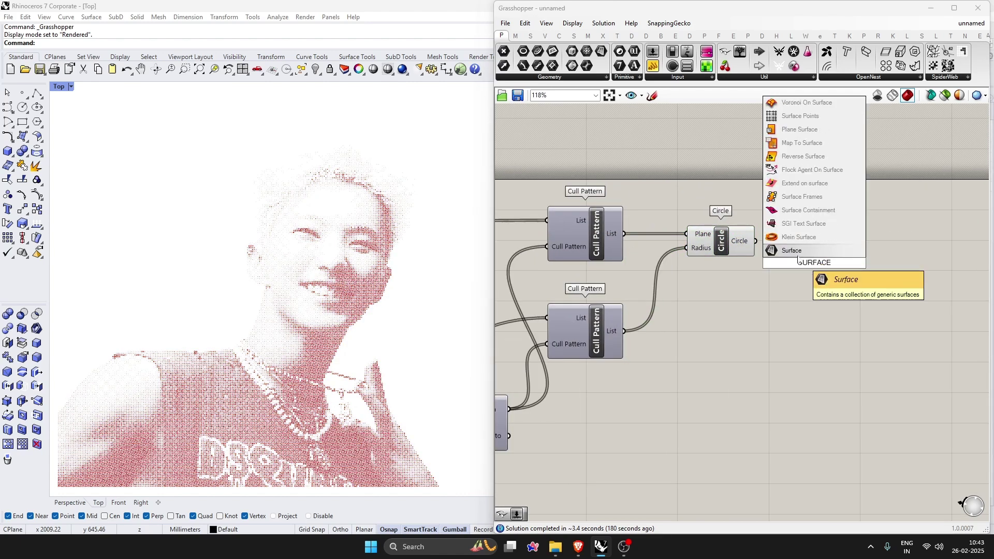
pyautogui.press('Return')
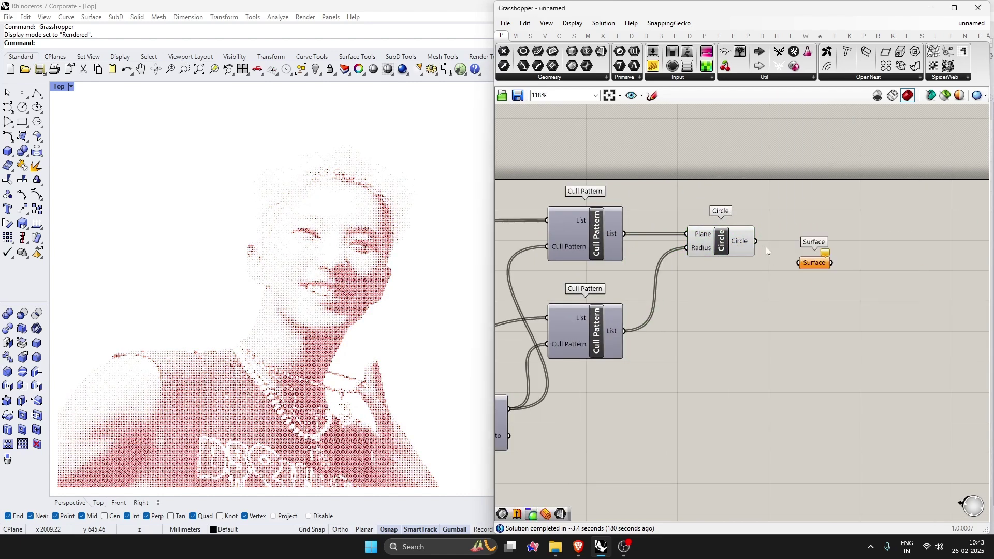
pyautogui.moveTo(756, 241); pyautogui.dragTo(798, 264)
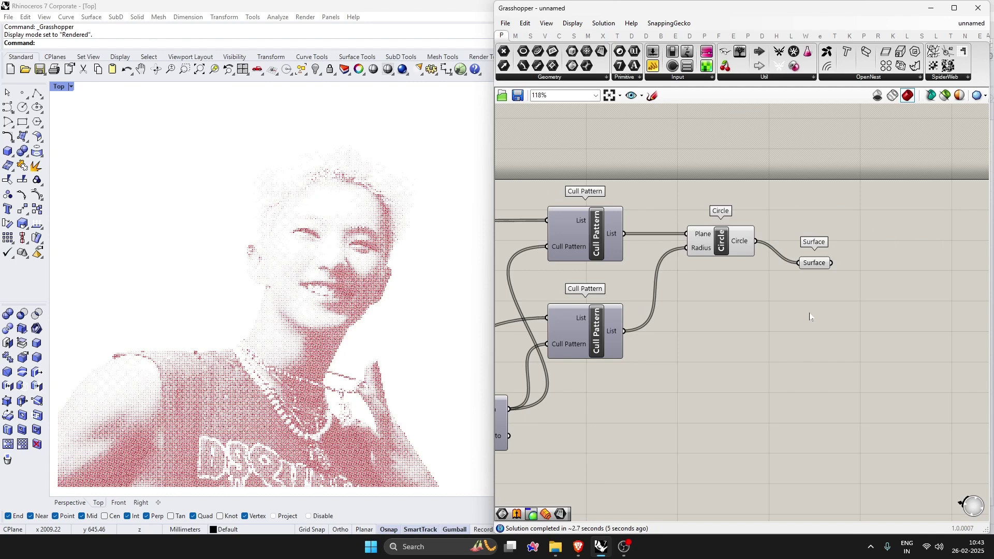
# Align the Surface parameter with the Circle, add a Custom Preview component and connect Surface to its Geometry input
pyautogui.moveTo(815, 262); pyautogui.dragTo(794, 241)
pyautogui.doubleClick(837, 291)
pyautogui.write('CUSTOM')
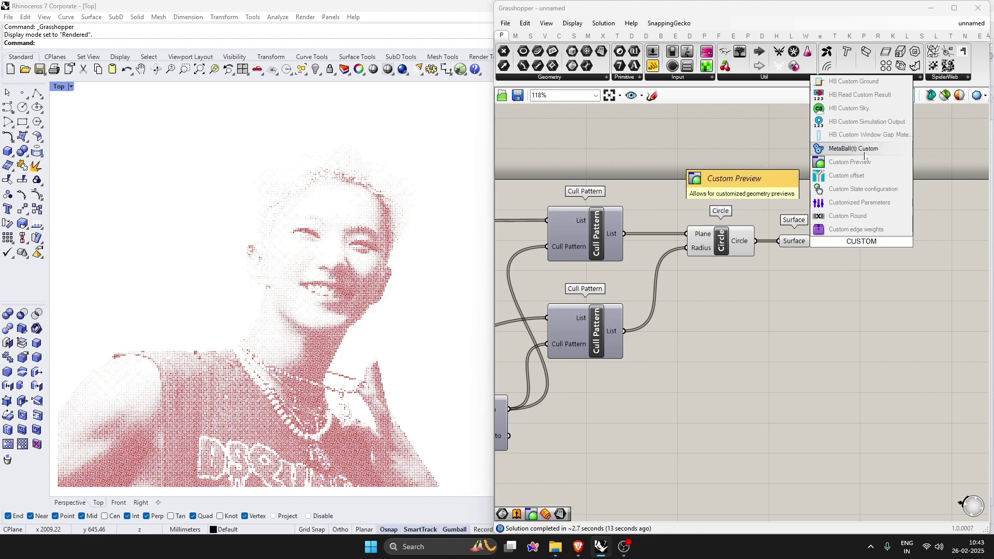
pyautogui.click(863, 161)
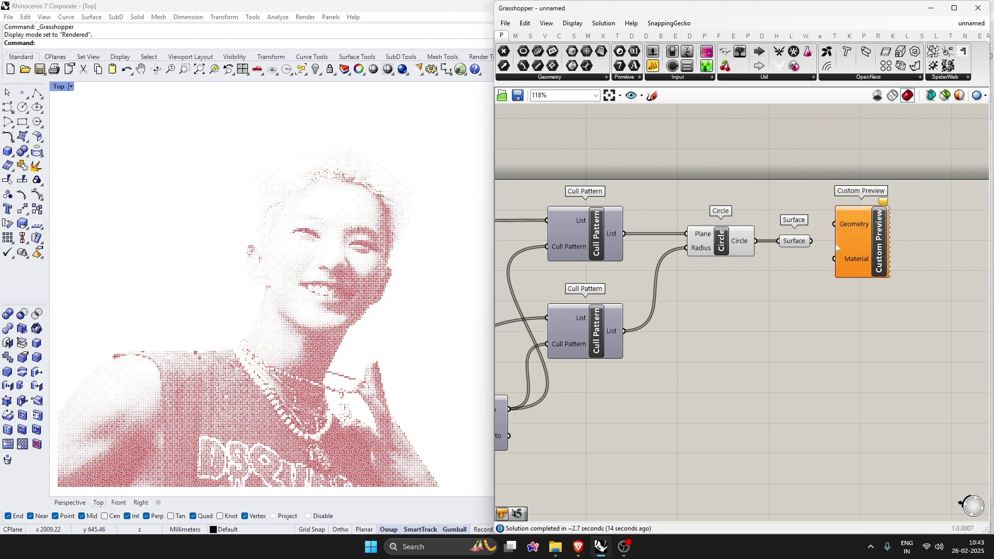
pyautogui.moveTo(812, 241); pyautogui.dragTo(870, 266)
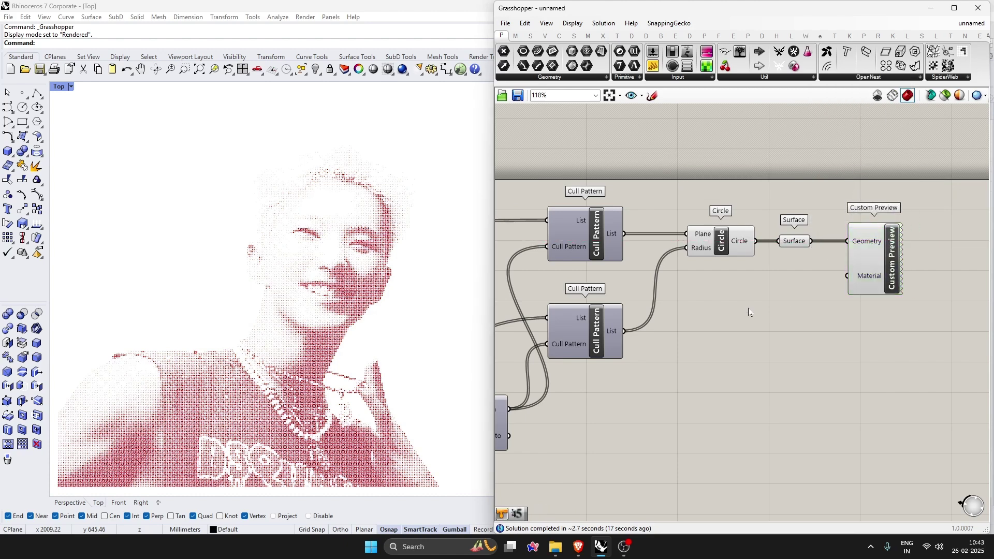
# Add a Colour Swatch, set it to black and feed it to Custom Preview's Material input
pyautogui.doubleClick(795, 285)
pyautogui.write('colour')
pyautogui.click(808, 283)
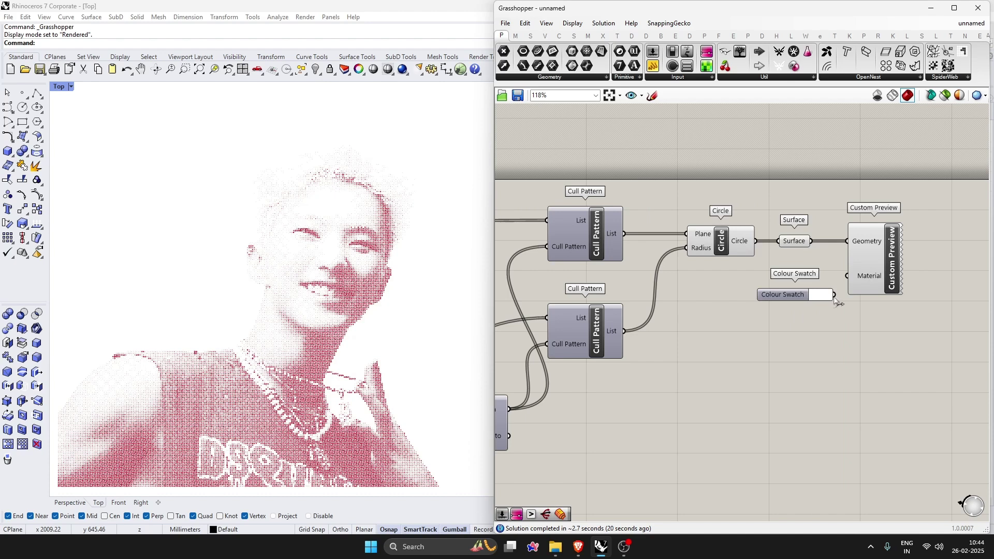
pyautogui.click(820, 295)
pyautogui.moveTo(840, 340); pyautogui.dragTo(810, 419)
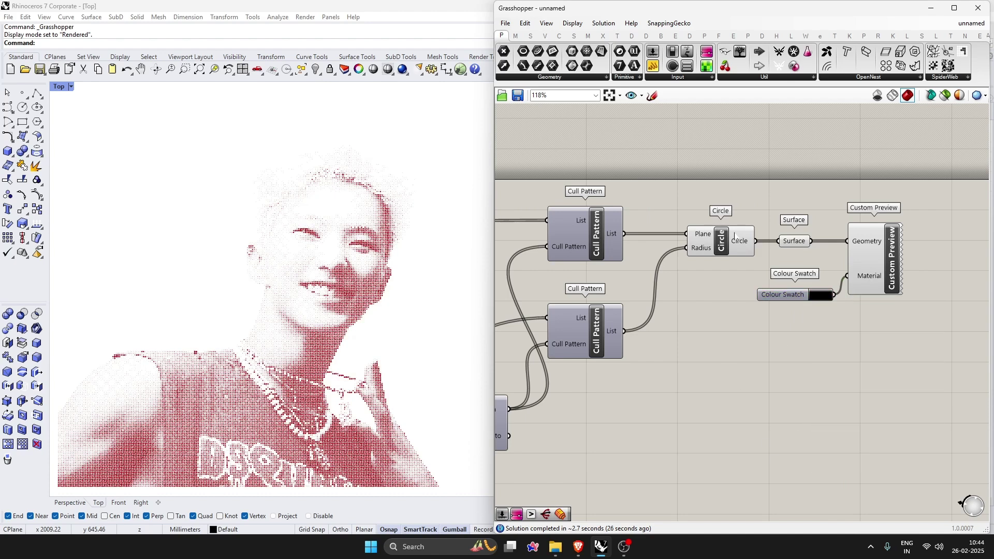
# Turn off the previews of the Circle and Surface components so only the Custom Preview is drawn
pyautogui.moveTo(800, 255); pyautogui.dragTo(712, 223)
pyautogui.middleClick(713, 225)
pyautogui.click(721, 215)
pyautogui.click(803, 167)
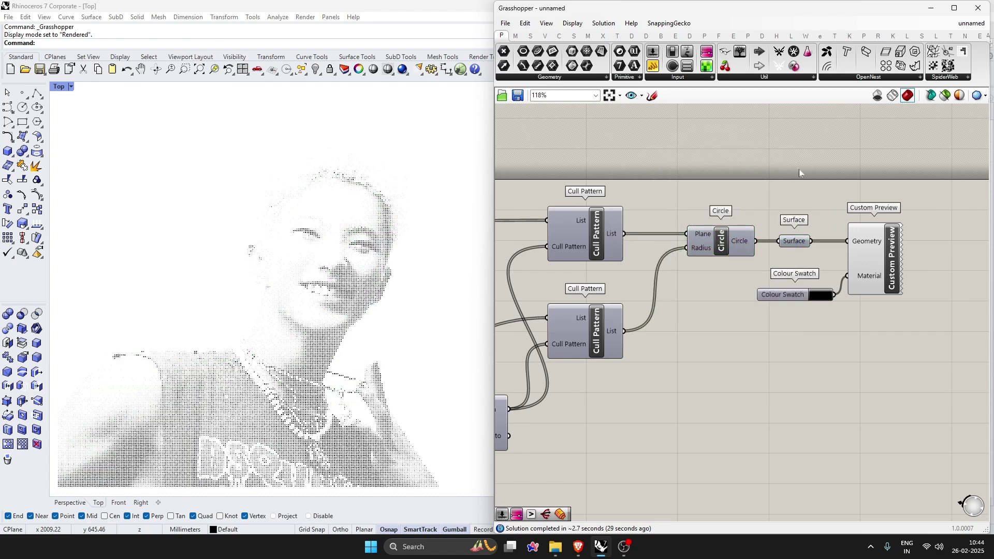
# Set the threshold slider feeding Larger Than's Second Number to 0.05
pyautogui.click(796, 300)
pyautogui.moveTo(777, 366); pyautogui.dragTo(549, 389, button='right')
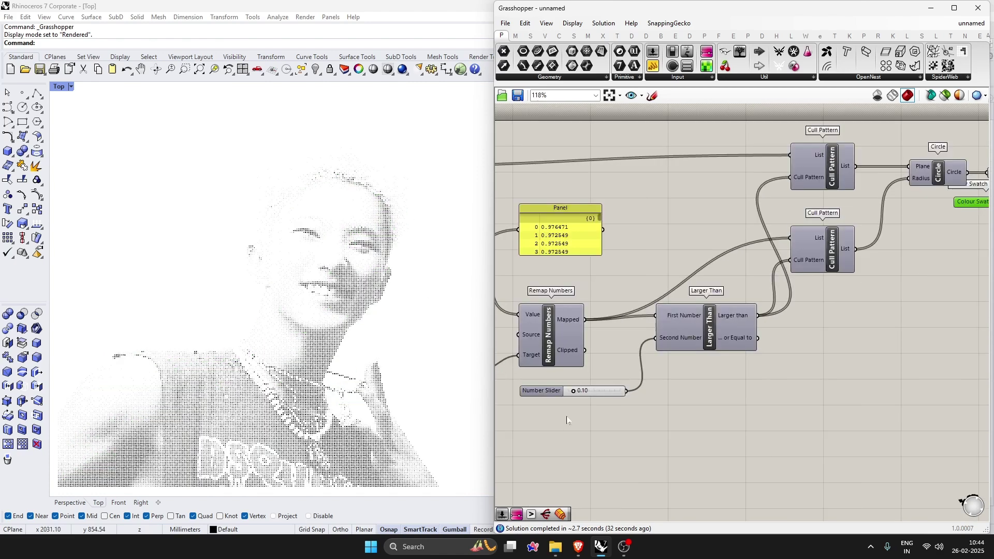
pyautogui.scroll(6, 575, 389)
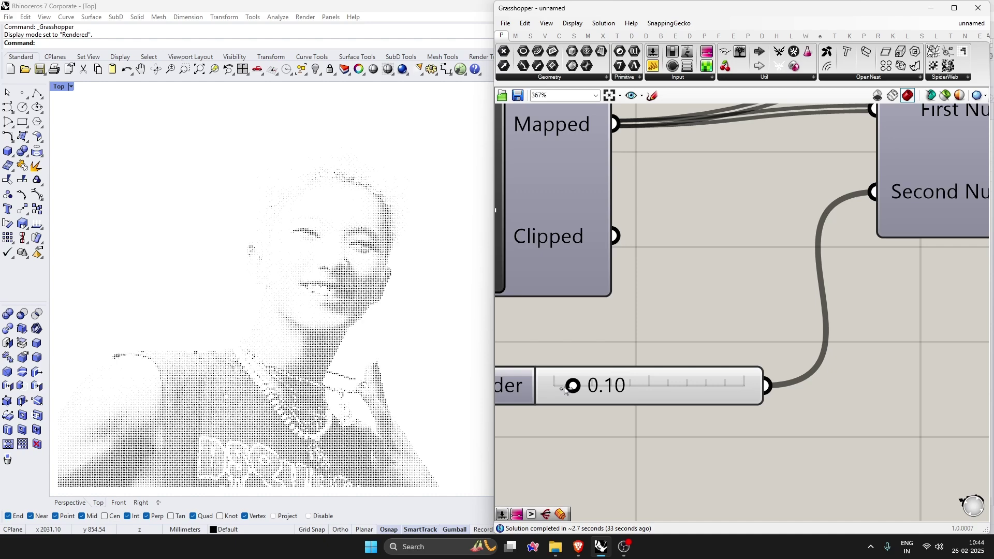
pyautogui.moveTo(566, 389); pyautogui.dragTo(563, 390)
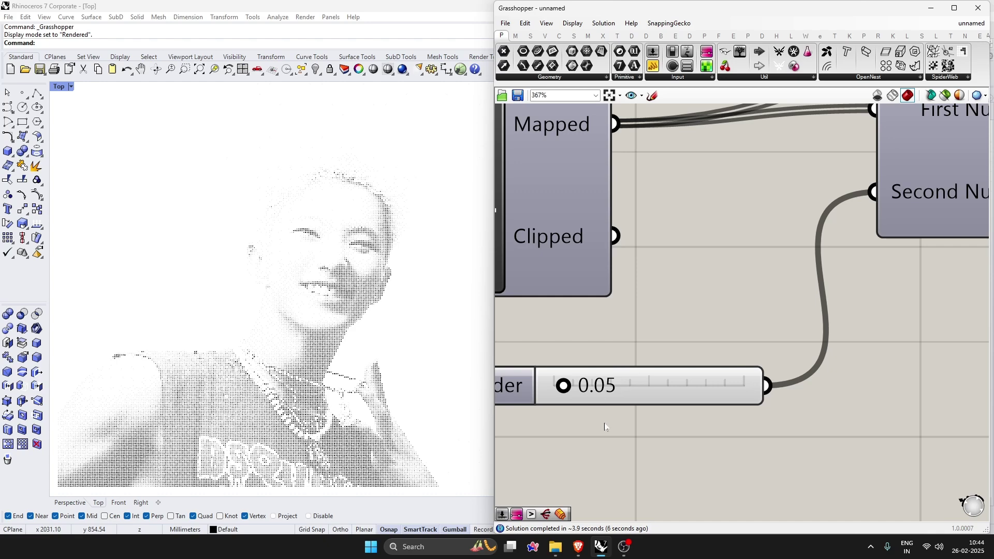
pyautogui.scroll(-6, 625, 371)
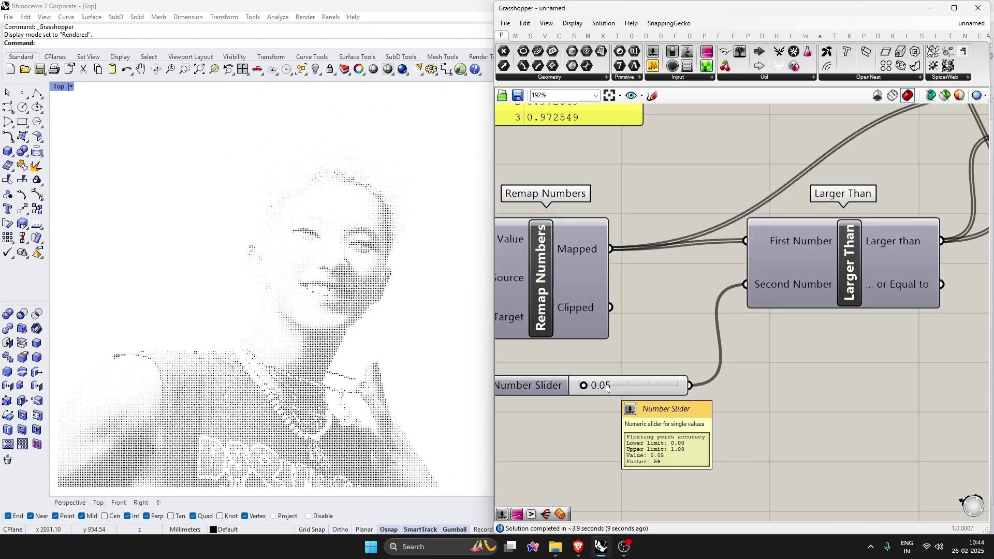
pyautogui.scroll(-2, 646, 357)
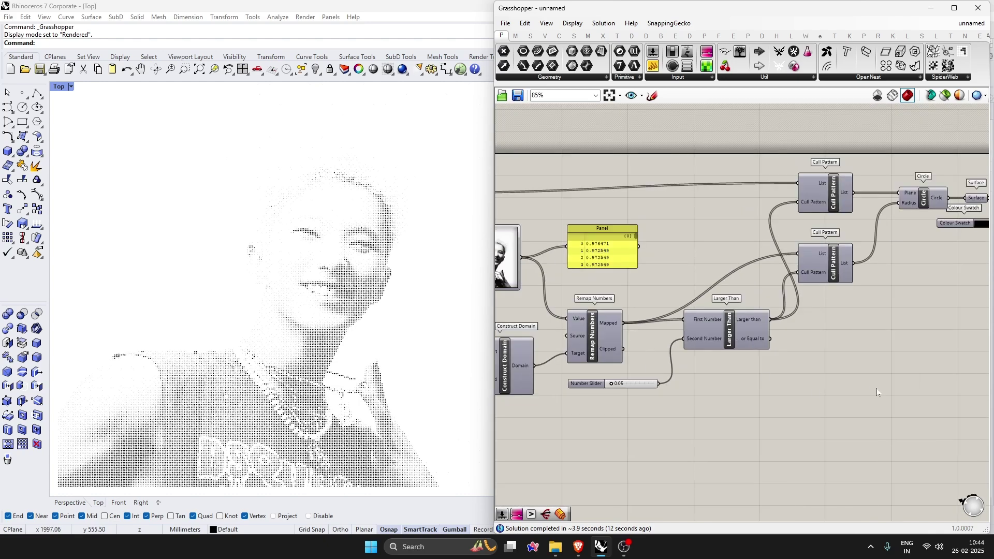
# Move the Larger Than and both Cull Pattern components down, away from the main chain
pyautogui.moveTo(846, 417); pyautogui.dragTo(719, 184)
pyautogui.moveTo(814, 203); pyautogui.dragTo(829, 393)
pyautogui.click(790, 298)
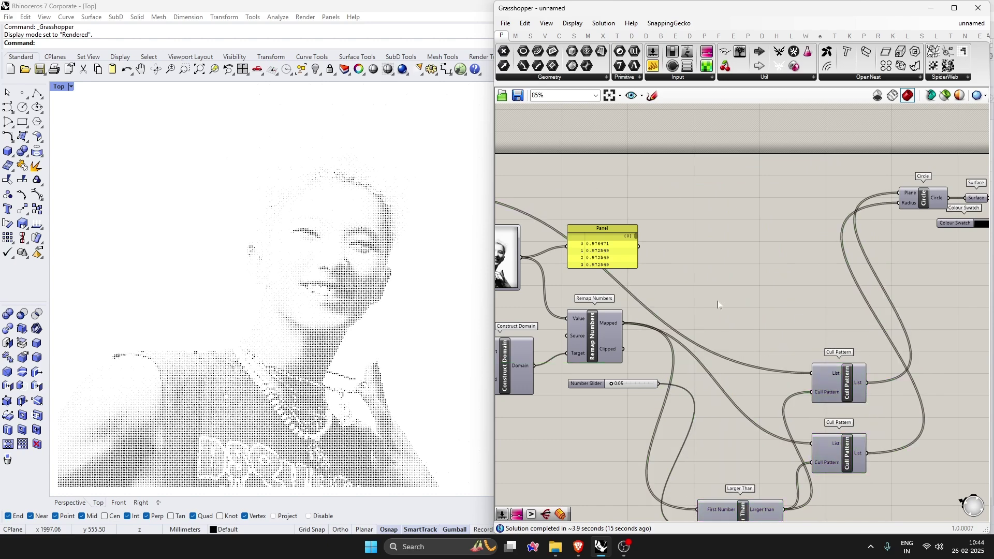
# Bypass the culling by connecting Remap Numbers' Mapped output to the Circle's Radius and Divide Surface's Points to its Plane
pyautogui.scroll(-1, 718, 304)
pyautogui.scroll(-1, 763, 243)
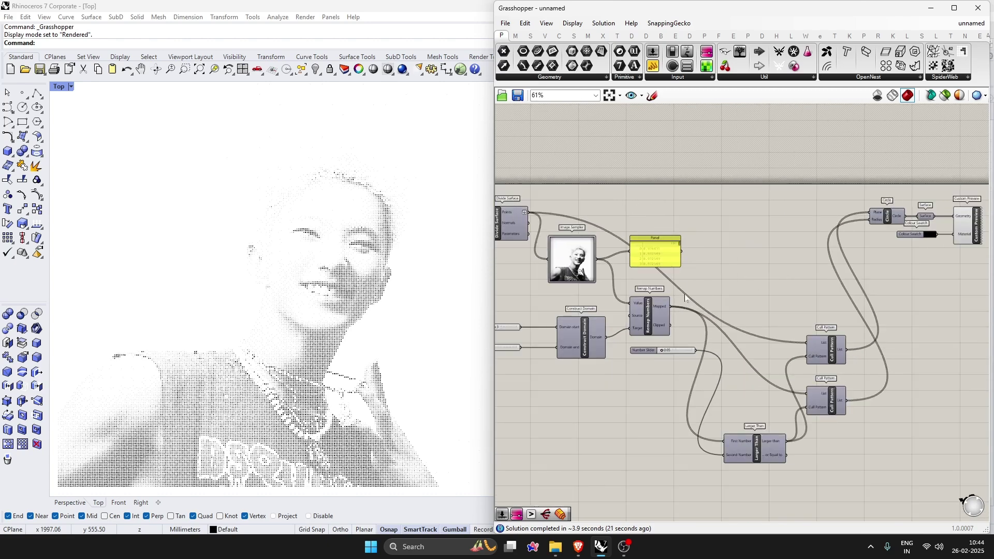
pyautogui.moveTo(672, 307); pyautogui.dragTo(870, 219)
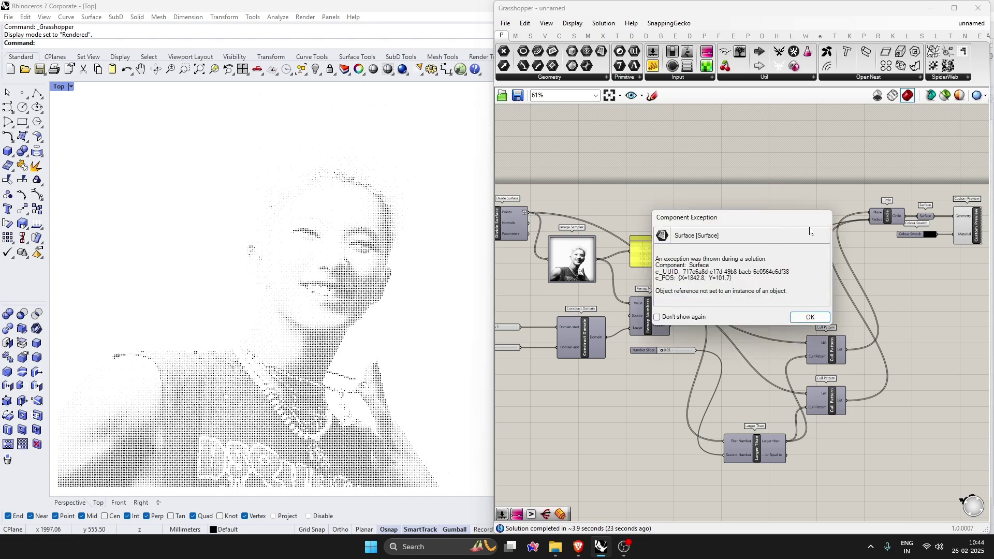
pyautogui.press('Return')
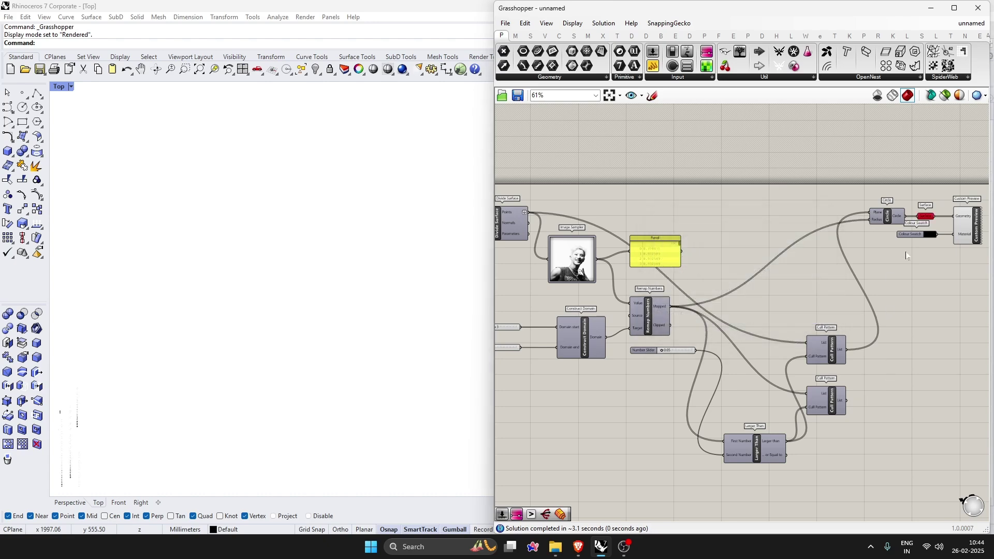
pyautogui.moveTo(535, 217); pyautogui.dragTo(871, 213)
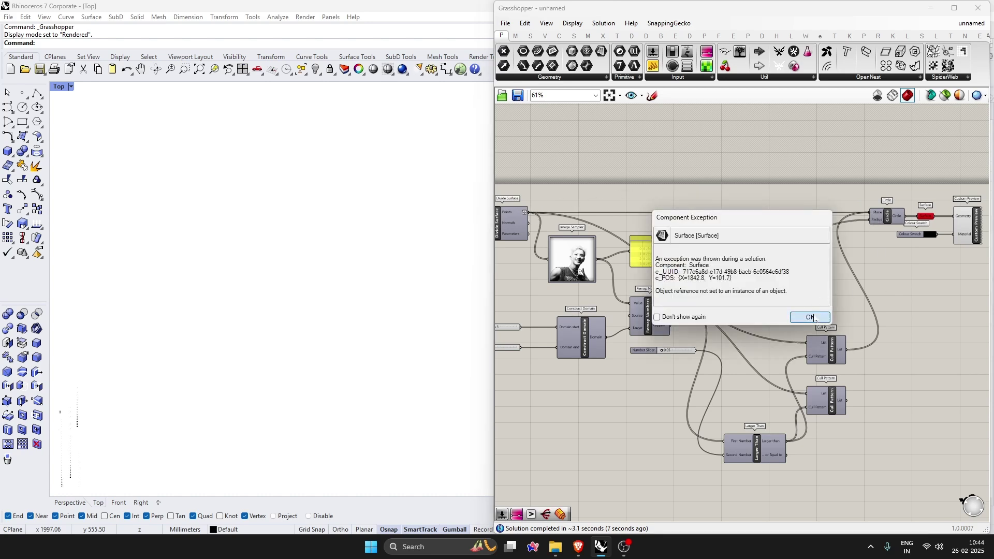
pyautogui.click(810, 317)
# Delete the Surface parameter between Circle and Custom Preview, and turn the Circle component's preview back on
pyautogui.scroll(3, 799, 270)
pyautogui.click(797, 265)
pyautogui.press('Delete')
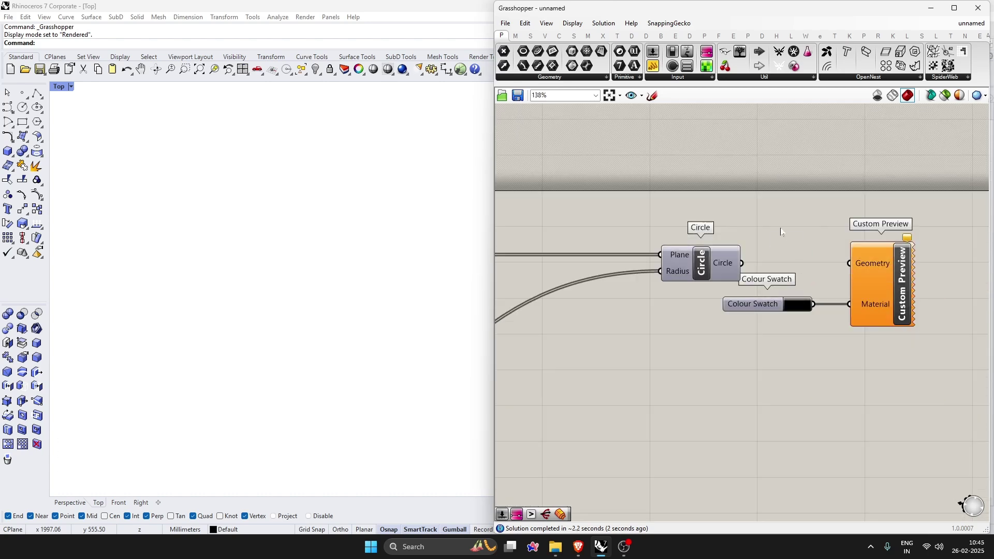
pyautogui.doubleClick(782, 228)
pyautogui.click(697, 263)
pyautogui.press('space')
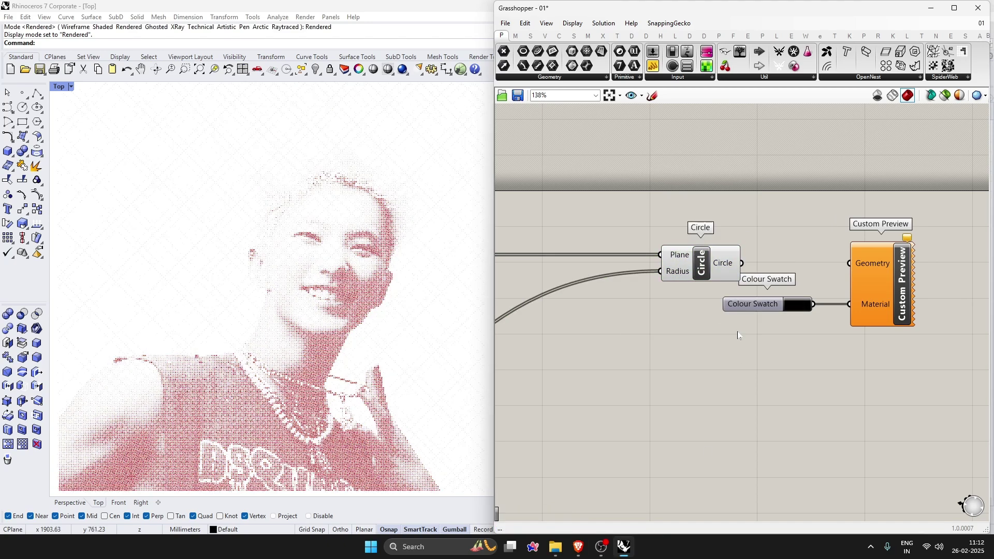
# Set the slider feeding Divide Surface's U Count and V Count to 100
pyautogui.scroll(-10, 738, 336)
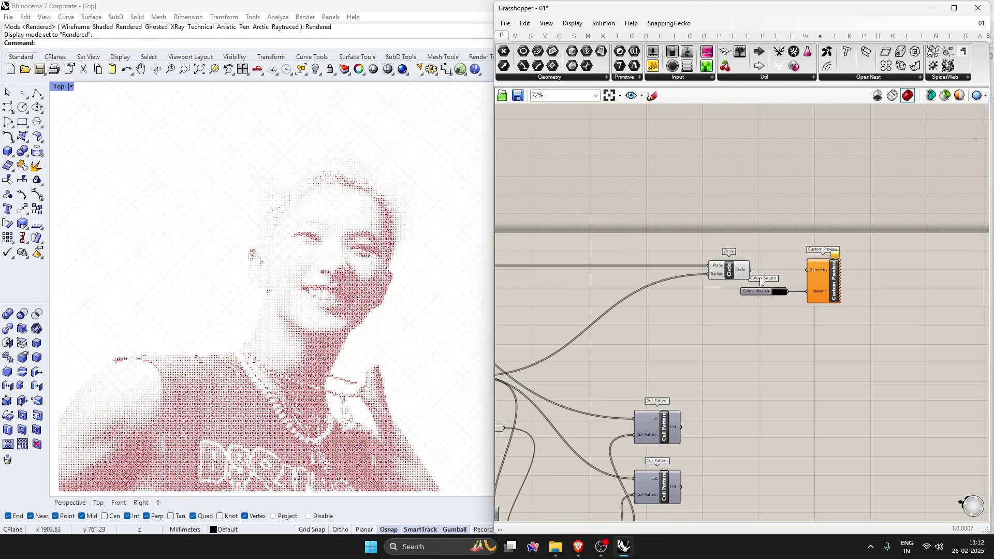
pyautogui.scroll(10, 727, 366)
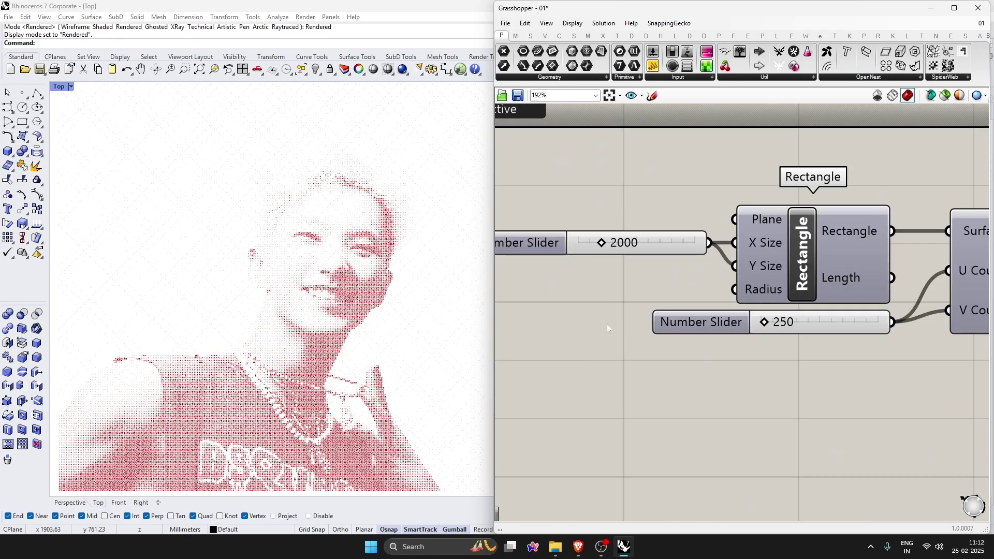
pyautogui.doubleClick(694, 307)
pyautogui.write('100')
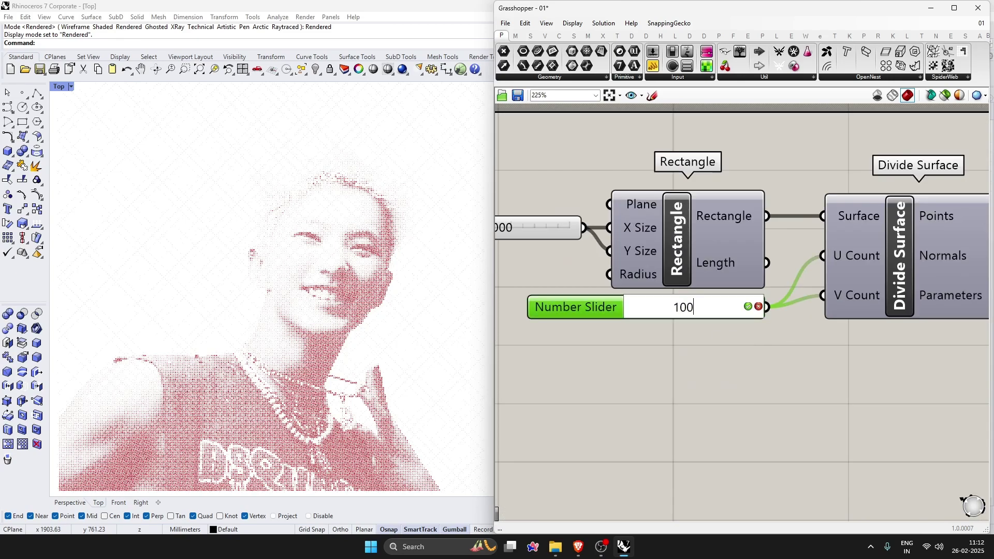
pyautogui.press('Return')
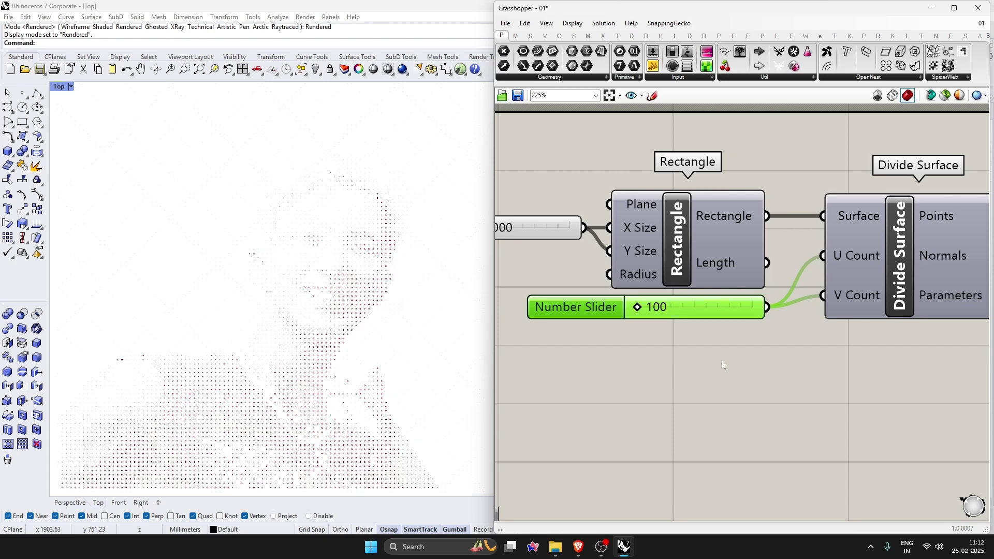
# Set the slider feeding Divide Surface's U Count and V Count to 200
pyautogui.doubleClick(700, 314)
pyautogui.write('200')
pyautogui.press('Return')
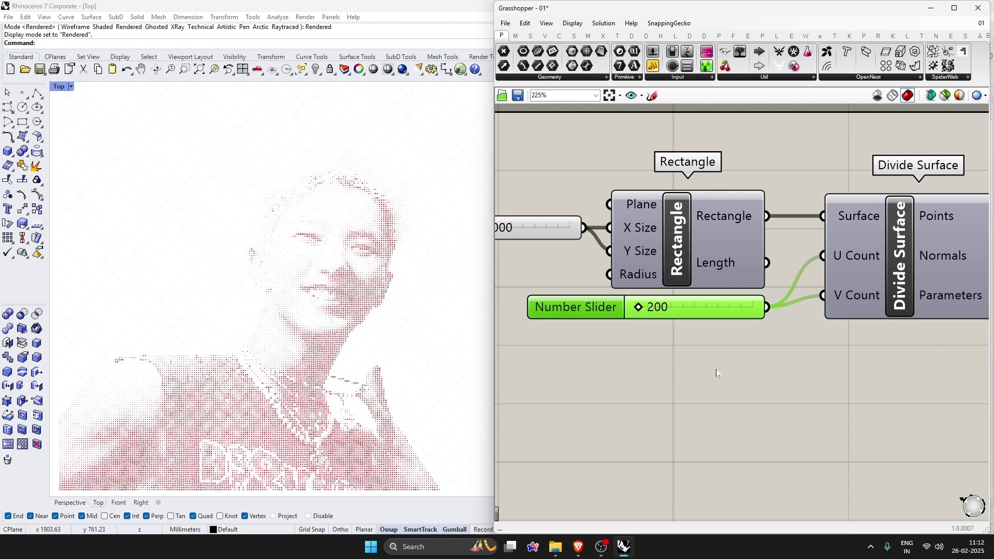
# Raise the slider feeding Construct Domain's Domain start to 5
pyautogui.scroll(-4, 637, 335)
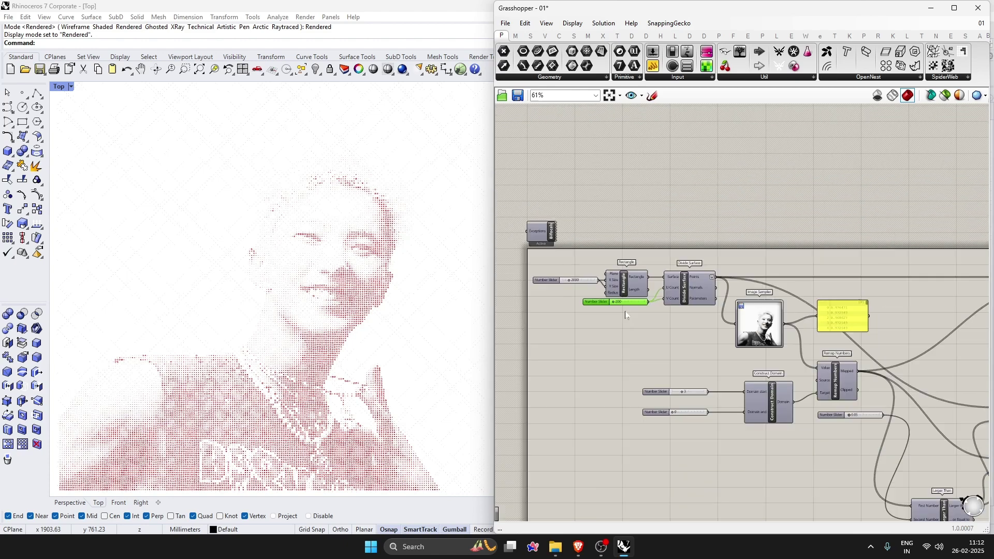
pyautogui.scroll(3, 766, 403)
pyautogui.scroll(1, 596, 396)
pyautogui.scroll(1, 596, 396)
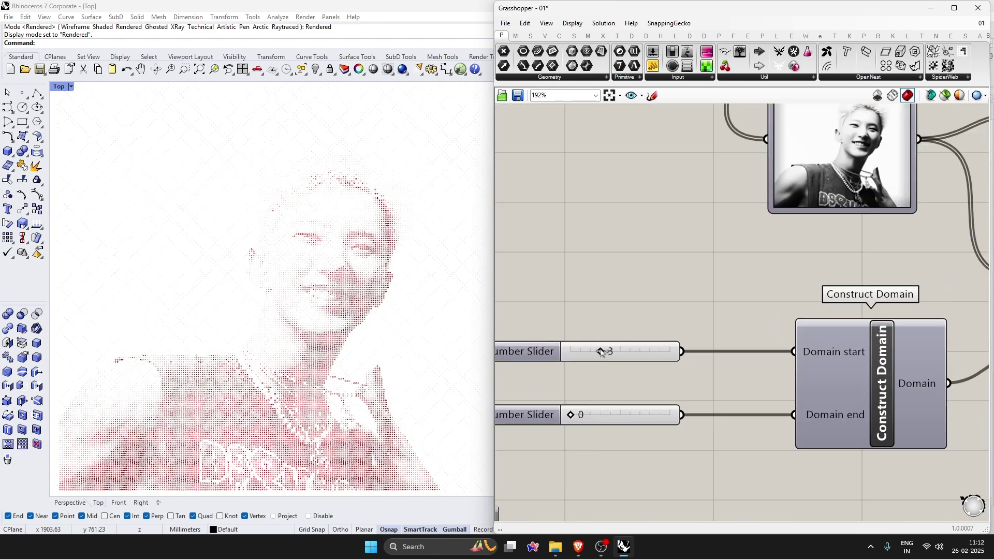
pyautogui.moveTo(599, 355); pyautogui.dragTo(611, 356)
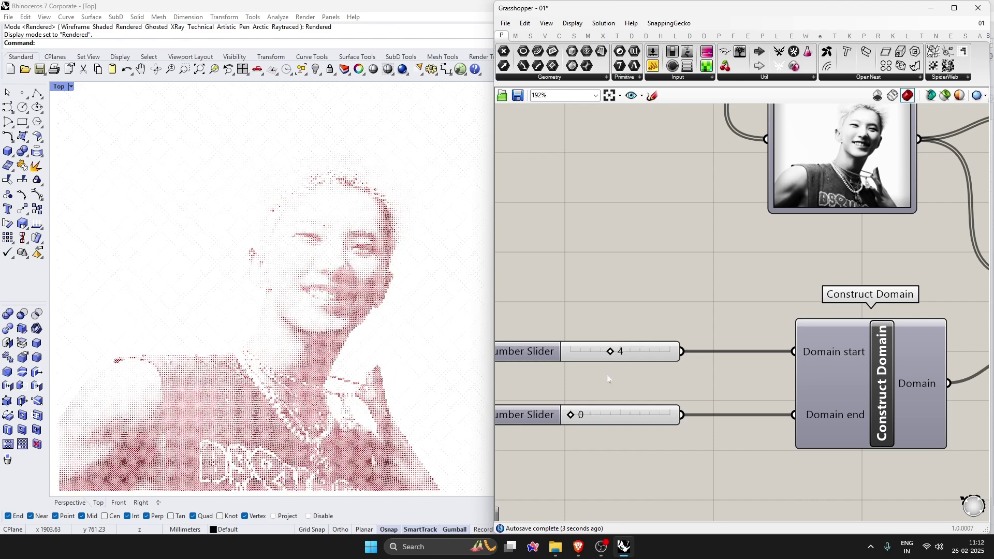
pyautogui.moveTo(611, 352)
pyautogui.mouseDown()
pyautogui.moveTo(628, 354)
pyautogui.moveTo(620, 363)
pyautogui.mouseUp()
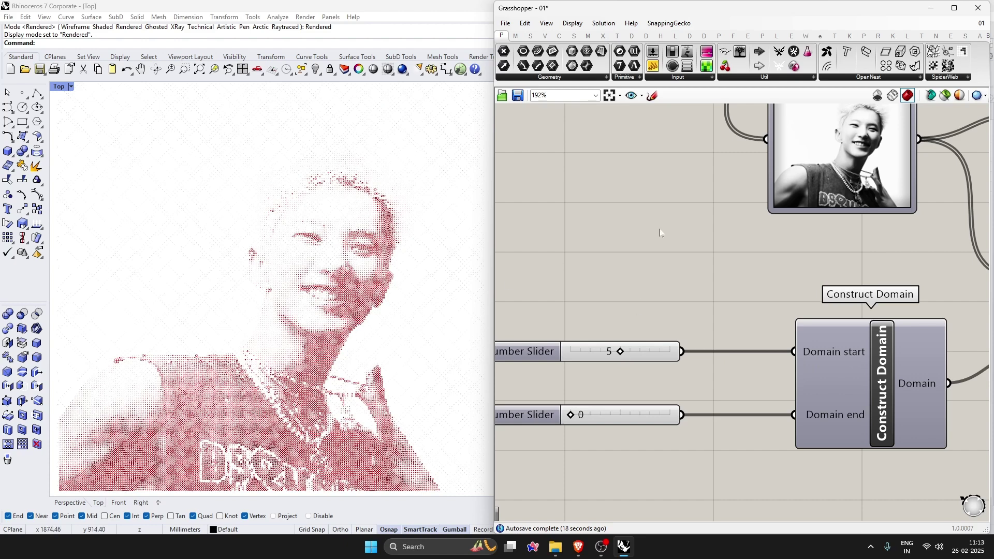
# Delete the Larger Than, both Cull Pattern components and the 0.05 slider, and save the definition
pyautogui.scroll(-8, 661, 231)
pyautogui.scroll(5, 713, 366)
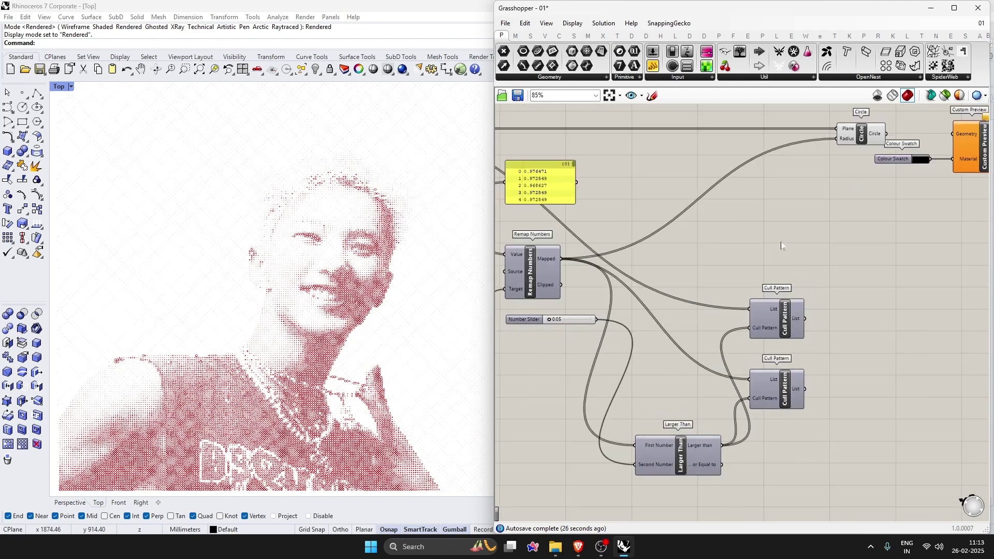
pyautogui.moveTo(812, 227); pyautogui.dragTo(713, 442)
pyautogui.press('Delete')
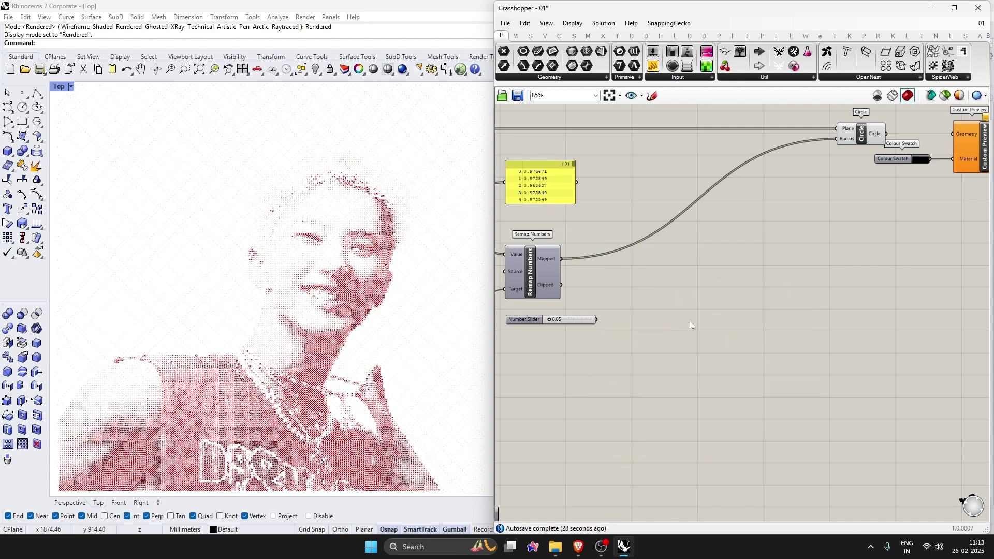
pyautogui.moveTo(612, 313); pyautogui.dragTo(573, 366)
pyautogui.press('Delete')
pyautogui.hotkey('ctrl', 's')
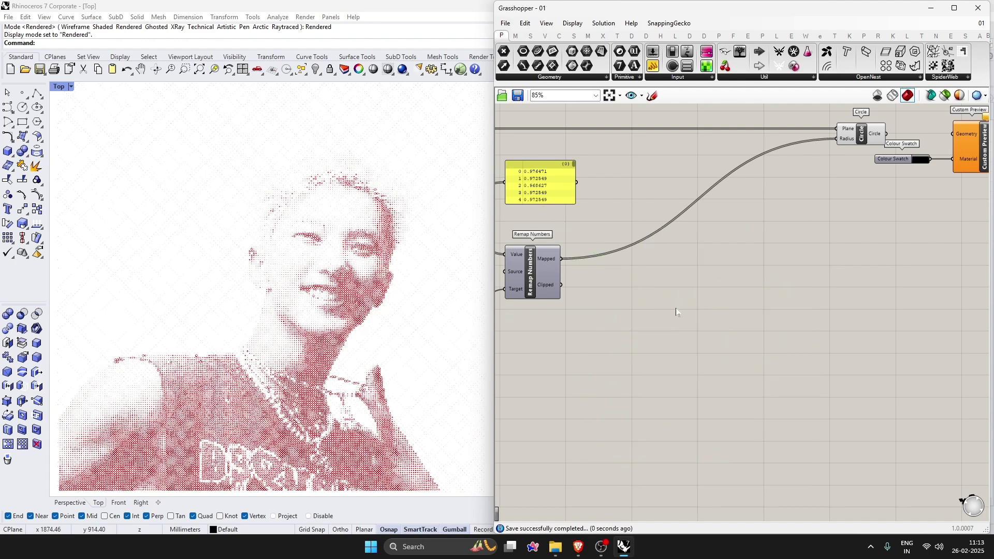
# Move the Circle component closer to Remap Numbers, leaving room before Custom Preview
pyautogui.scroll(2, 661, 224)
pyautogui.click(680, 190)
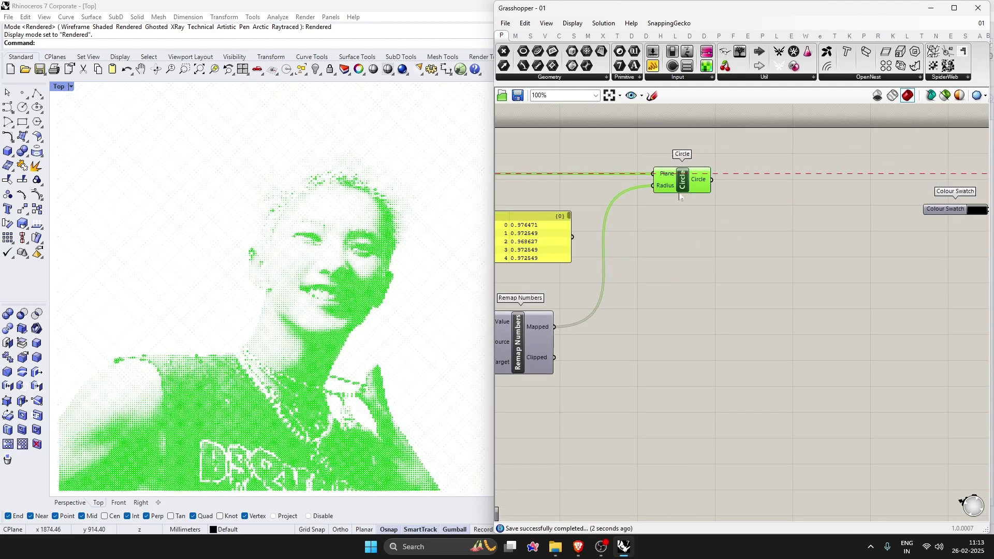
pyautogui.click(746, 291)
pyautogui.scroll(-2, 746, 291)
pyautogui.scroll(4, 644, 244)
pyautogui.click(641, 219)
pyautogui.scroll(-6, 641, 220)
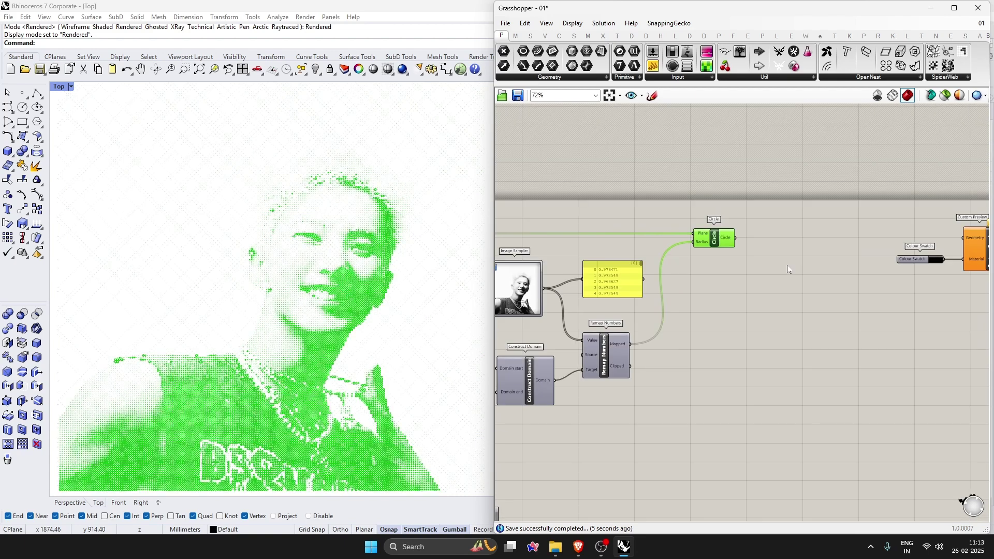
# Save the definition and inspect the list of circles at the Circle component's output
pyautogui.moveTo(750, 359); pyautogui.dragTo(497, 210)
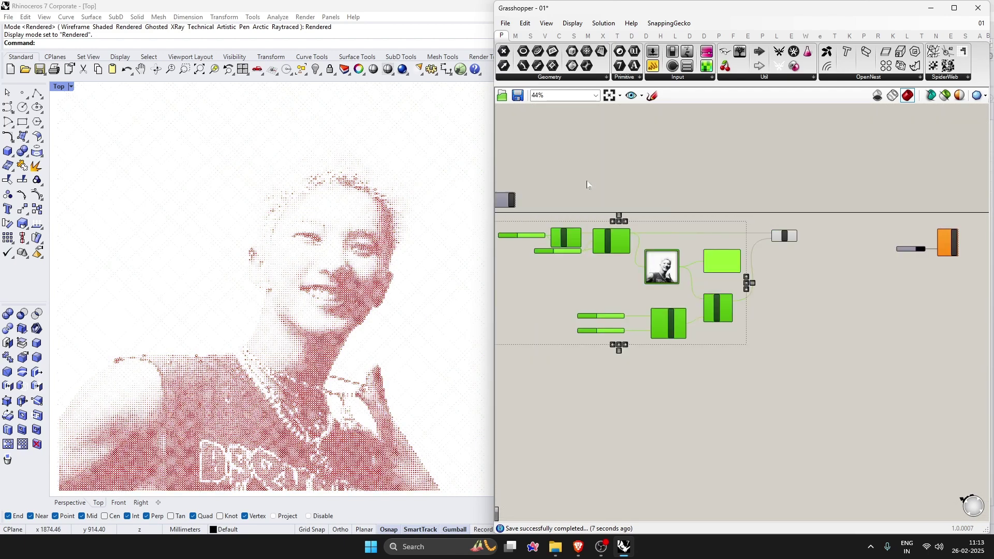
pyautogui.click(777, 217)
pyautogui.scroll(5, 785, 233)
pyautogui.click(722, 238)
pyautogui.scroll(2, 808, 221)
pyautogui.click(772, 246)
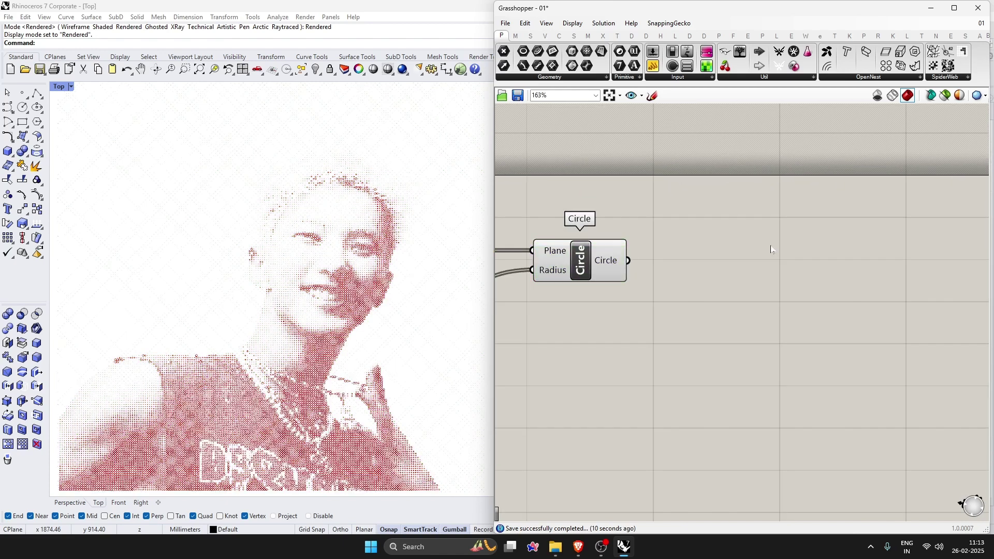
pyautogui.doubleClick(728, 263)
pyautogui.press('Escape')
pyautogui.hotkey('ctrl', 's')
pyautogui.moveTo(604, 269)
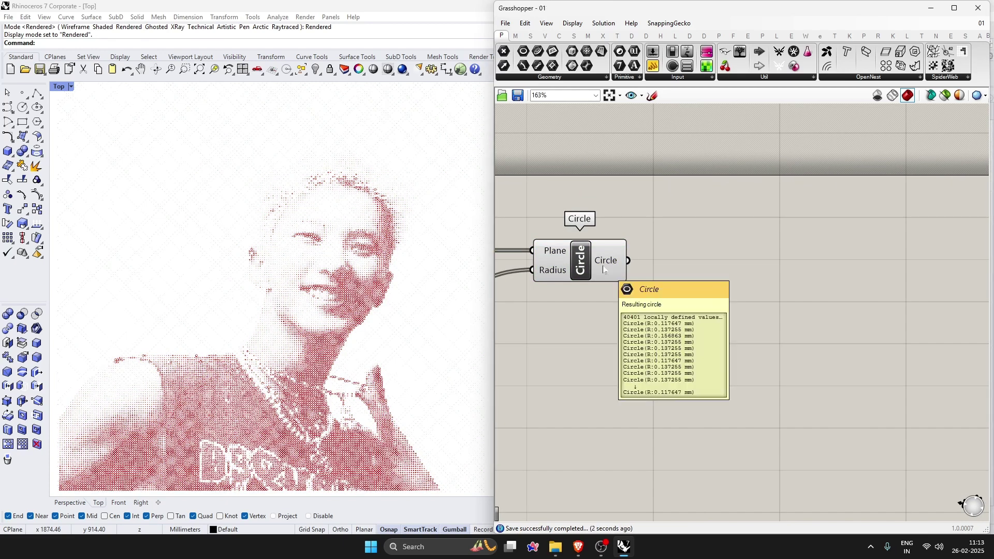
pyautogui.click(604, 269)
pyautogui.click(772, 248)
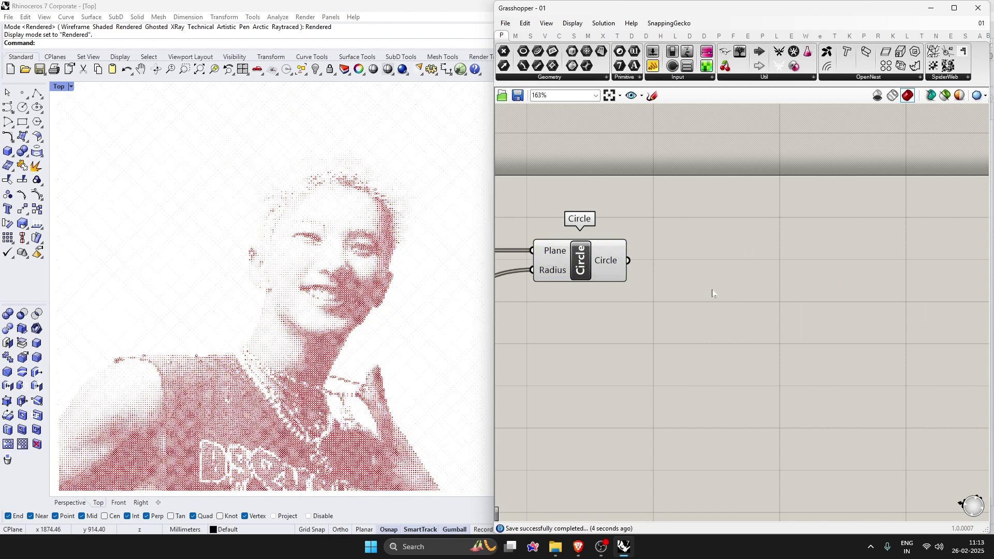
# Add a Cull Pattern component after Circle and connect Circle's output to its List input
pyautogui.doubleClick(715, 292)
pyautogui.write('Cull')
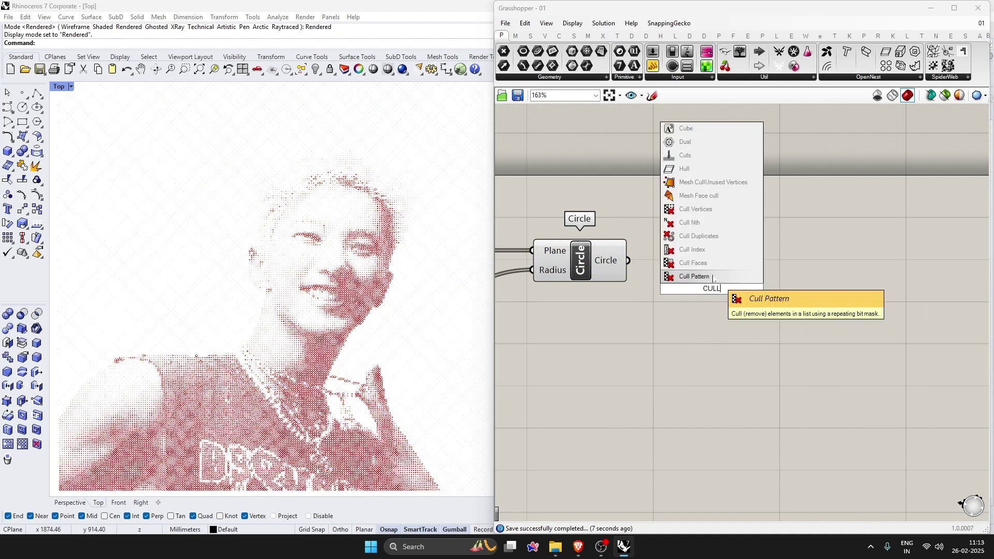
pyautogui.click(713, 276)
pyautogui.moveTo(629, 261); pyautogui.dragTo(802, 283)
pyautogui.click(710, 332)
# Add a Larger Than component, feed Remap Numbers' Mapped output into its First Number, and place it below Circle
pyautogui.doubleClick(664, 356)
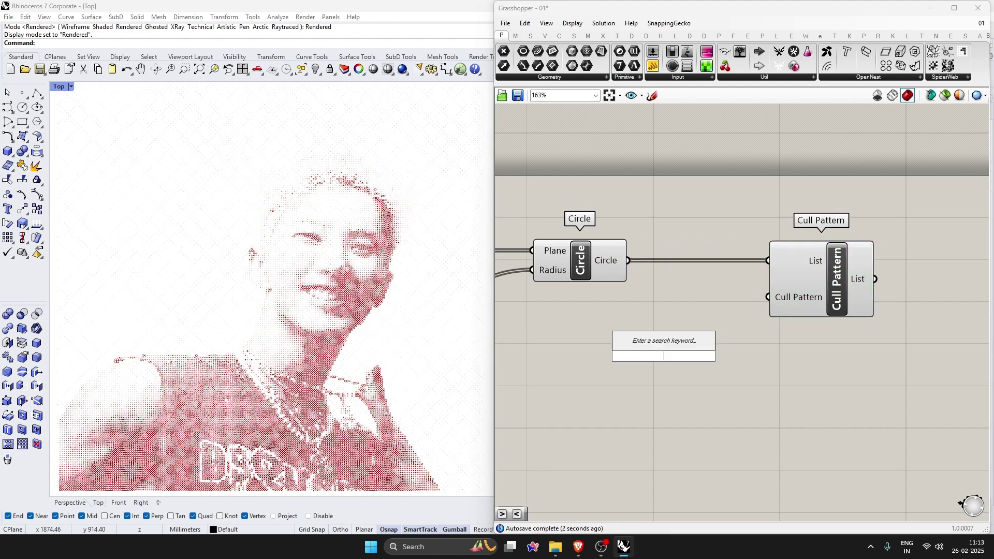
pyautogui.write('larger')
pyautogui.press('Return')
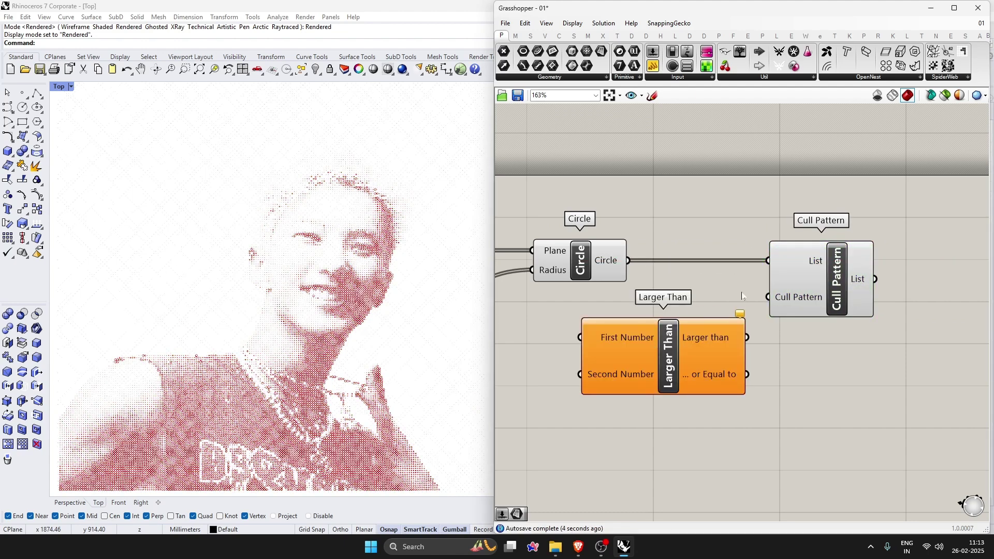
pyautogui.scroll(-3, 705, 281)
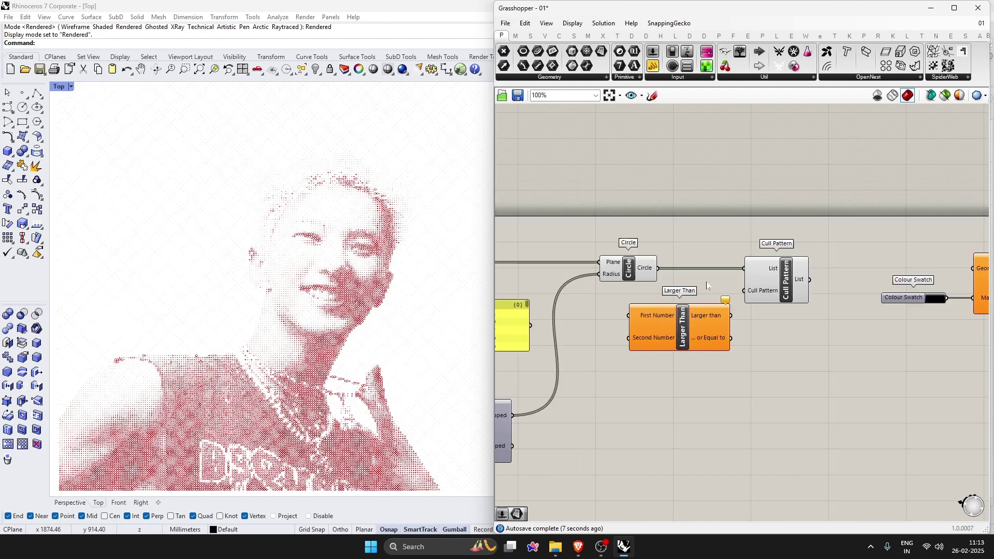
pyautogui.moveTo(513, 415); pyautogui.dragTo(630, 316)
pyautogui.moveTo(690, 338); pyautogui.dragTo(693, 434)
pyautogui.scroll(1, 746, 362)
pyautogui.moveTo(746, 363); pyautogui.dragTo(744, 355)
pyautogui.click(649, 409)
pyautogui.scroll(-1, 648, 409)
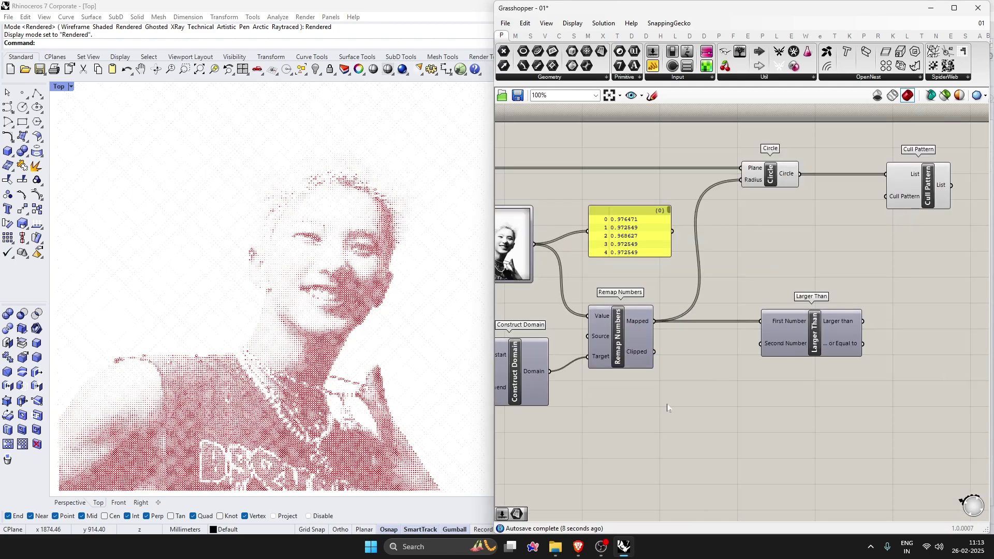
pyautogui.doubleClick(667, 408)
pyautogui.write('20')
pyautogui.press('Return')
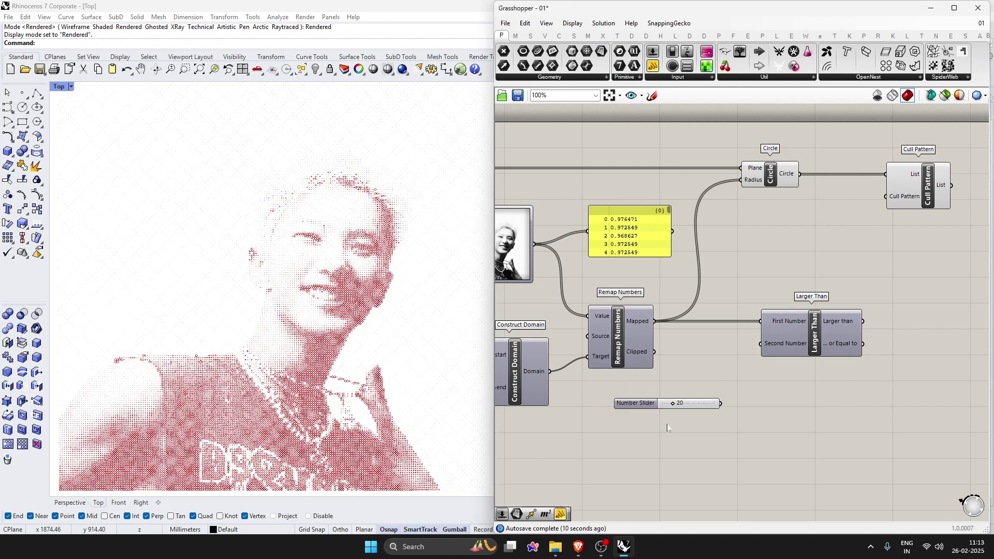
# Add a number slider of 2.50 below Remap Numbers and connect it to Larger Than's Second Number
pyautogui.doubleClick(696, 406)
pyautogui.write('2')
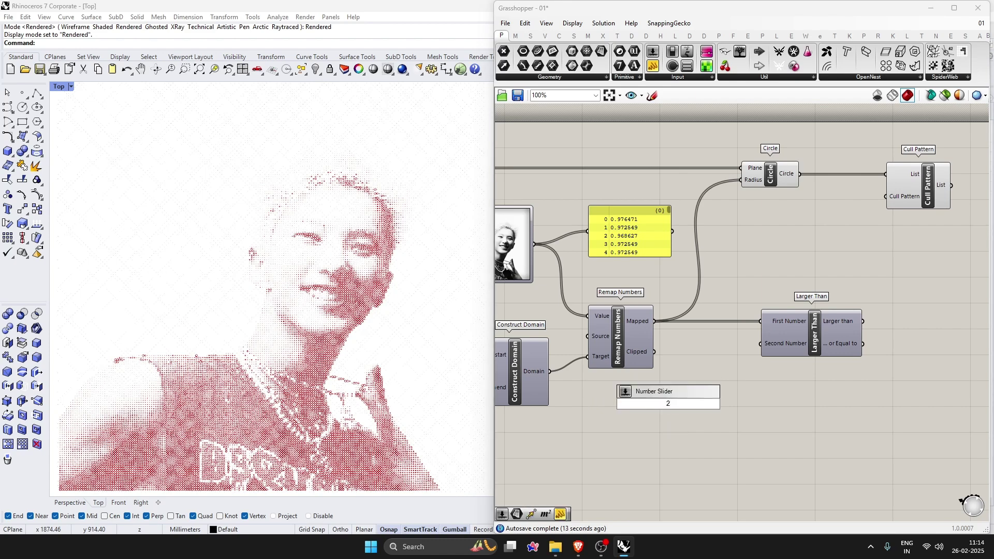
pyautogui.write('.50')
pyautogui.press('Return')
pyautogui.moveTo(723, 404); pyautogui.dragTo(762, 343)
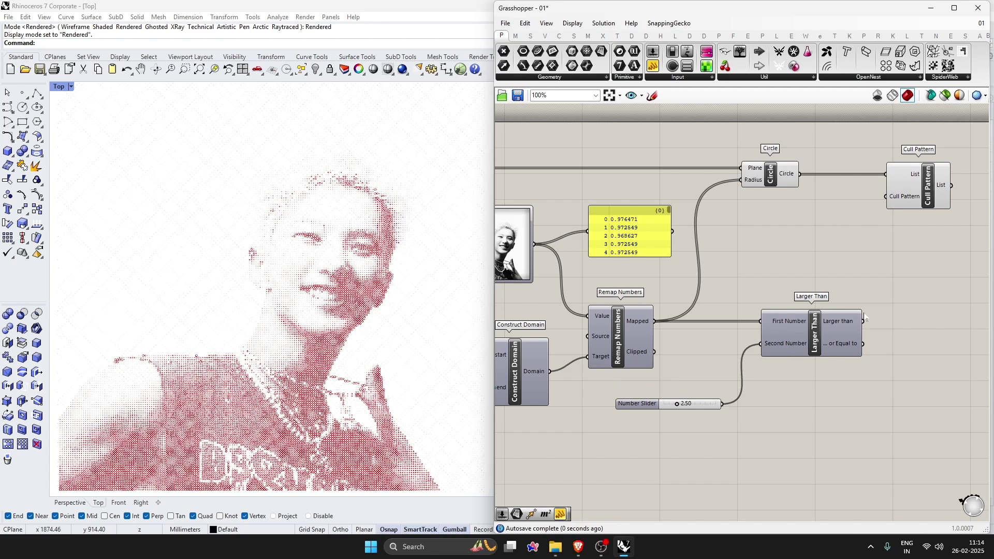
# Connect Larger Than's Larger than output to the Cull Pattern input and turn off the Circle component's preview
pyautogui.moveTo(841, 321)
pyautogui.moveTo(863, 321); pyautogui.dragTo(885, 199)
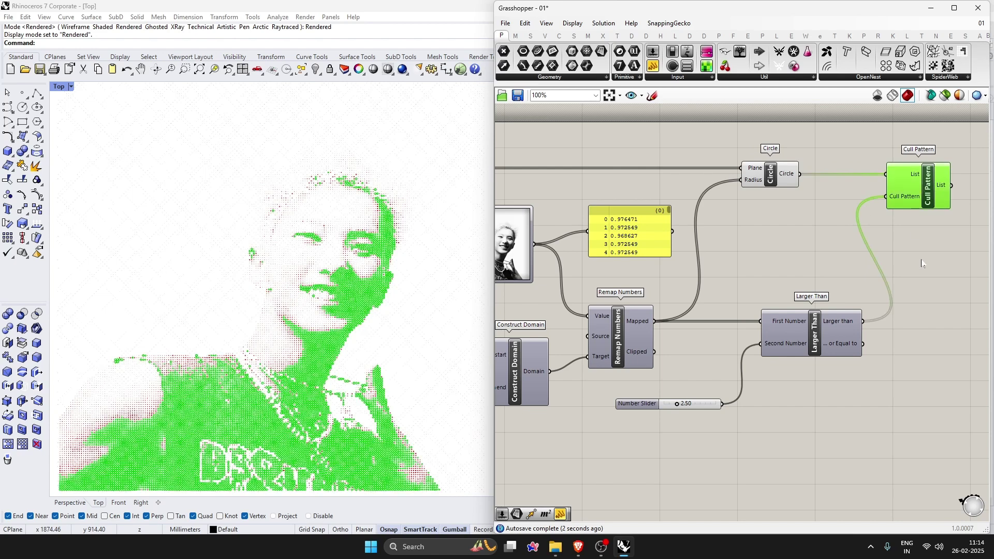
pyautogui.click(777, 173)
pyautogui.middleClick(783, 170)
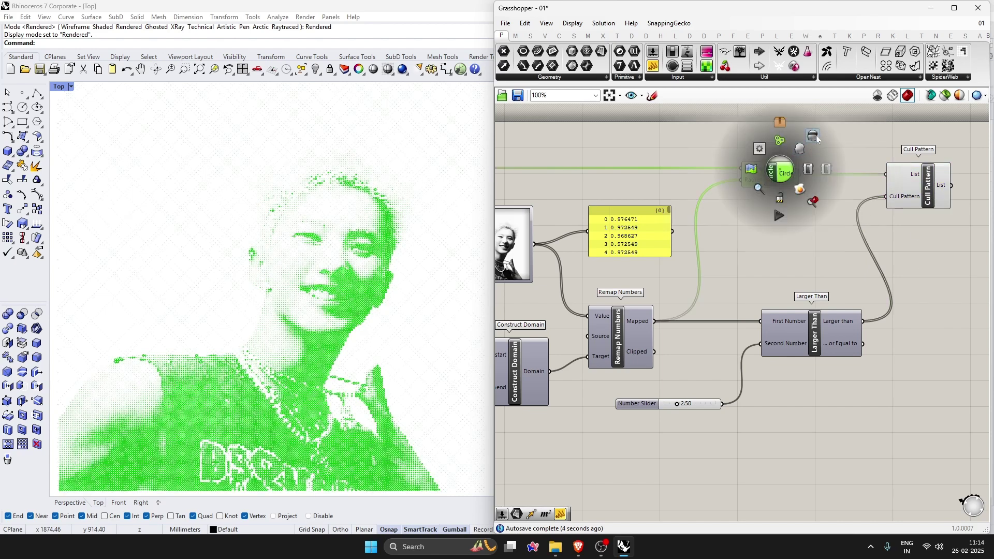
pyautogui.click(816, 136)
pyautogui.click(853, 274)
pyautogui.click(939, 194)
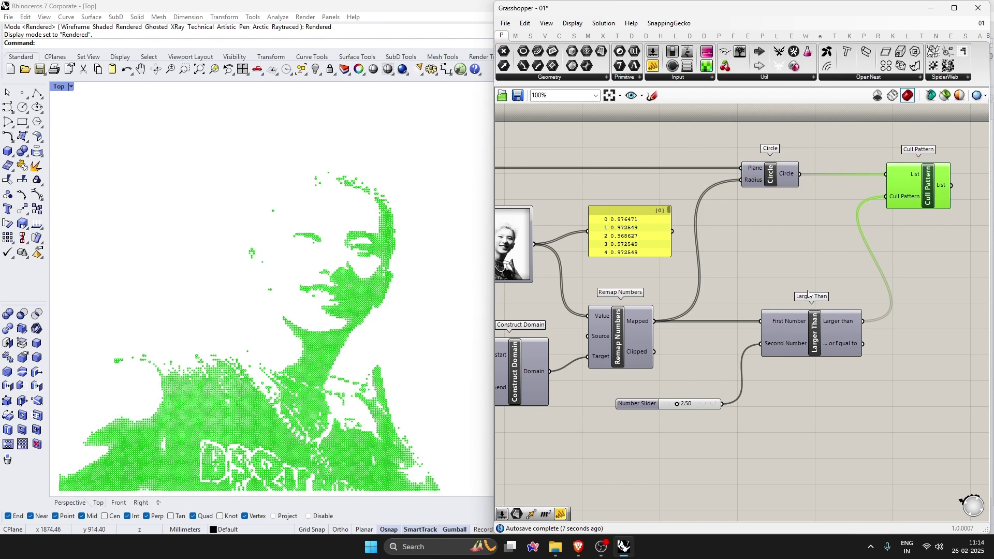
# Tune the slider feeding Larger Than's Second Number down to 0.76
pyautogui.scroll(5, 670, 418)
pyautogui.moveTo(675, 397); pyautogui.dragTo(628, 394)
pyautogui.click(642, 421)
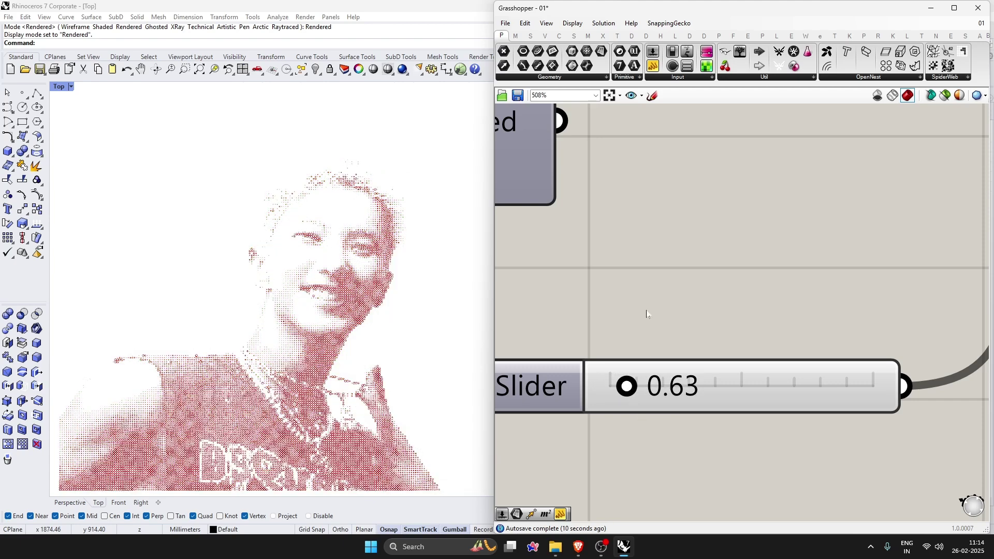
pyautogui.scroll(-6, 647, 314)
pyautogui.scroll(3, 839, 184)
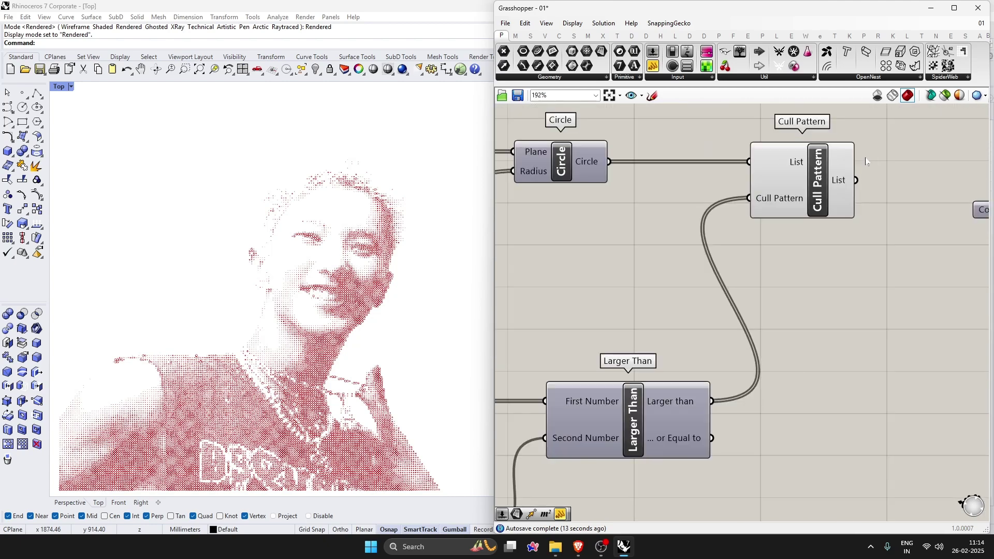
pyautogui.moveTo(839, 185)
pyautogui.scroll(-4, 839, 185)
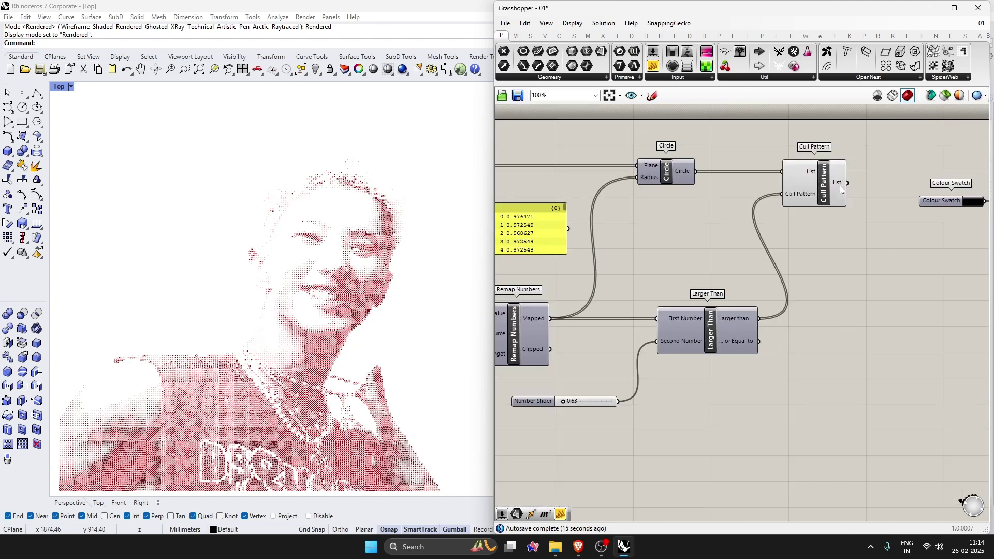
pyautogui.scroll(8, 696, 293)
pyautogui.moveTo(696, 293); pyautogui.dragTo(698, 294)
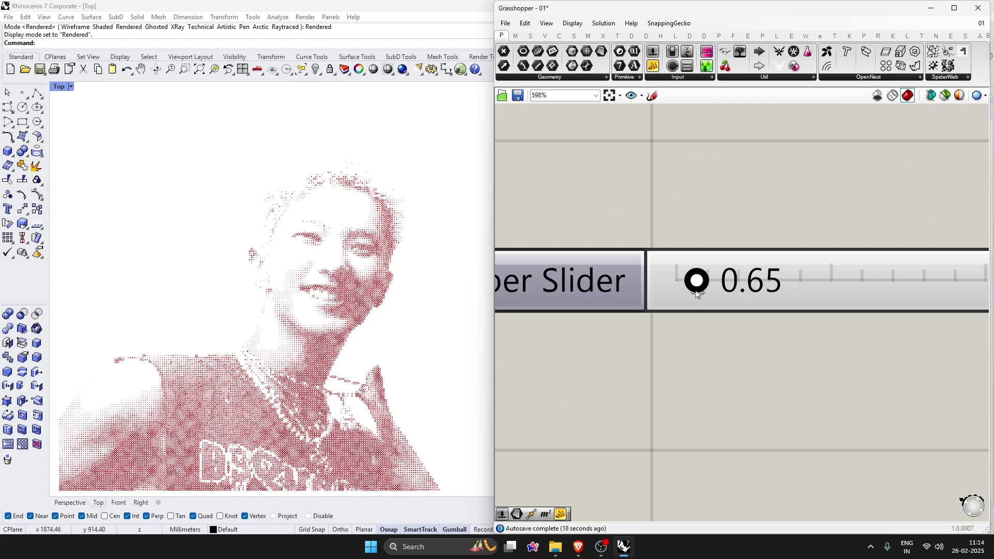
pyautogui.scroll(-9, 623, 334)
pyautogui.scroll(10, 640, 322)
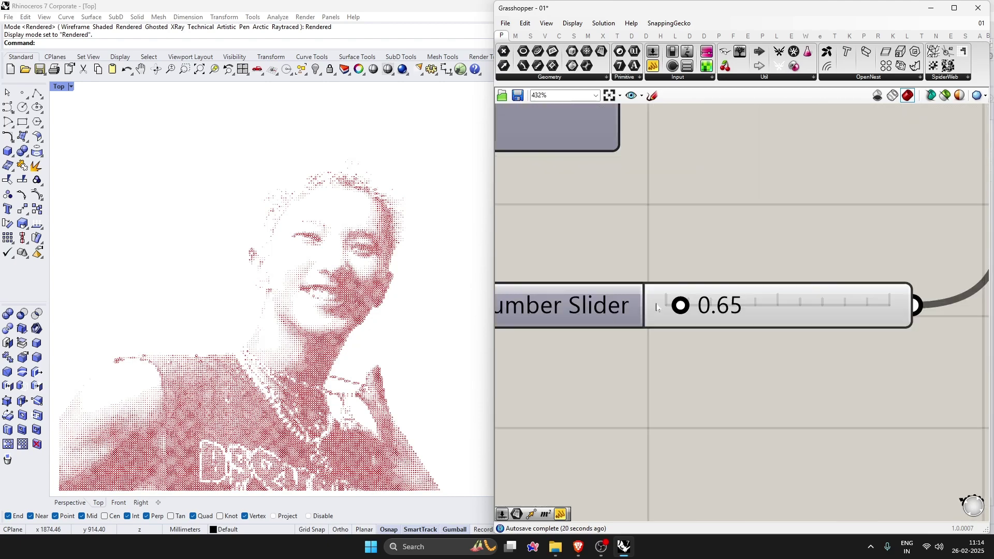
pyautogui.moveTo(686, 311); pyautogui.dragTo(694, 319)
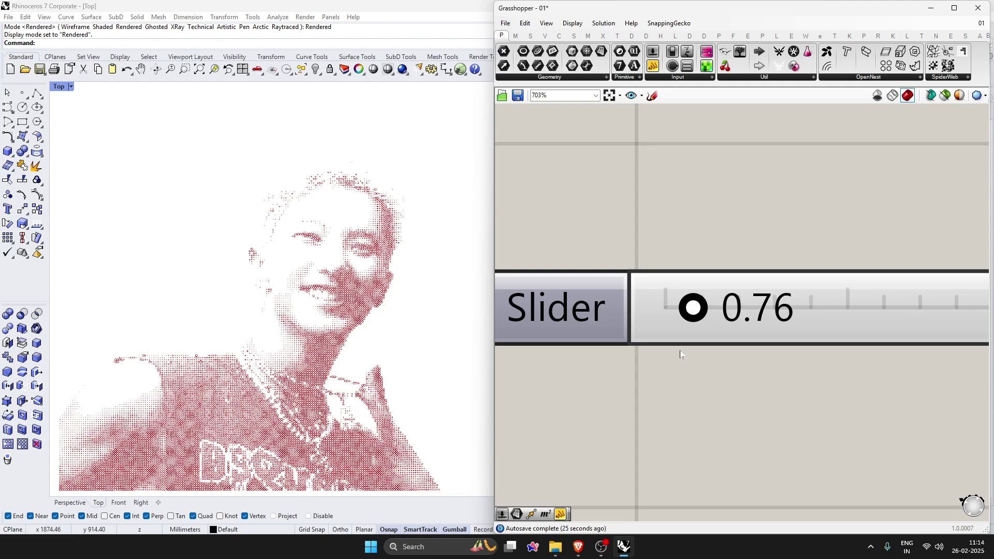
# Inspect the culled list of circles at Cull Pattern's output
pyautogui.scroll(-11, 640, 322)
pyautogui.scroll(5, 781, 210)
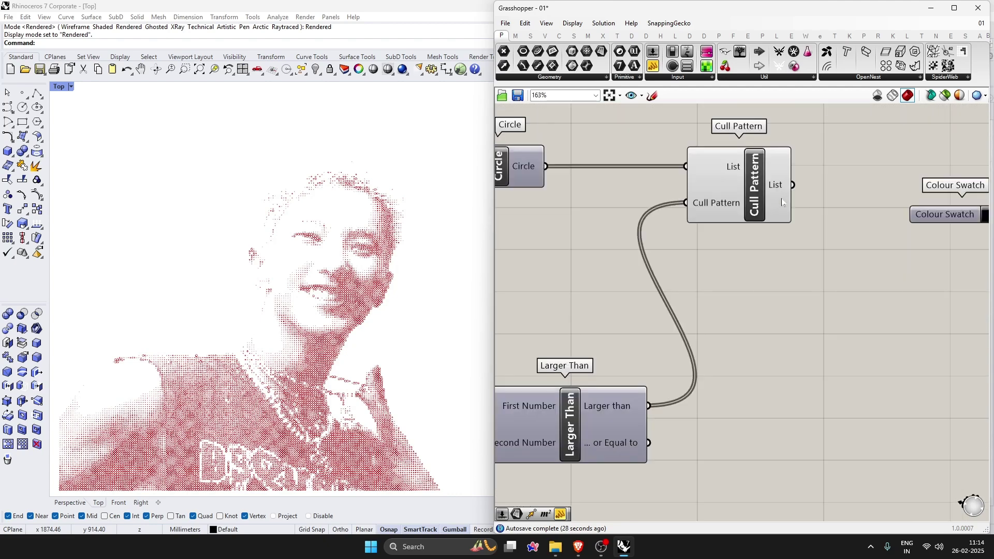
pyautogui.click(772, 188)
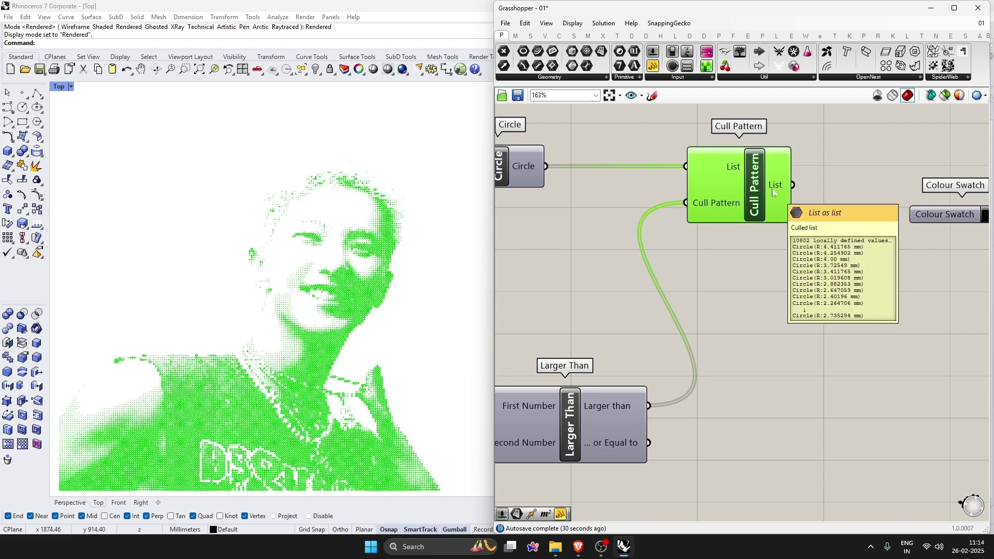
pyautogui.click(738, 314)
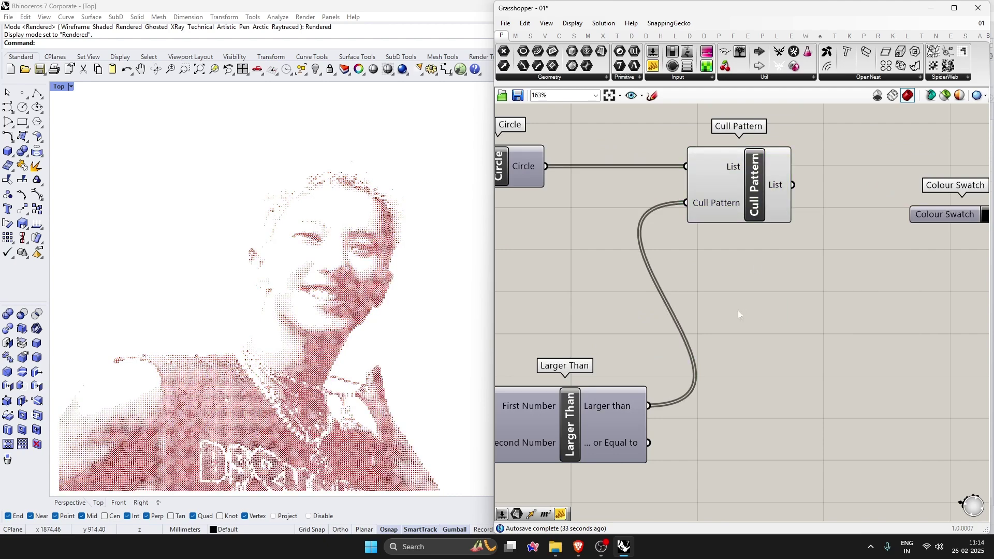
pyautogui.scroll(-3, 695, 298)
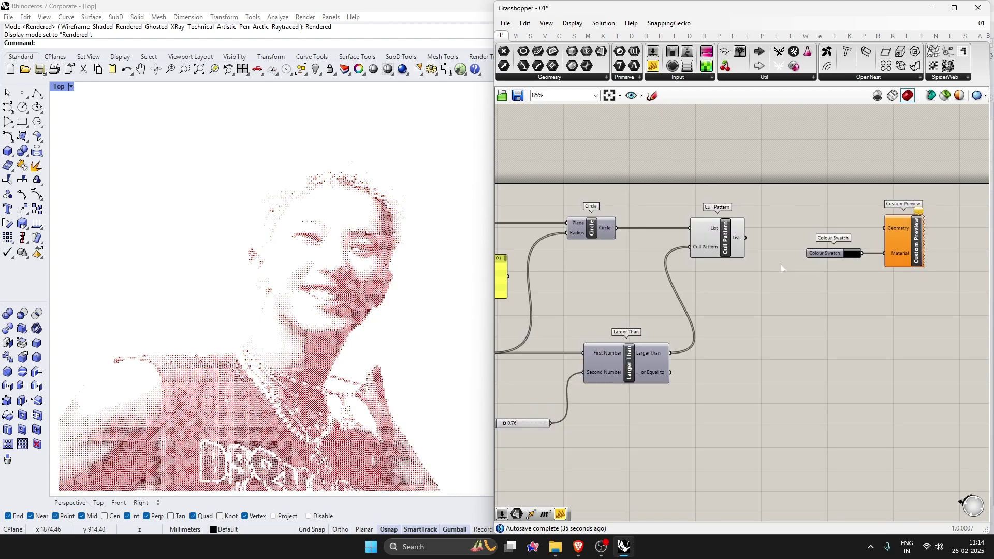
pyautogui.scroll(2, 782, 268)
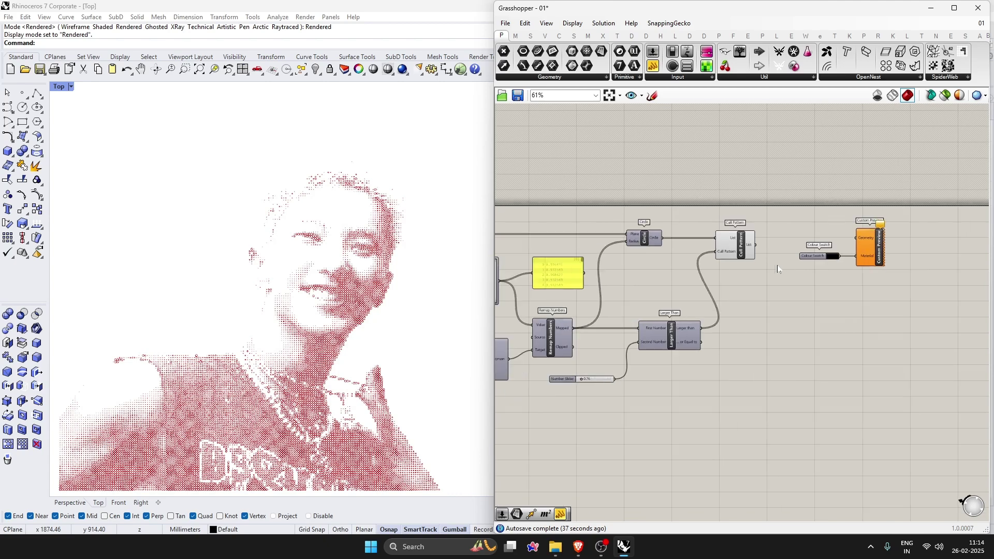
pyautogui.click(731, 236)
pyautogui.doubleClick(731, 282)
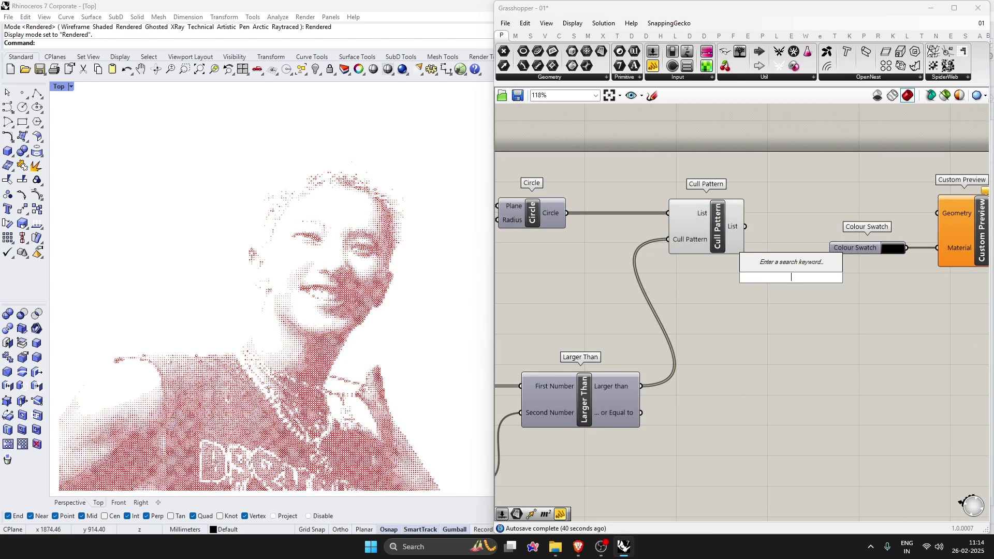
pyautogui.write('Clrc')
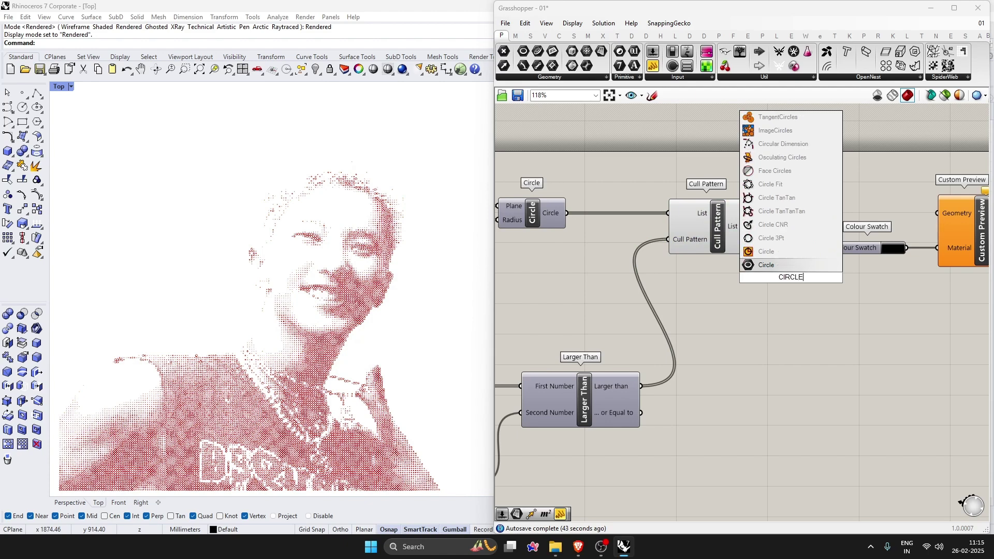
pyautogui.click(772, 319)
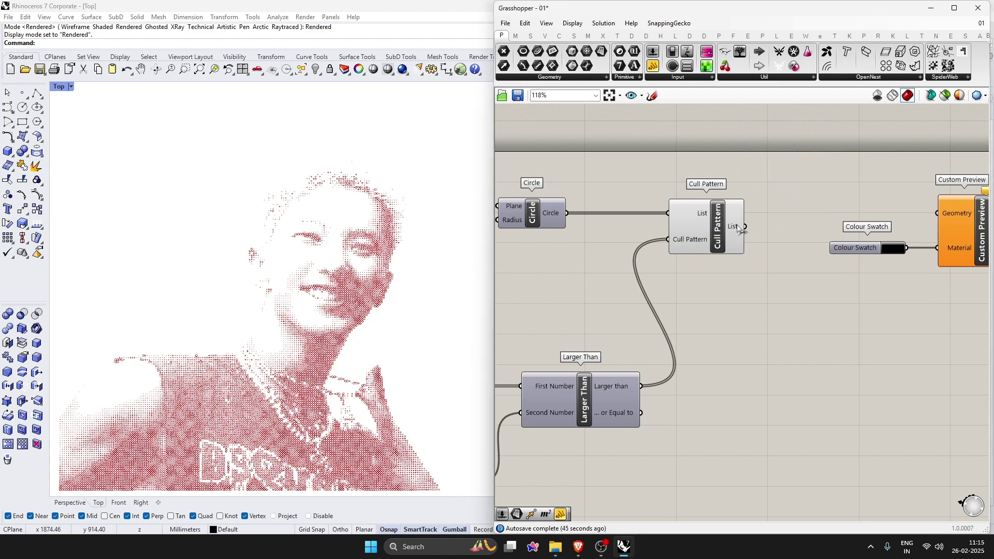
# Add a Surface parameter to the canvas beside Cull Pattern and save the definition
pyautogui.doubleClick(804, 282)
pyautogui.write('SURFACE')
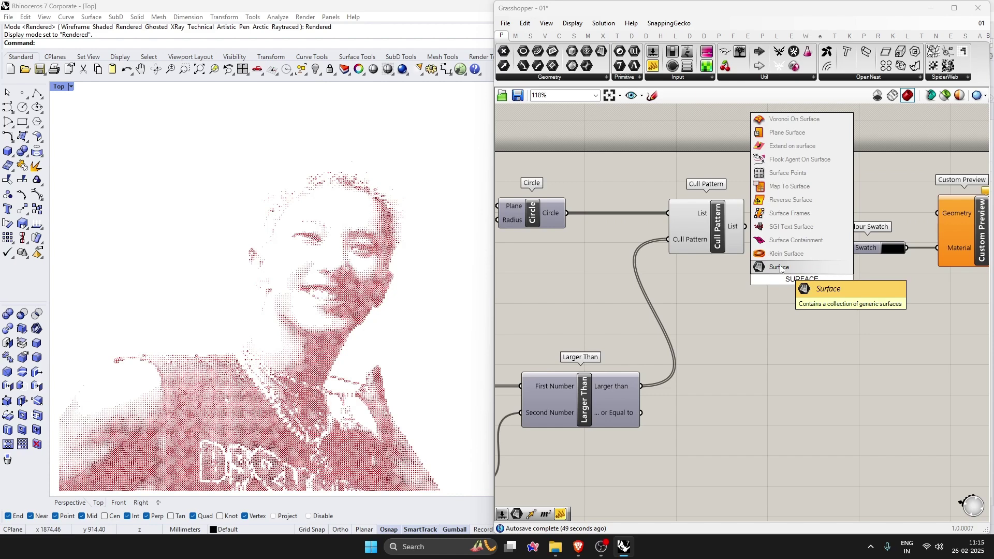
pyautogui.click(781, 268)
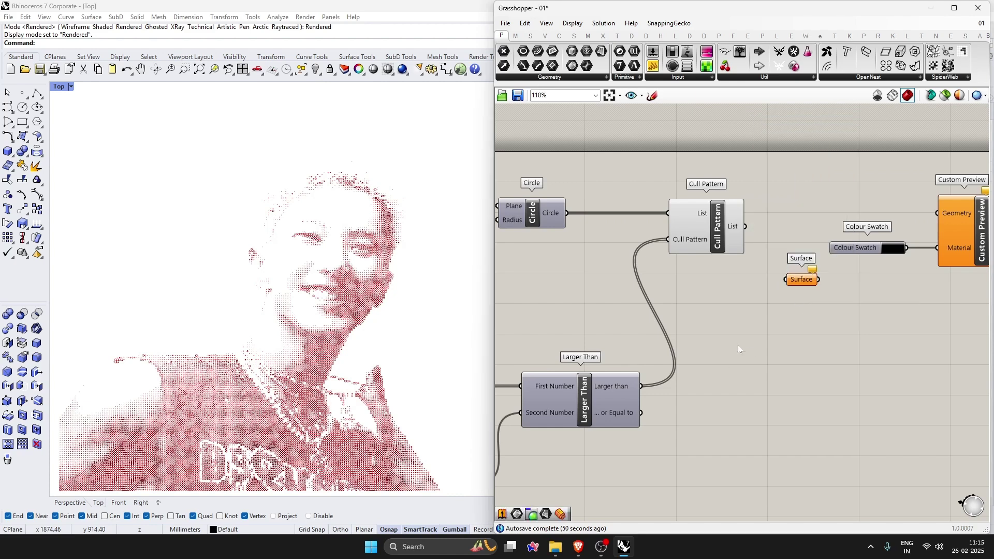
pyautogui.hotkey('ctrl', 's')
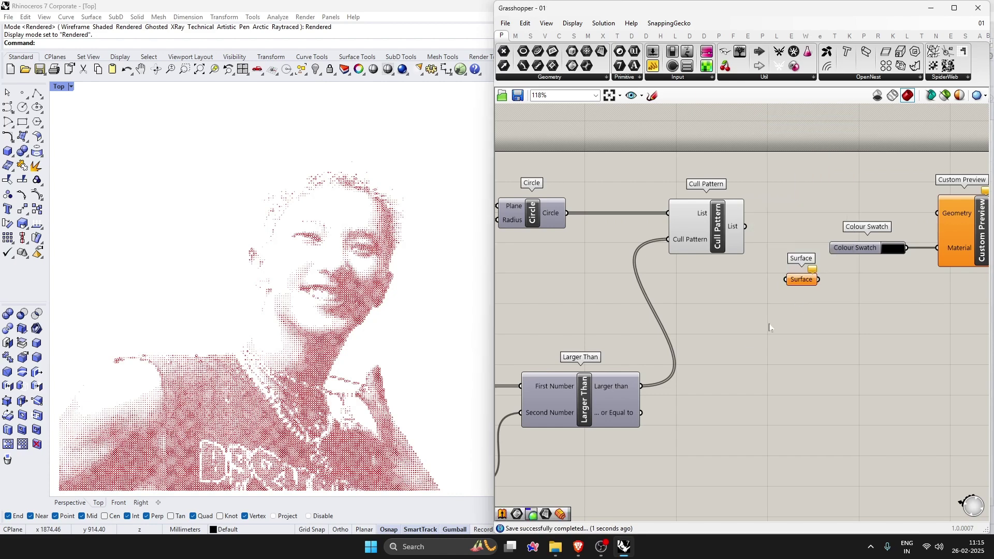
# Connect Cull Pattern's List output to the Surface parameter, align the parameter with that output and check the filled circles
pyautogui.moveTo(745, 226); pyautogui.dragTo(780, 279)
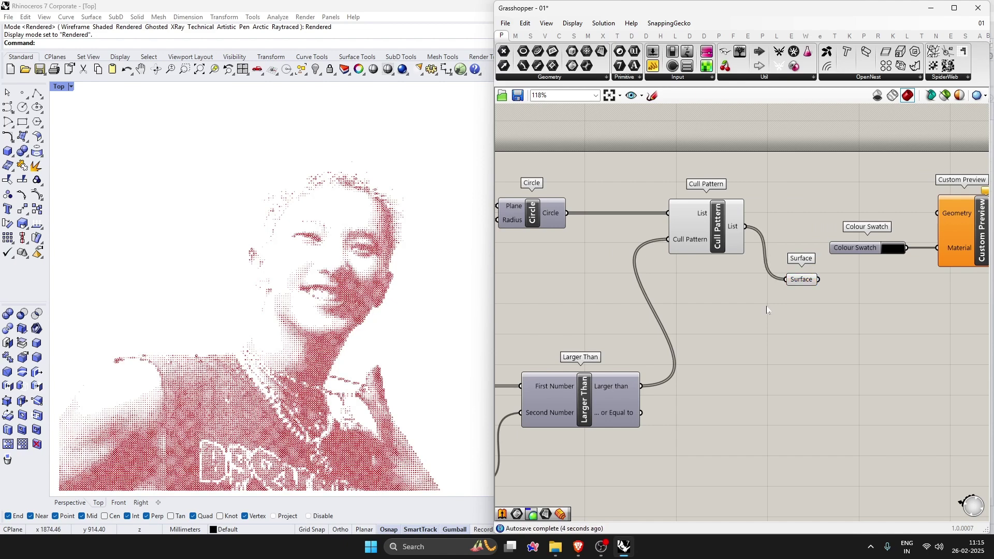
pyautogui.moveTo(804, 281); pyautogui.dragTo(792, 229)
pyautogui.click(804, 283)
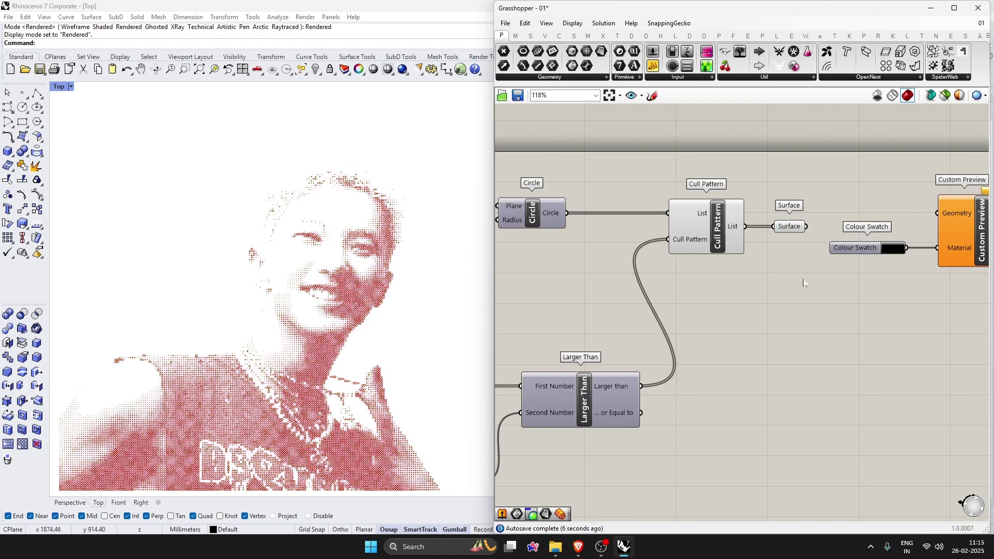
pyautogui.scroll(5, 382, 261)
pyautogui.scroll(-3, 382, 260)
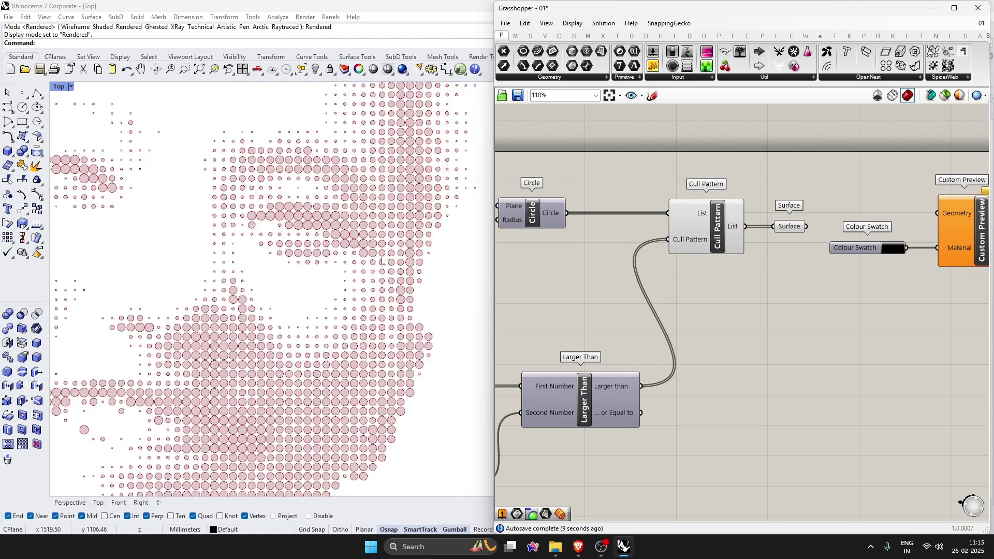
pyautogui.scroll(-4, 382, 261)
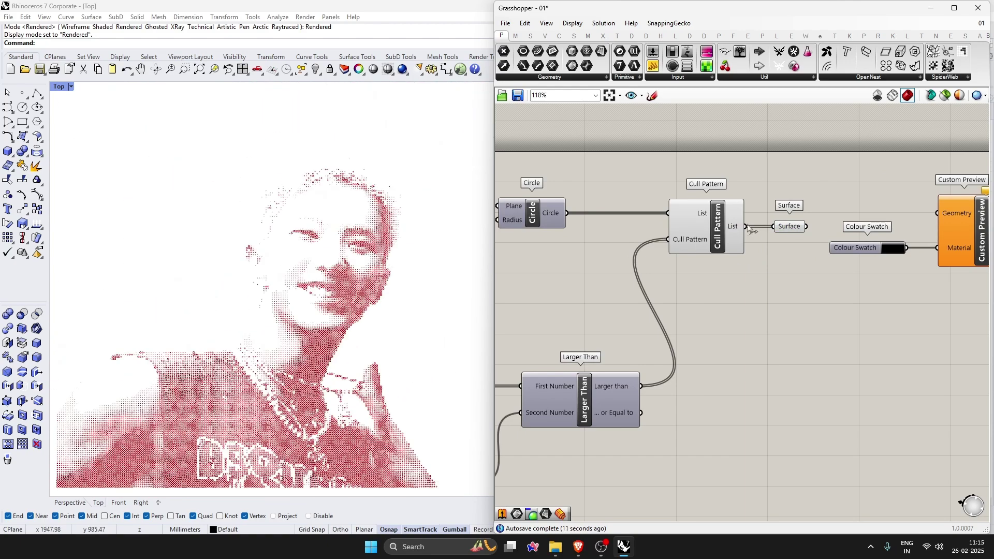
# Connect the Surface output to Custom Preview's Geometry input and turn off the previews of Cull Pattern and Surface
pyautogui.moveTo(807, 227); pyautogui.dragTo(937, 213)
pyautogui.moveTo(825, 292); pyautogui.dragTo(661, 198)
pyautogui.press('space')
pyautogui.click(735, 188)
pyautogui.click(793, 166)
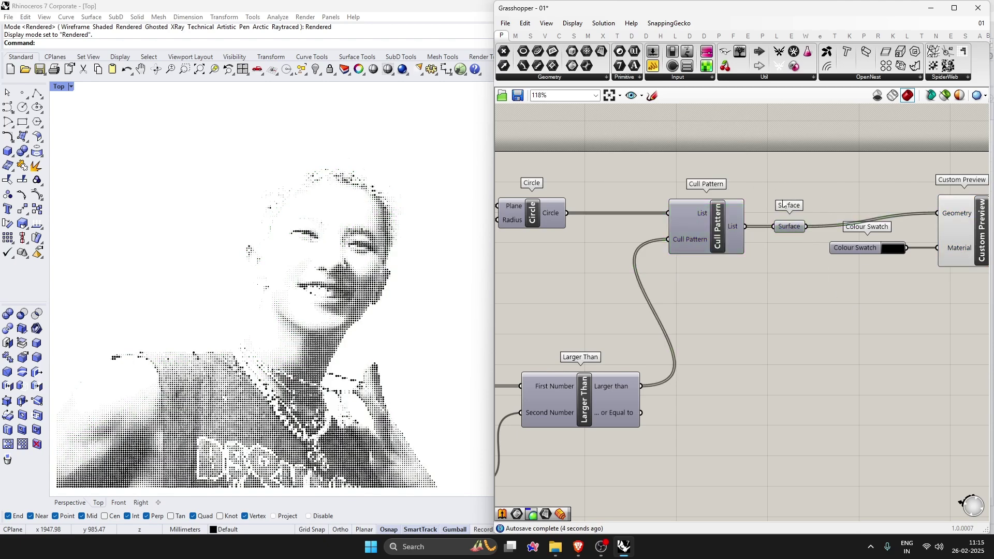
# Switch the Surface parameter's preview on and off again to compare it with the black custom preview
pyautogui.scroll(-3, 784, 204)
pyautogui.scroll(4, 787, 223)
pyautogui.click(789, 226)
pyautogui.press('space')
pyautogui.click(807, 208)
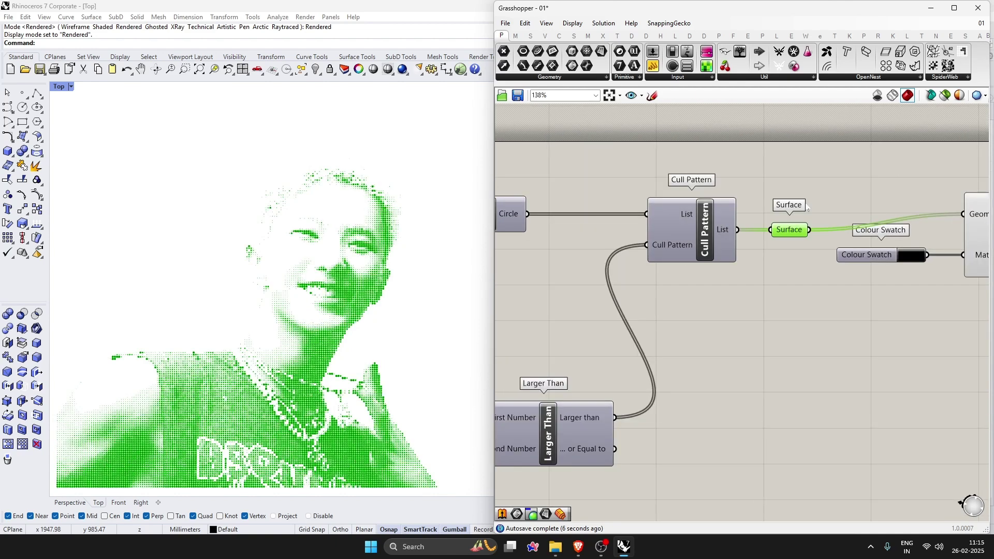
pyautogui.click(757, 342)
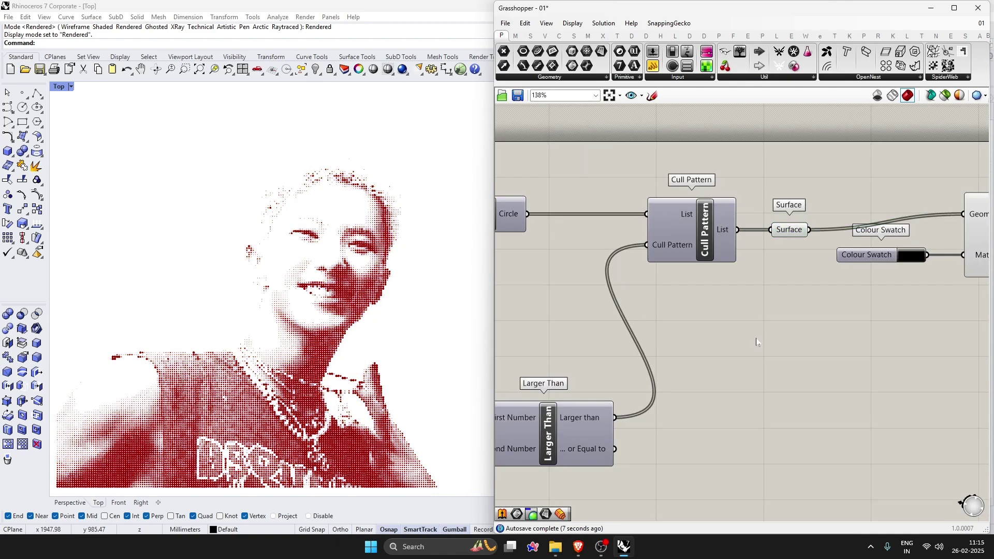
pyautogui.click(803, 233)
pyautogui.press('space')
pyautogui.click(828, 205)
pyautogui.click(858, 184)
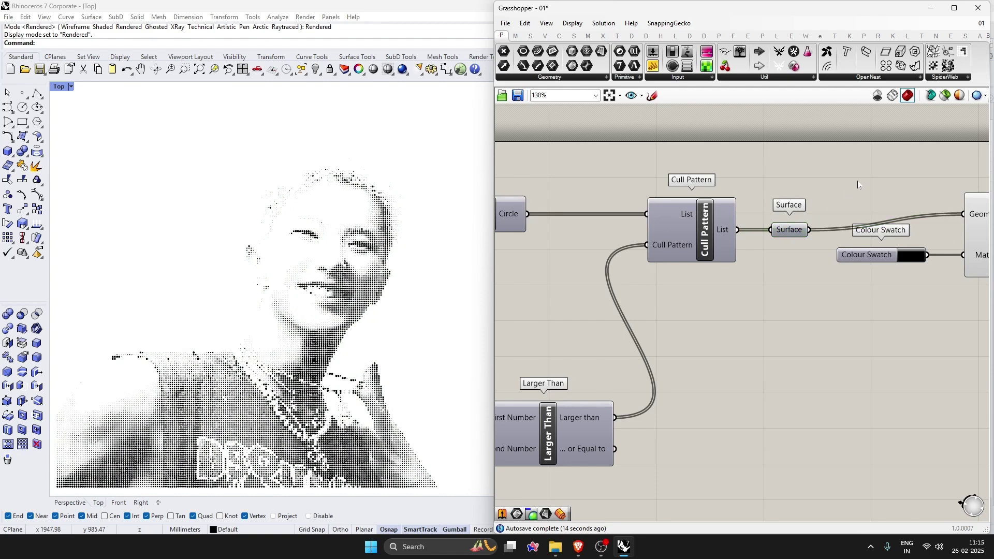
# Set the number slider feeding Larger Than's Second Number to 0.70
pyautogui.scroll(-3, 810, 315)
pyautogui.scroll(10, 571, 368)
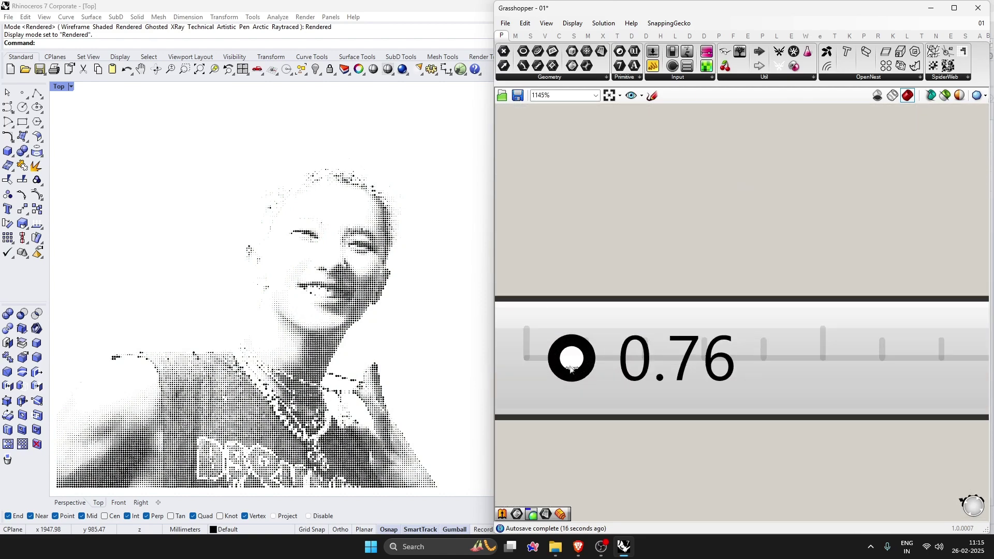
pyautogui.doubleClick(572, 368)
pyautogui.write('.7')
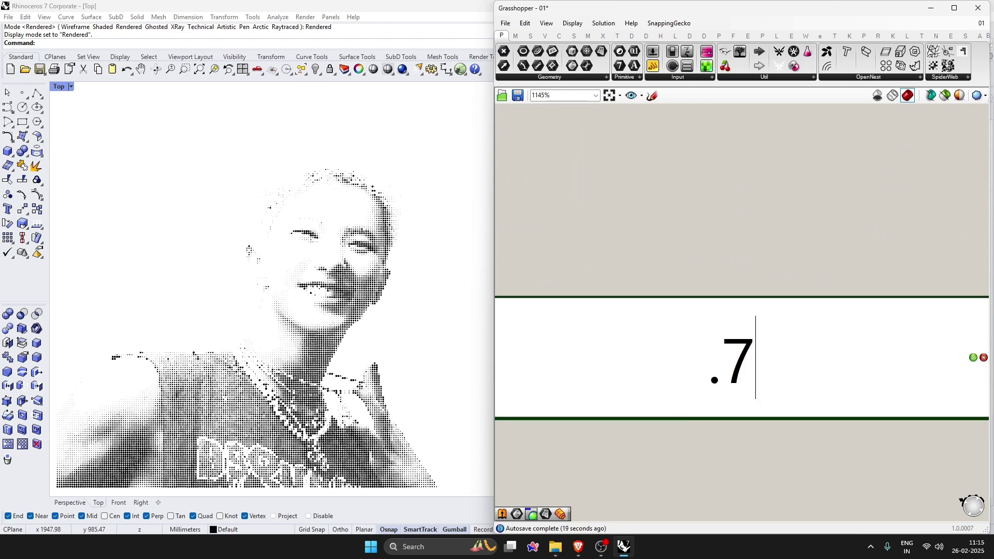
pyautogui.press('Return')
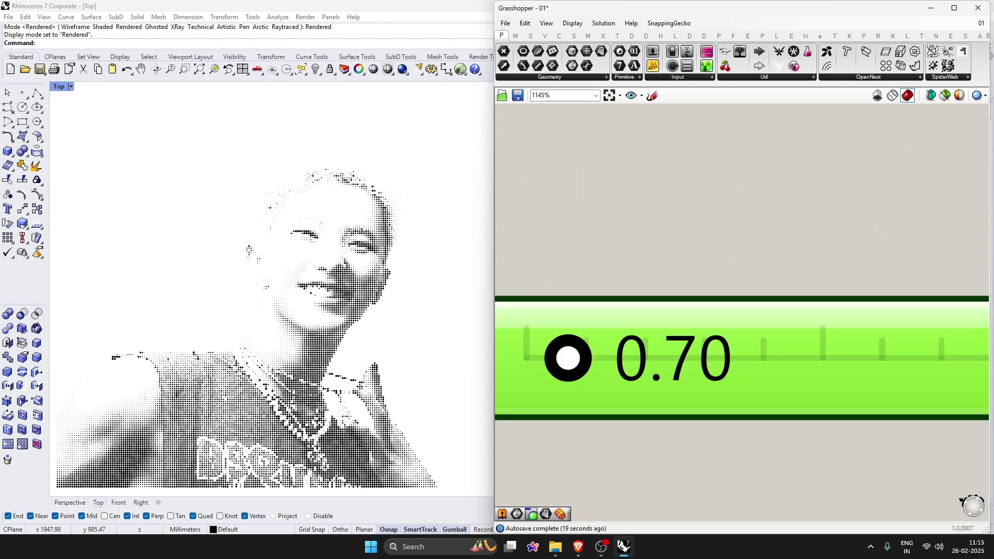
pyautogui.click(721, 204)
pyautogui.scroll(-4, 627, 391)
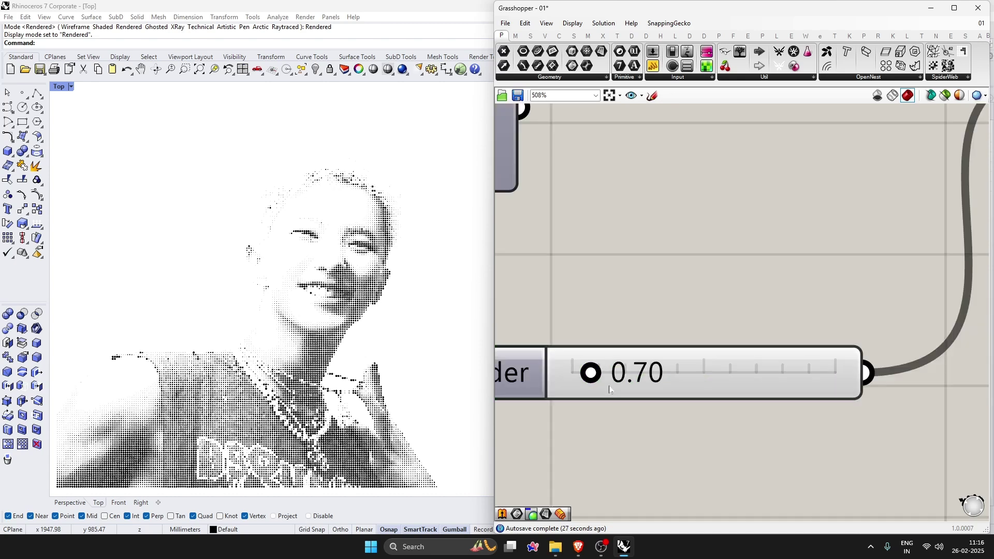
# Set the number slider feeding Larger Than's Second Number to 0.65 and save the definition
pyautogui.doubleClick(627, 391)
pyautogui.write('.65')
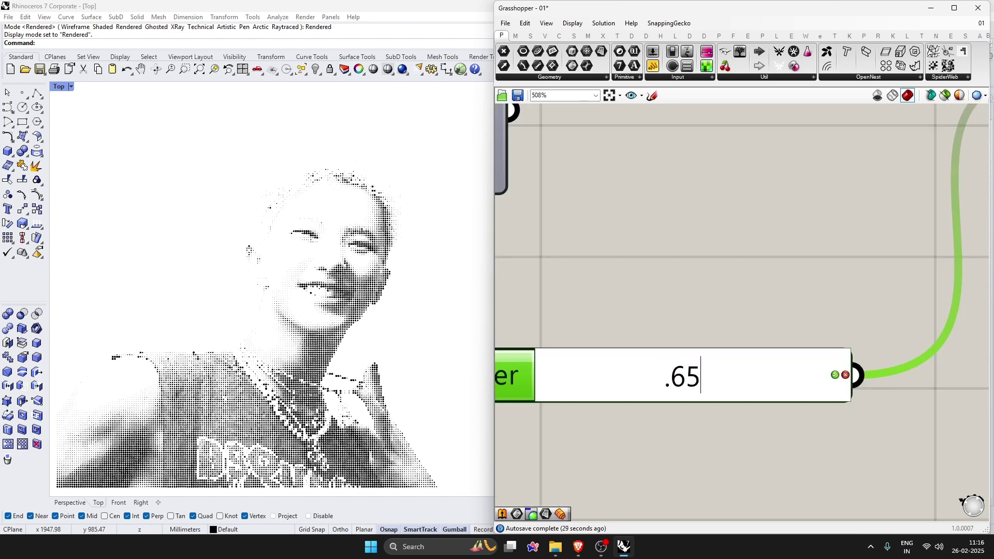
pyautogui.press('Return')
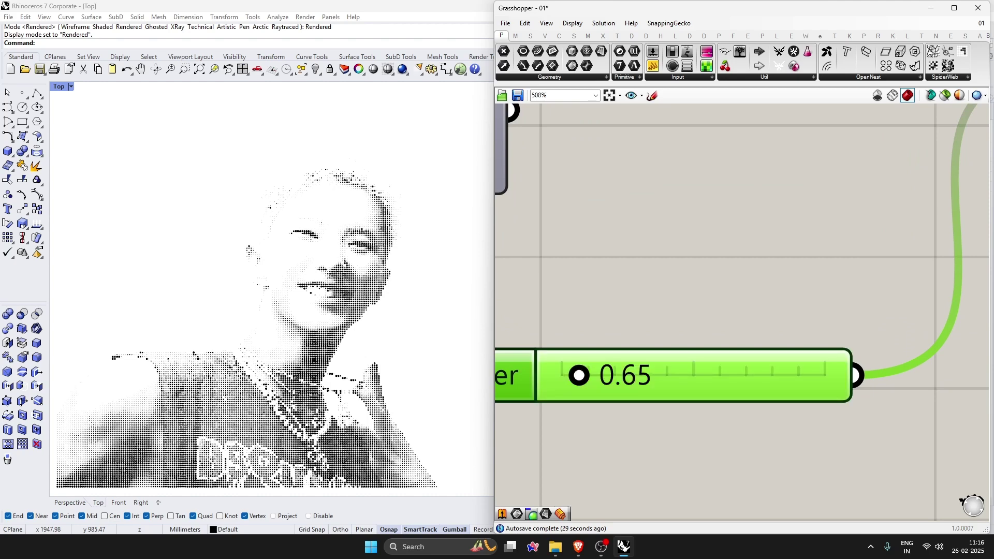
pyautogui.click(680, 309)
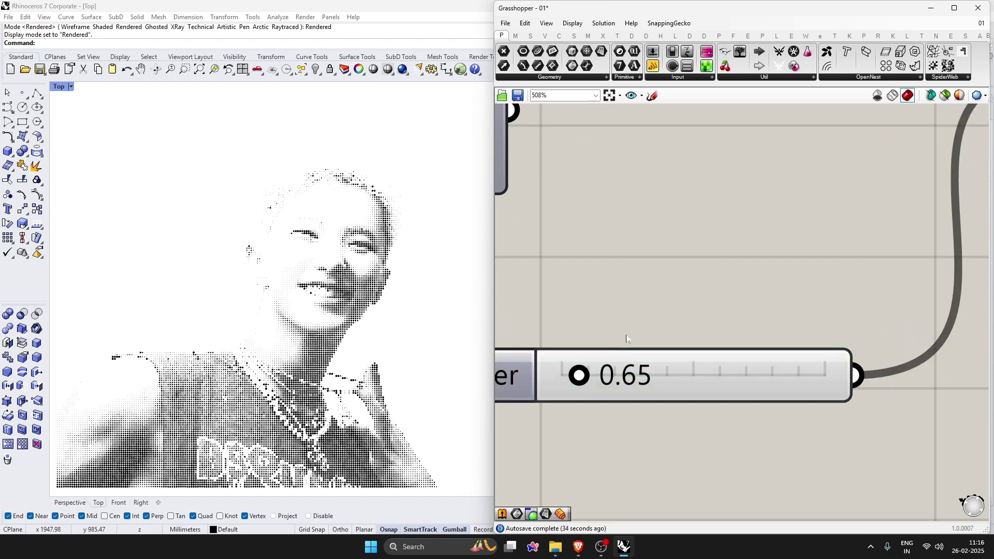
pyautogui.scroll(-10, 627, 339)
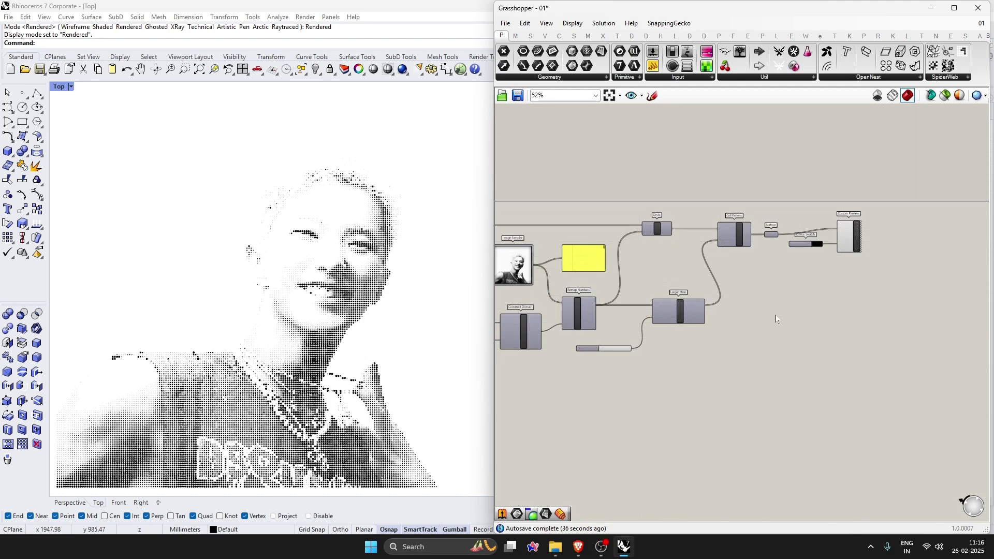
pyautogui.hotkey('ctrl', 's')
# Tidy the end of the definition by placing Custom Preview in line with Surface and Colour Swatch below Surface
pyautogui.scroll(5, 844, 220)
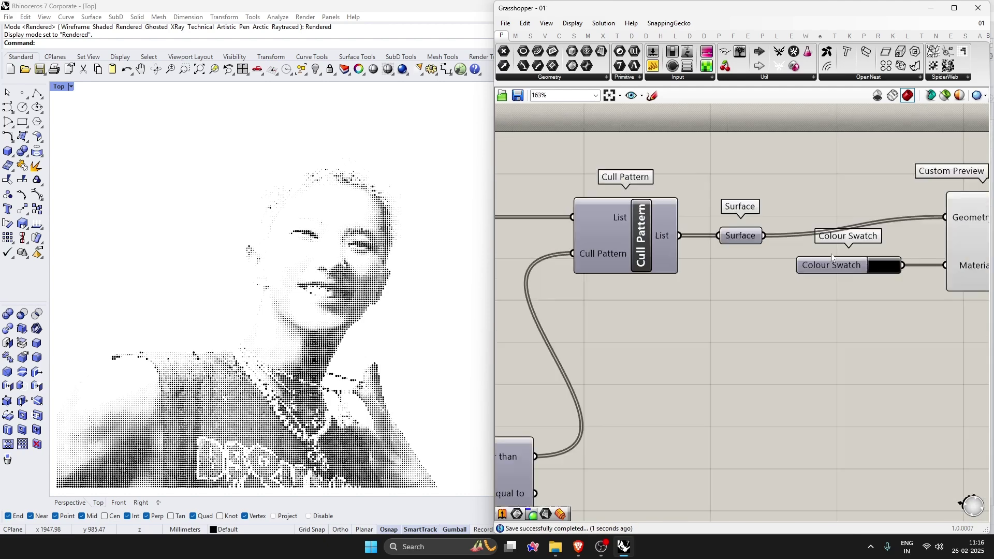
pyautogui.moveTo(772, 266); pyautogui.dragTo(702, 303)
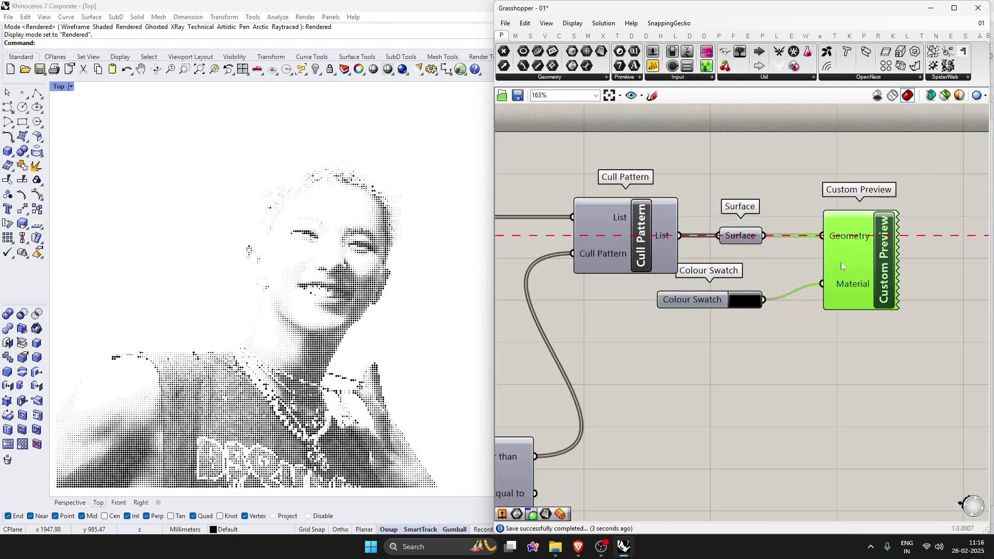
pyautogui.click(705, 303)
pyautogui.click(899, 355)
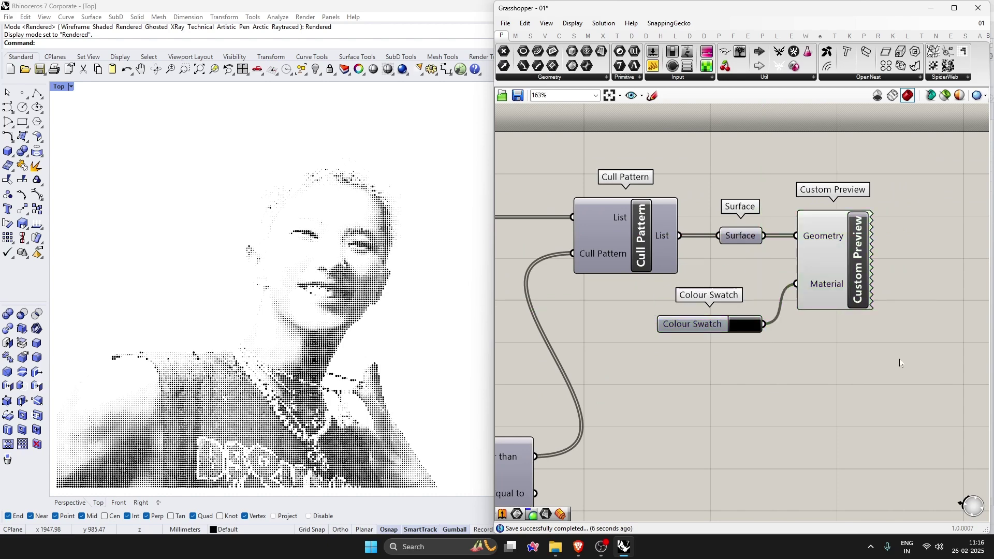
pyautogui.scroll(-5, 910, 289)
pyautogui.scroll(-2, 850, 344)
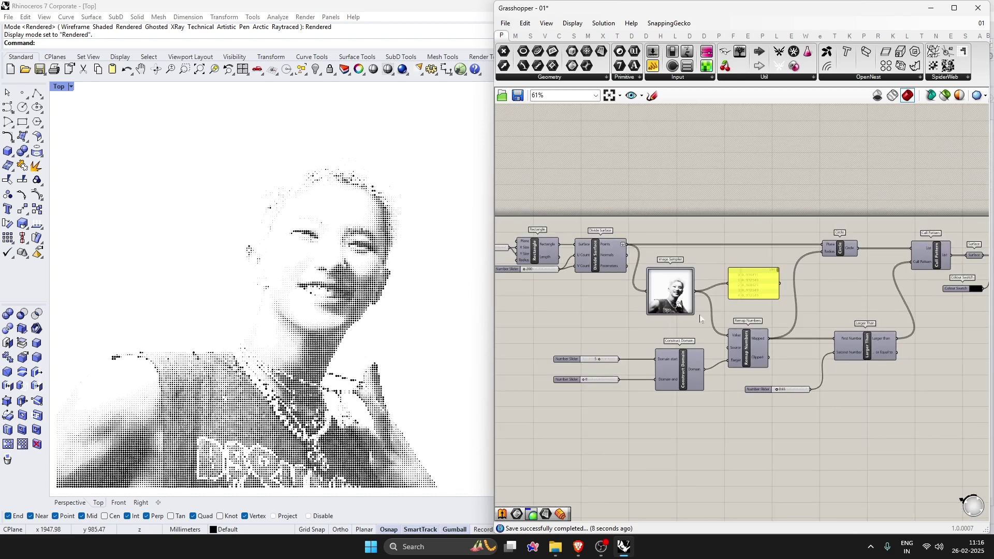
pyautogui.scroll(-2, 680, 342)
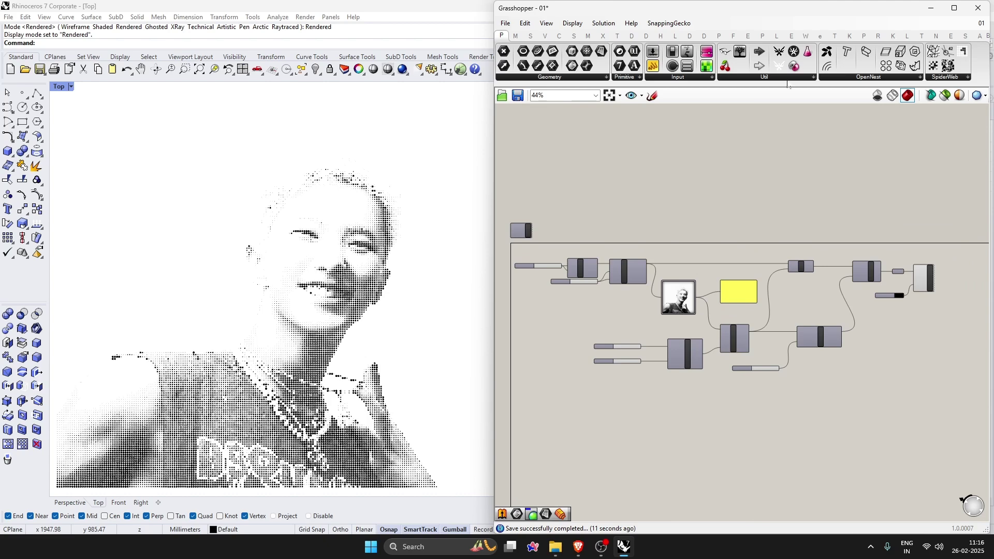
# Minimize the Grasshopper window and show Rhino's Top viewport with the Fullscreen command
pyautogui.click(931, 8)
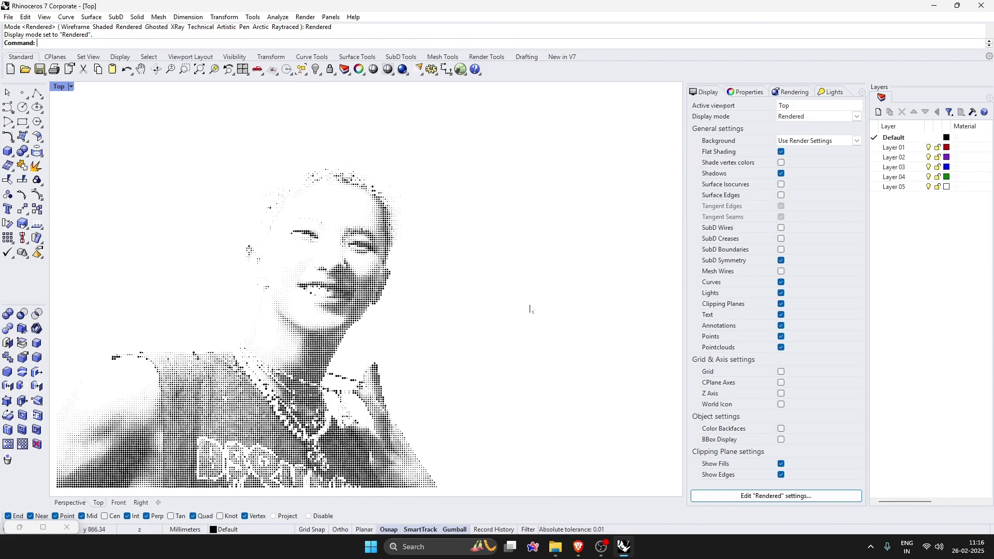
pyautogui.write('fullscreen')
pyautogui.press('Return')
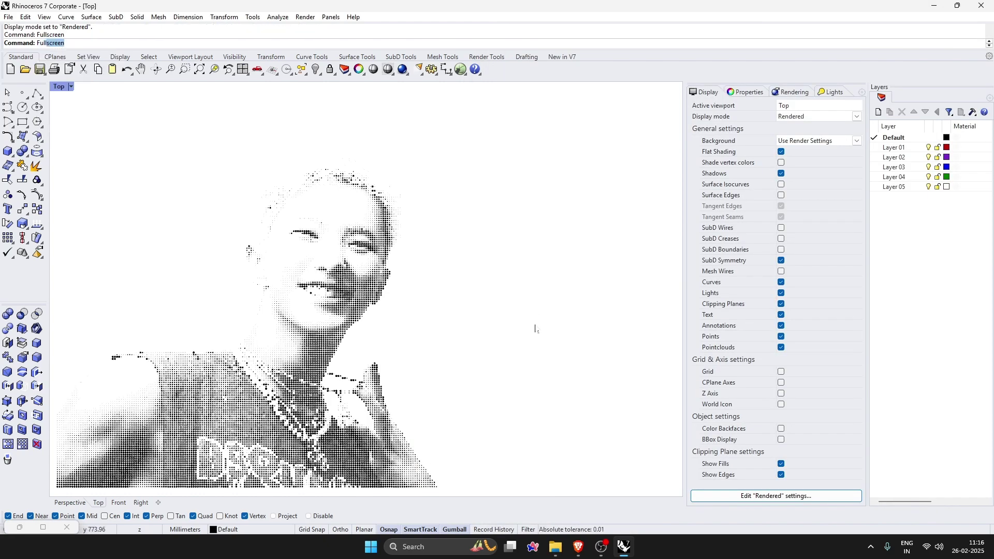
# Examine the black halftone portrait in the Top viewport, both up close at individual circles and as a whole
pyautogui.scroll(2, 356, 472)
pyautogui.scroll(-1, 356, 473)
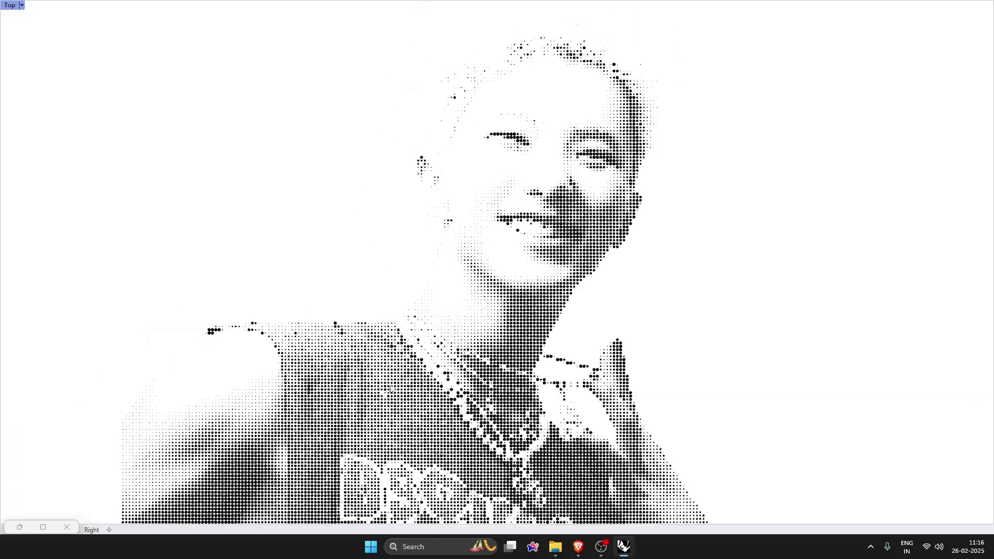
pyautogui.scroll(6, 356, 472)
pyautogui.scroll(15, 356, 472)
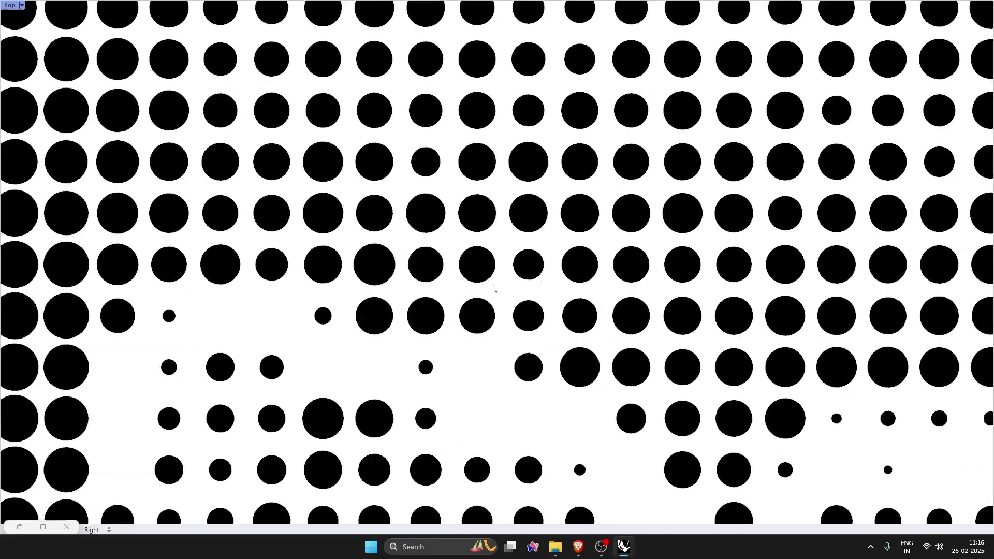
pyautogui.scroll(-15, 395, 419)
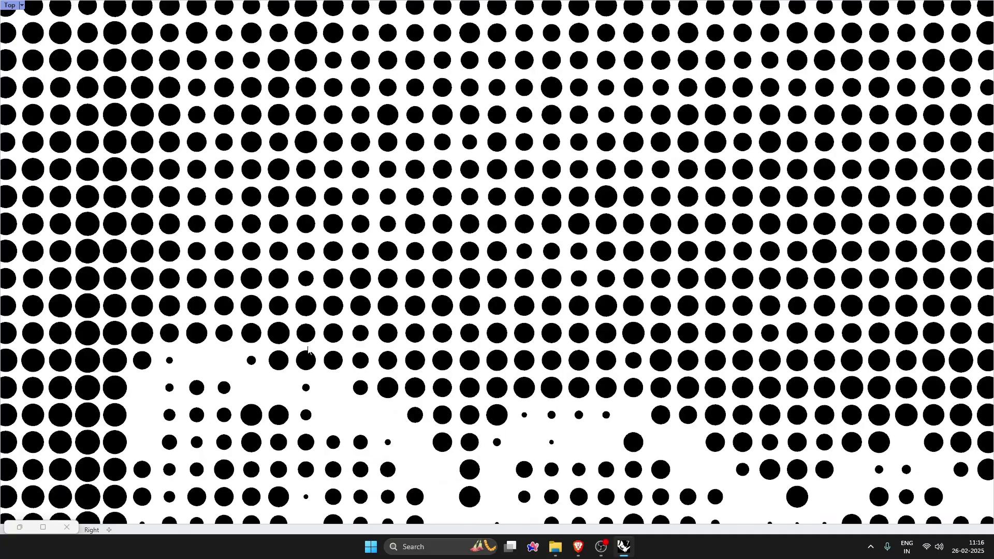
pyautogui.scroll(-10, 310, 351)
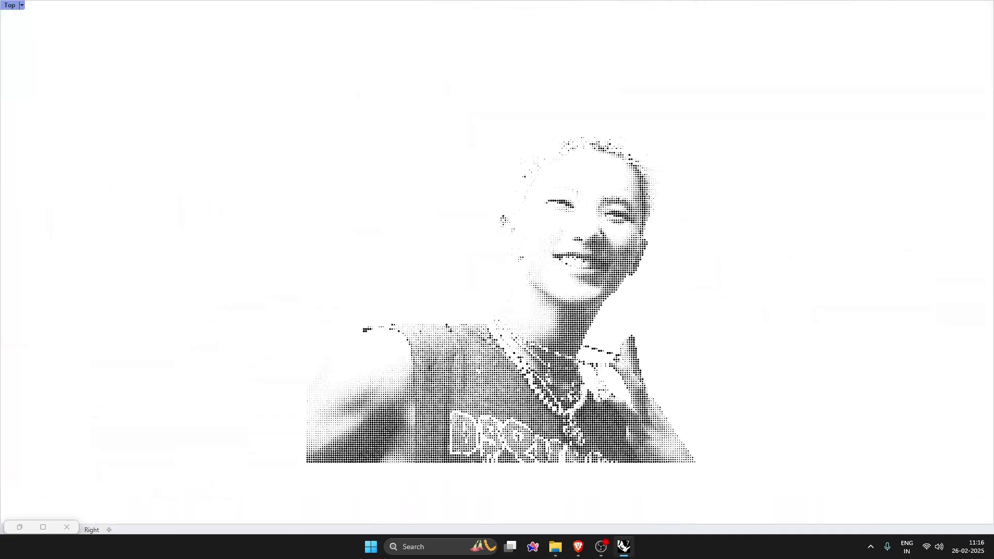
pyautogui.scroll(6, 573, 336)
pyautogui.scroll(-10, 534, 341)
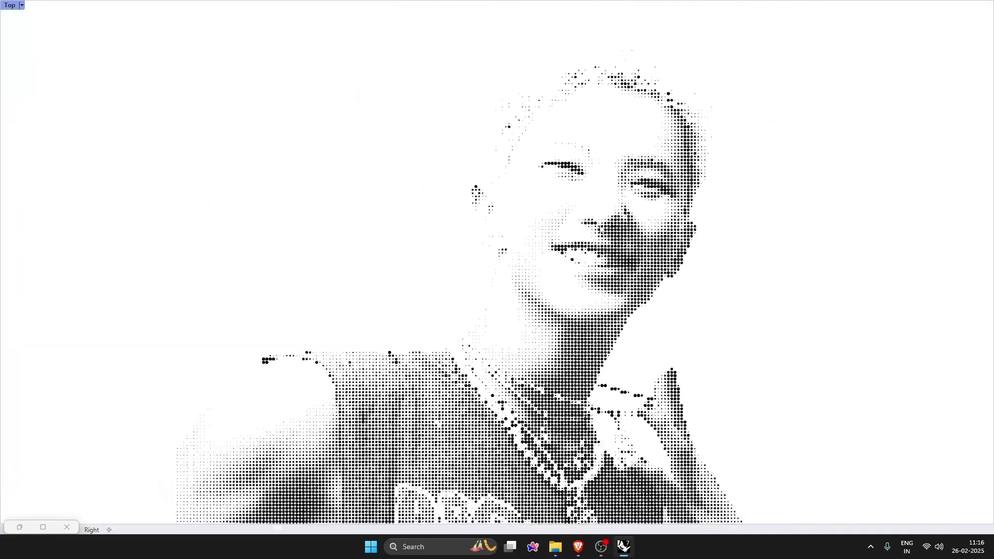
# Leave the fullscreen Top viewport and restore the Grasshopper window beside it
pyautogui.scroll(6, 495, 369)
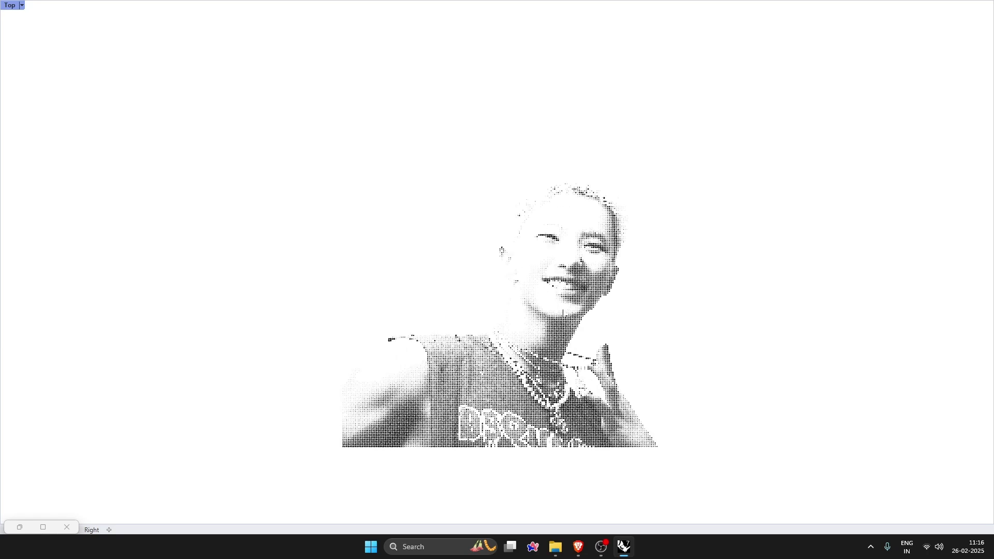
pyautogui.scroll(-2, 362, 311)
pyautogui.scroll(2, 440, 404)
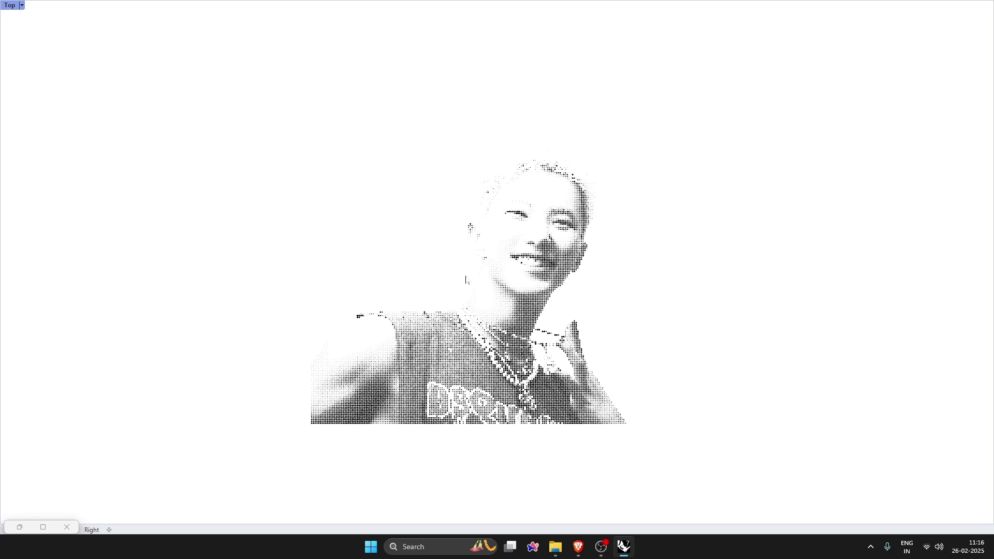
pyautogui.press('Escape')
pyautogui.moveTo(456, 353); pyautogui.dragTo(407, 345, button='right')
pyautogui.click(8, 516)
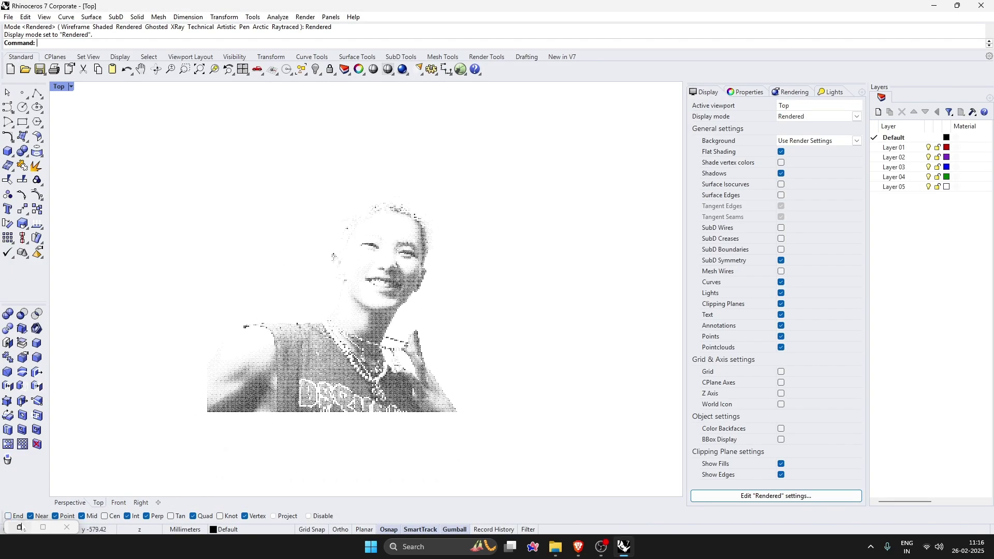
pyautogui.click(19, 528)
# Set the number slider feeding Divide Surface's U Count and V Count to 300
pyautogui.scroll(3, 591, 311)
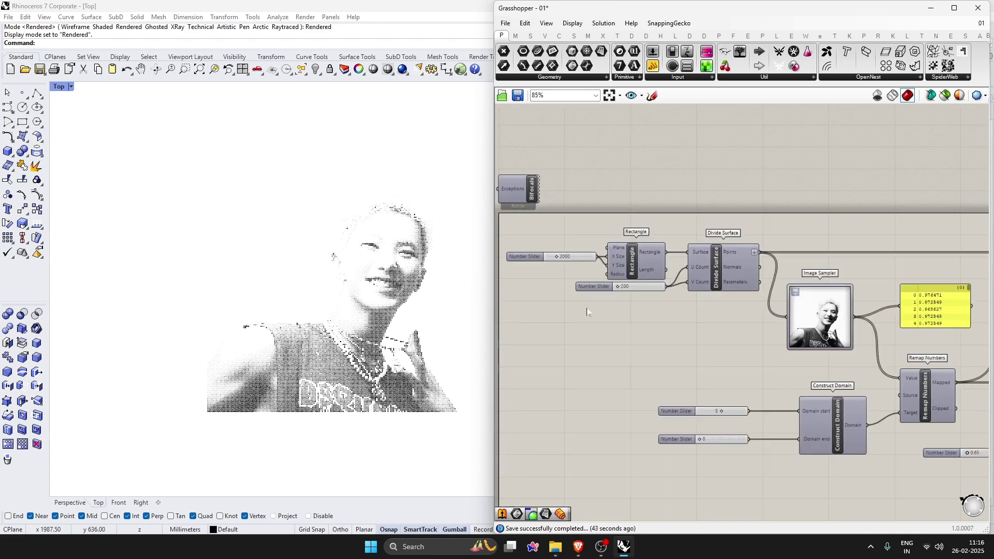
pyautogui.scroll(3, 670, 278)
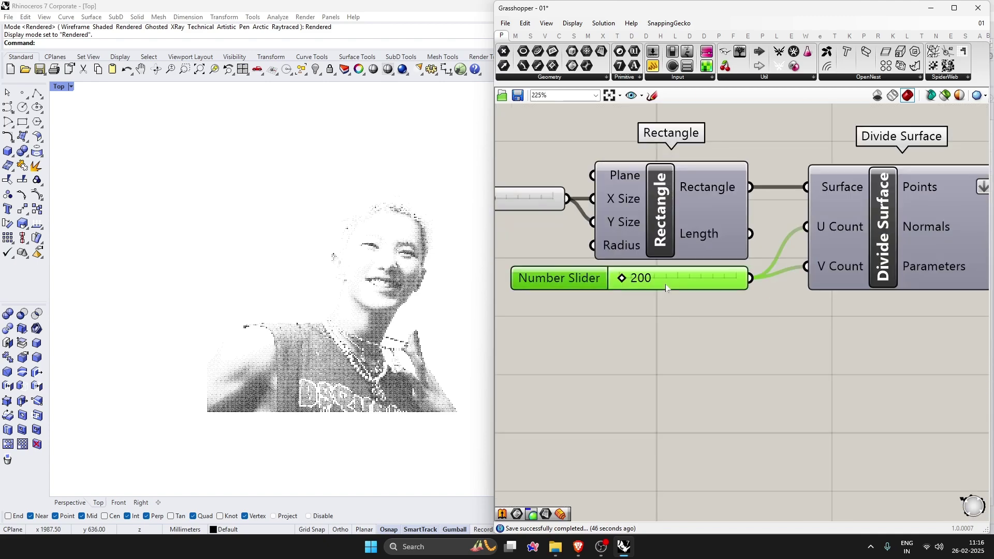
pyautogui.doubleClick(668, 278)
pyautogui.click(651, 333)
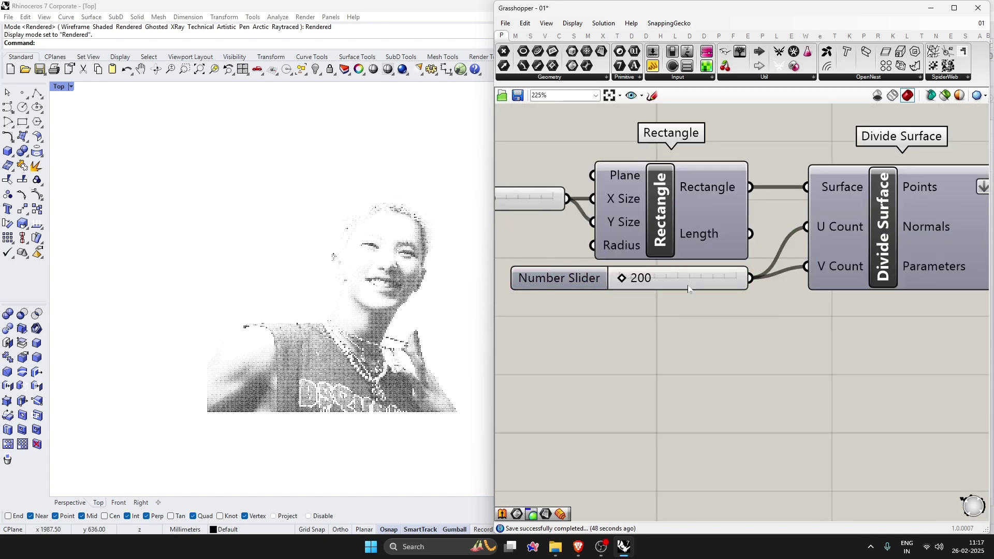
pyautogui.doubleClick(668, 278)
pyautogui.write('300')
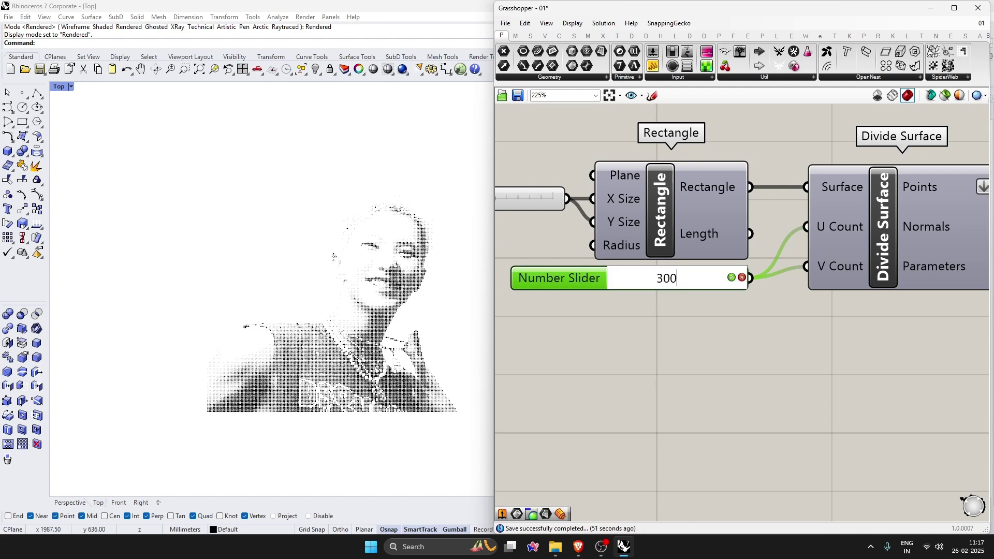
pyautogui.press('Return')
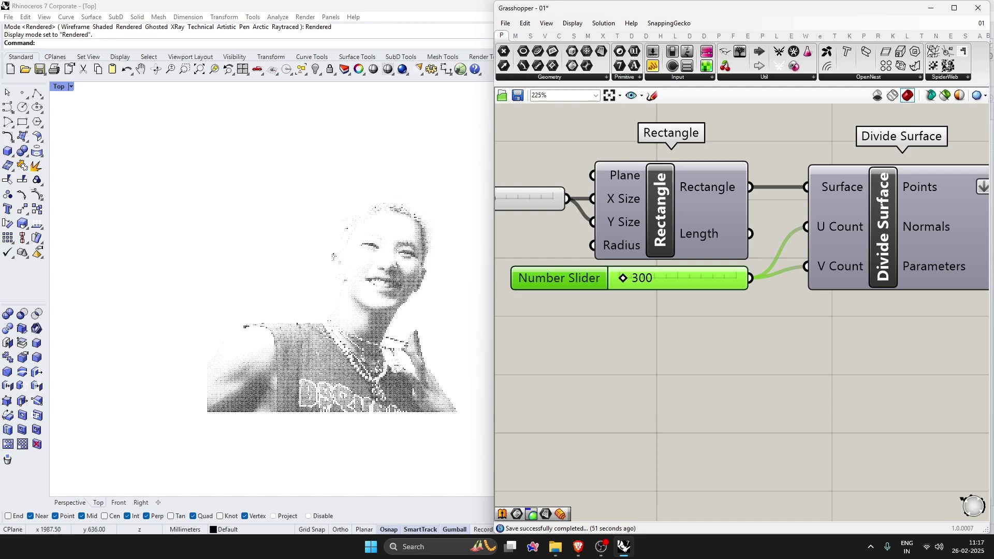
pyautogui.click(651, 331)
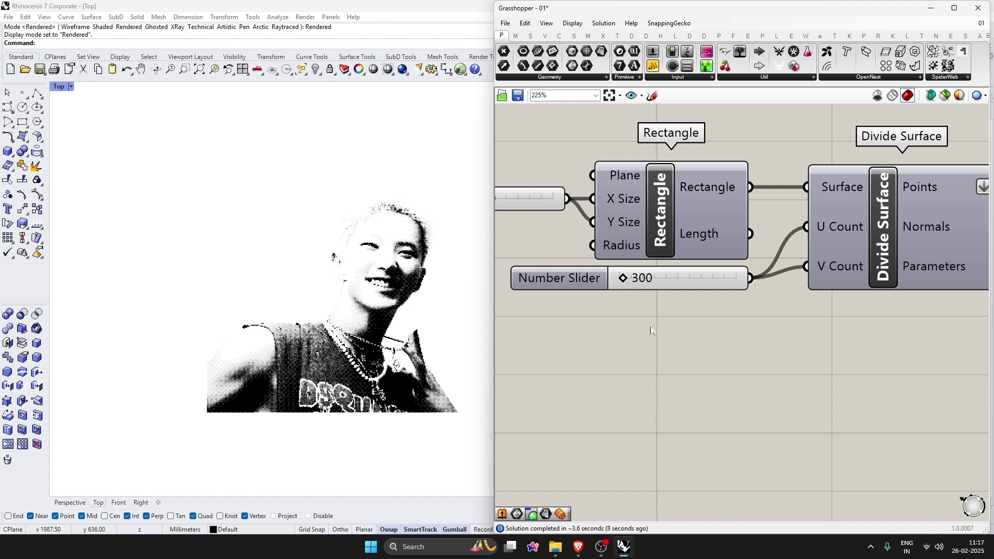
# Minimize Grasshopper again and run Rhino's Fullscreen command to view the denser portrait enlarged in the Top viewport
pyautogui.scroll(-3, 614, 207)
pyautogui.scroll(1, 613, 207)
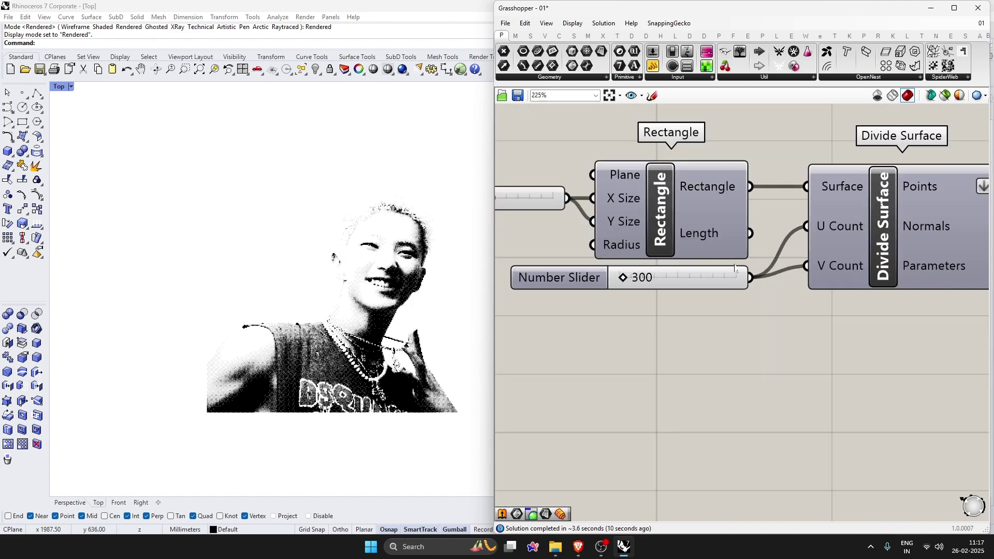
pyautogui.click(931, 8)
pyautogui.write('fullscreen')
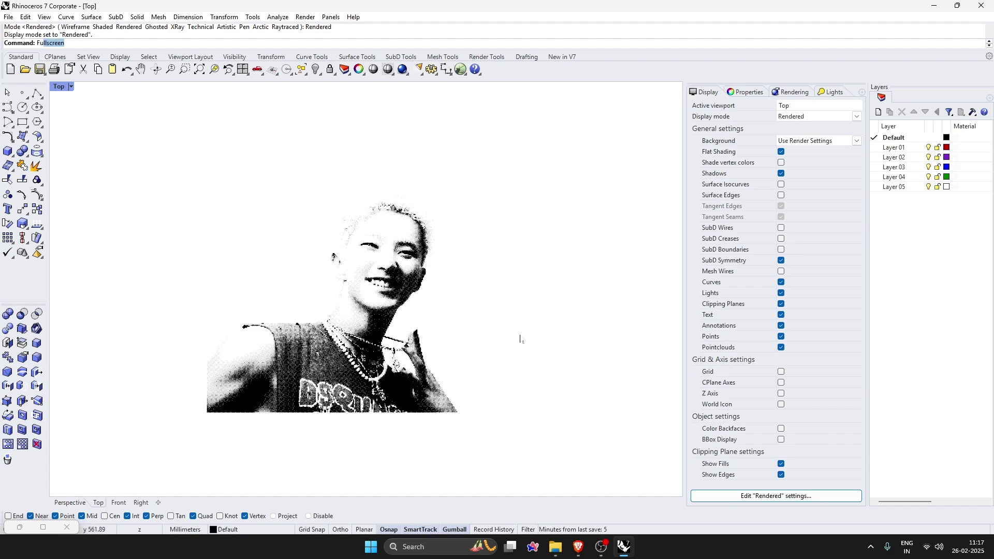
pyautogui.press('Return')
pyautogui.scroll(2, 475, 270)
pyautogui.scroll(1, 474, 270)
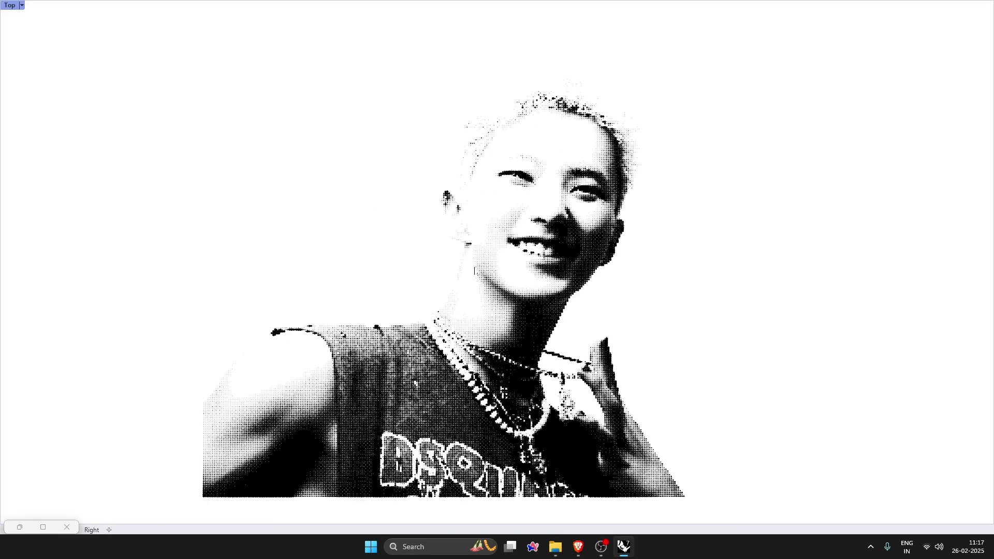
pyautogui.scroll(1, 461, 331)
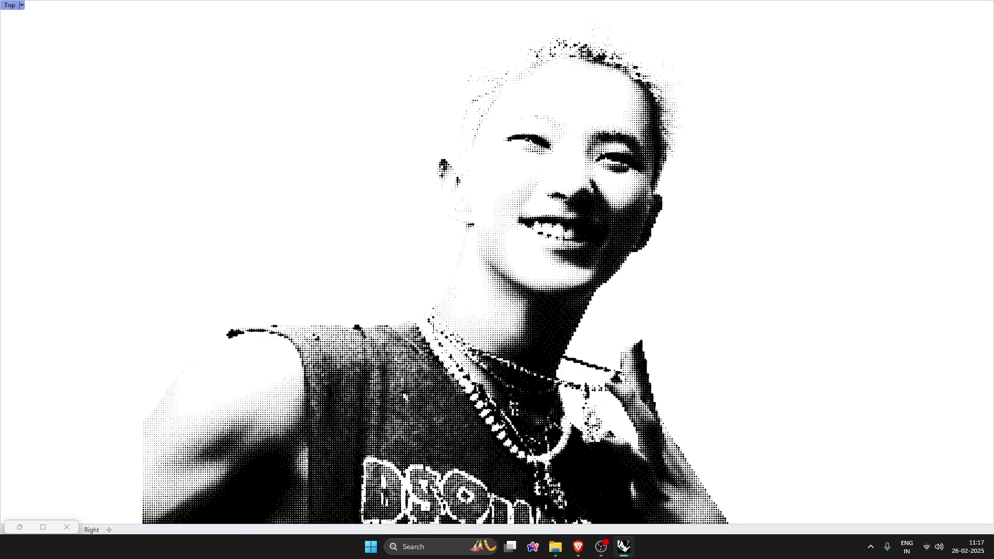
pyautogui.moveTo(445, 347); pyautogui.dragTo(305, 329, button='right')
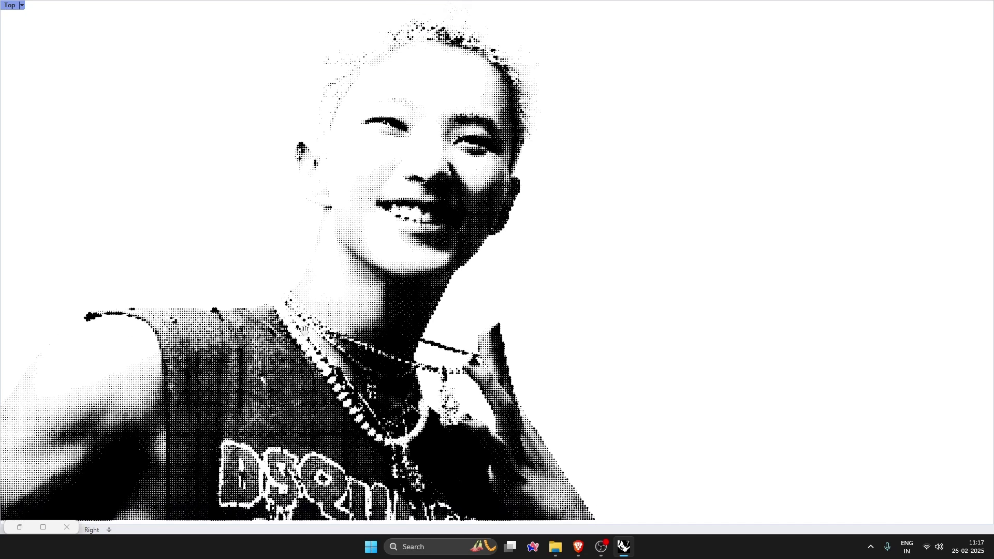
# Open the source photo Hoshi 1 from the PIC folder in IMAGE SAMPLER SERIES and dock it to the right half of the screen
pyautogui.click(555, 547)
pyautogui.click(456, 29)
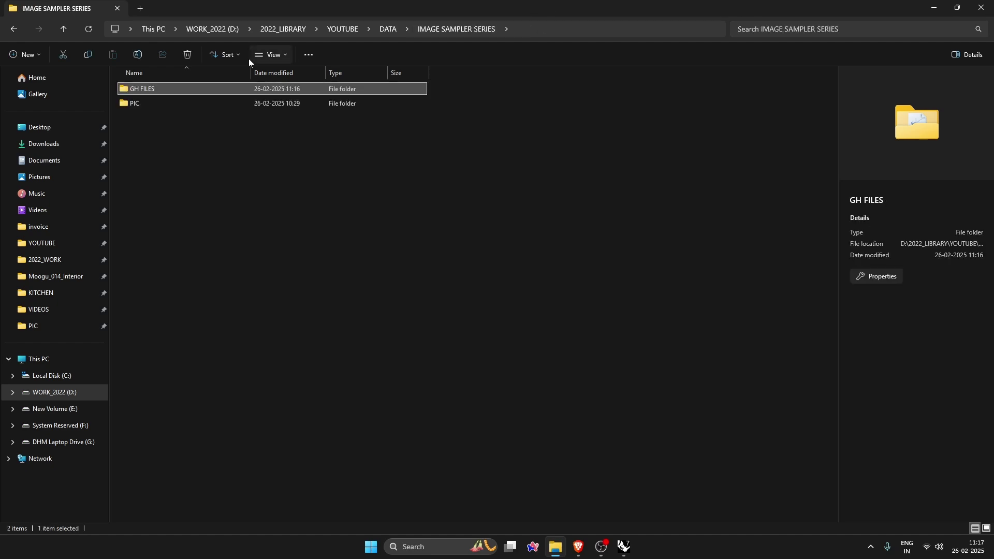
pyautogui.doubleClick(158, 104)
pyautogui.click(156, 101)
pyautogui.press('Return')
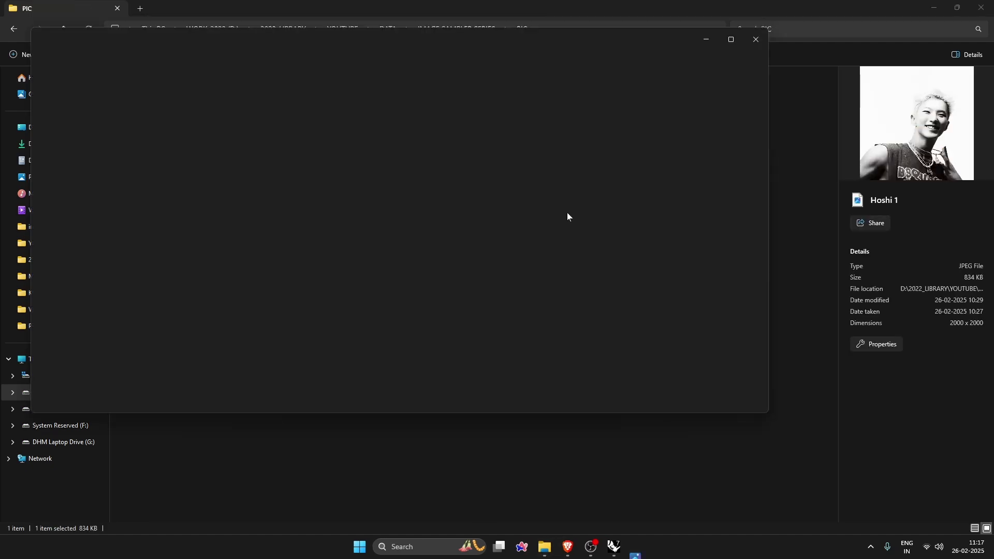
pyautogui.moveTo(382, 45); pyautogui.dragTo(993, 210)
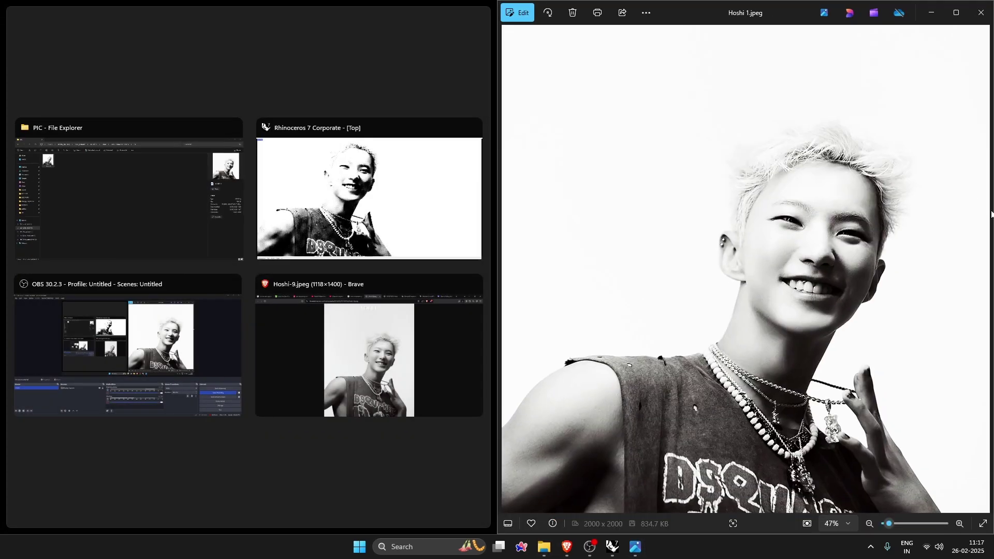
# Fill the other half of the screen with Rhino and frame the halftone portrait to match the photo
pyautogui.click(453, 225)
pyautogui.moveTo(308, 308); pyautogui.dragTo(406, 297, button='right')
pyautogui.scroll(-2, 303, 299)
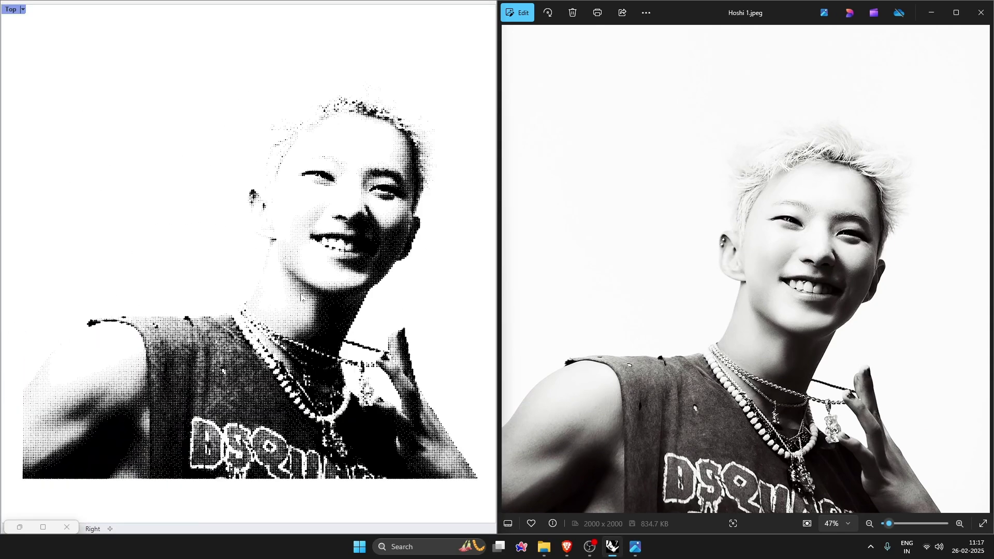
pyautogui.moveTo(293, 324); pyautogui.dragTo(289, 338, button='right')
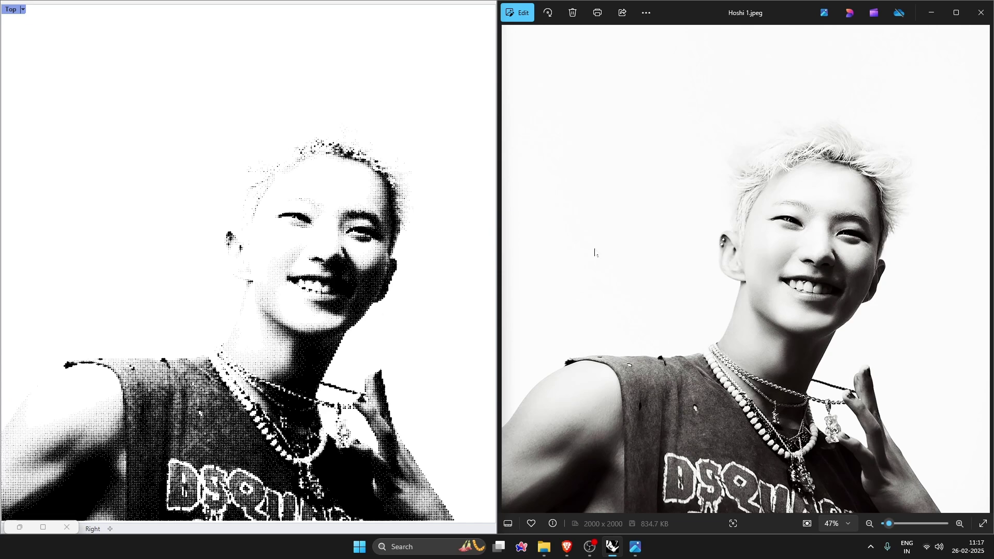
# Restore Grasshopper and set the number slider feeding Larger Than's Second Number to 0.5
pyautogui.click(20, 527)
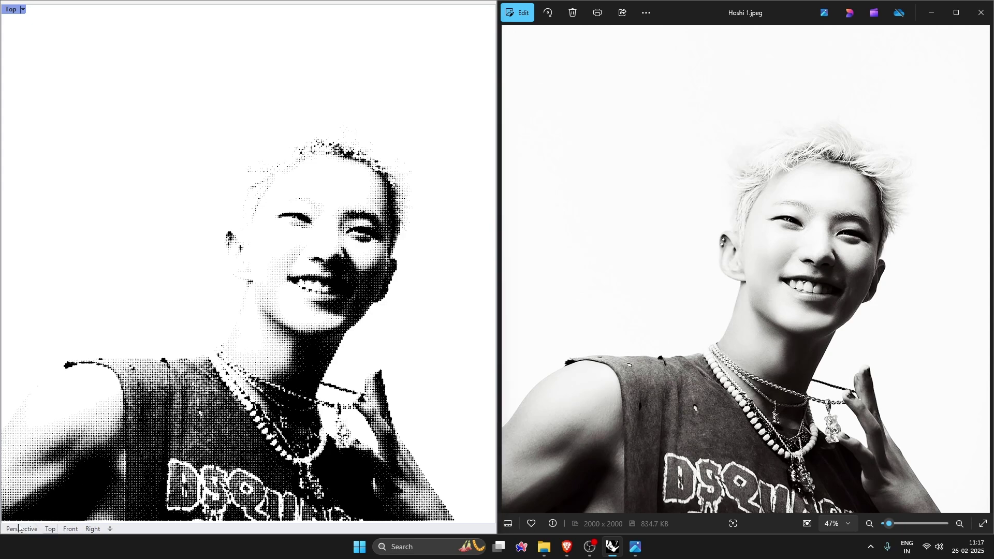
pyautogui.scroll(-6, 637, 329)
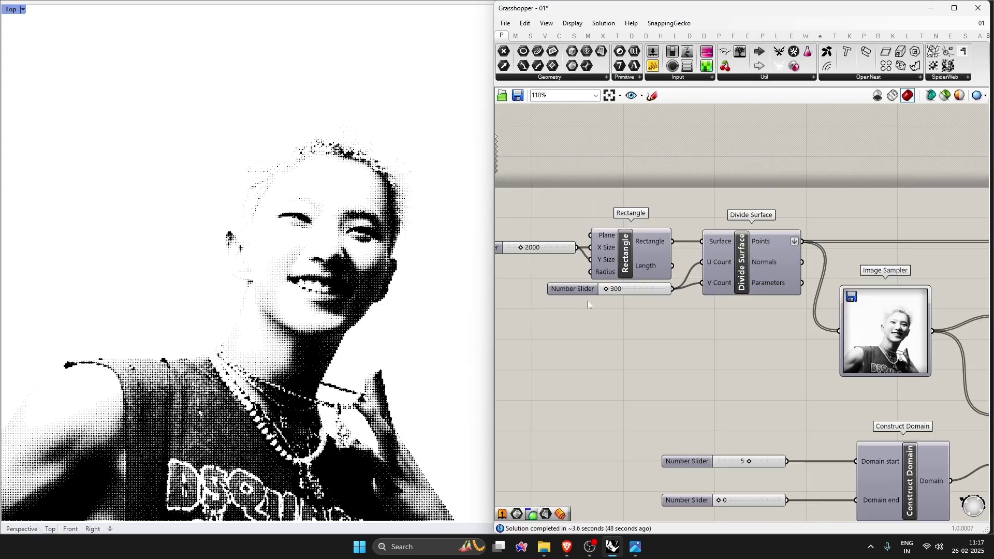
pyautogui.scroll(8, 824, 417)
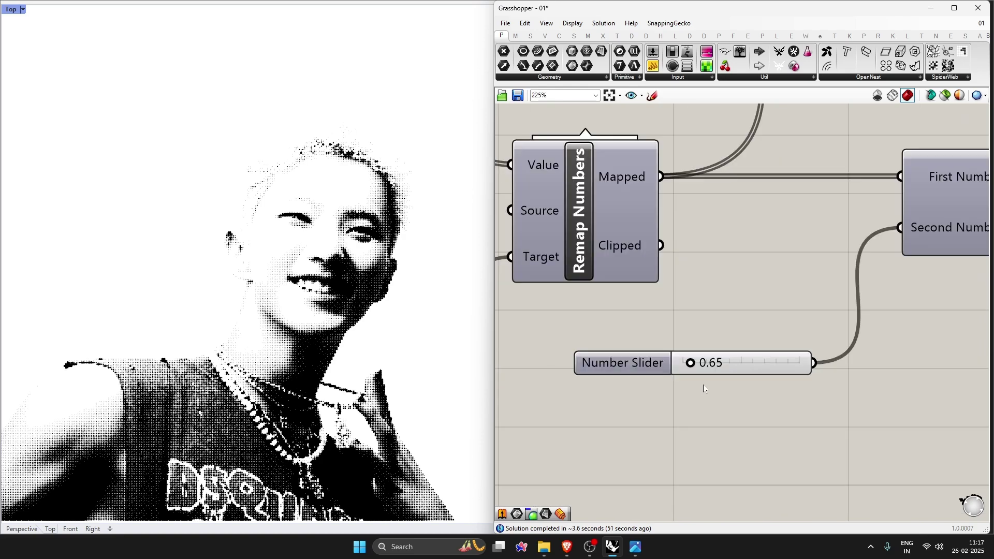
pyautogui.doubleClick(760, 397)
pyautogui.write('.5')
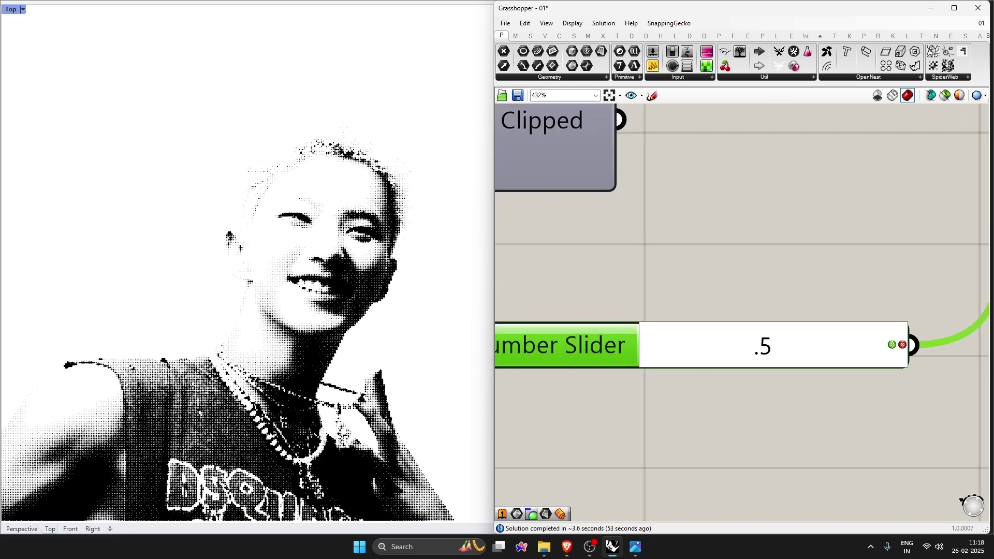
pyautogui.press('Return')
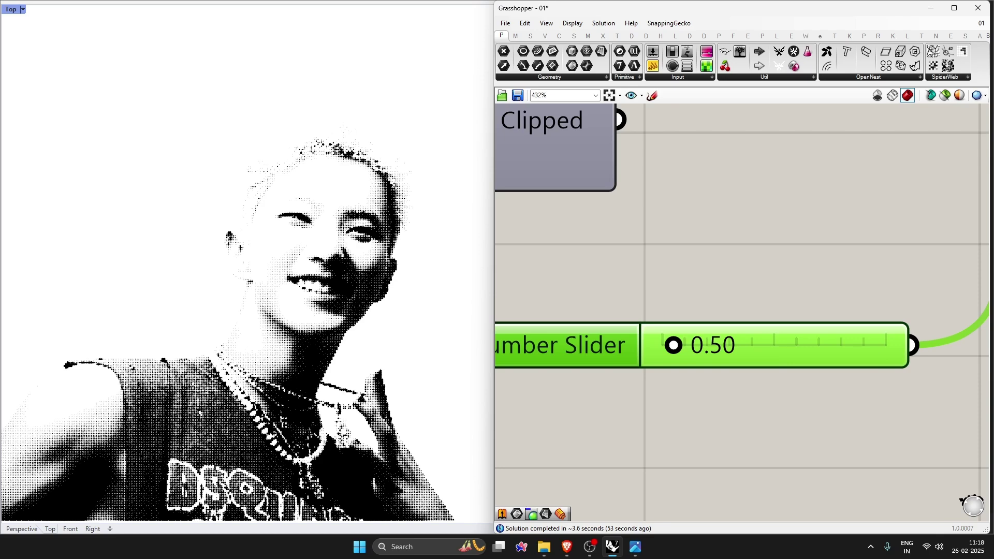
# Bring the source photo back beside Rhino and compare it with the halftone portrait
pyautogui.hotkey('alt', 'Tab')
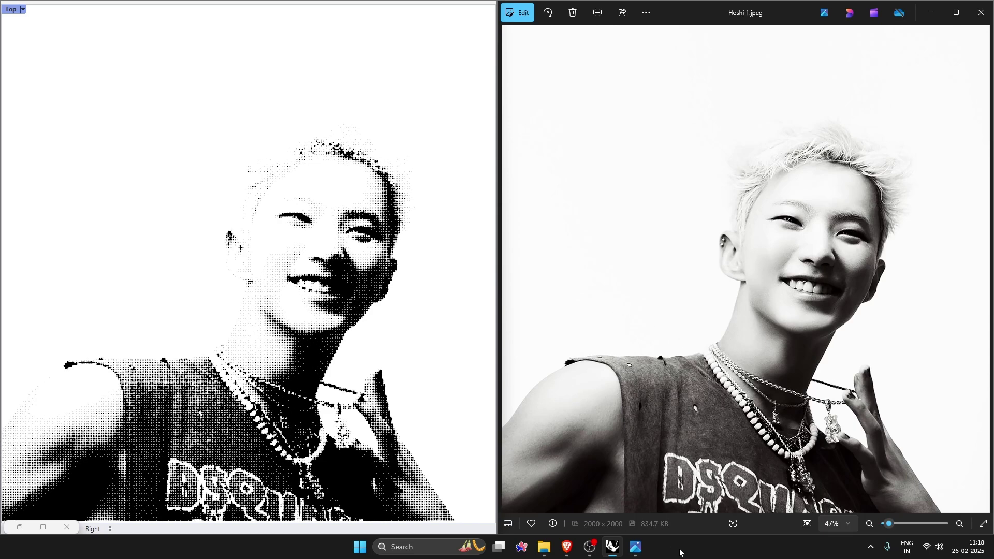
pyautogui.click(617, 214)
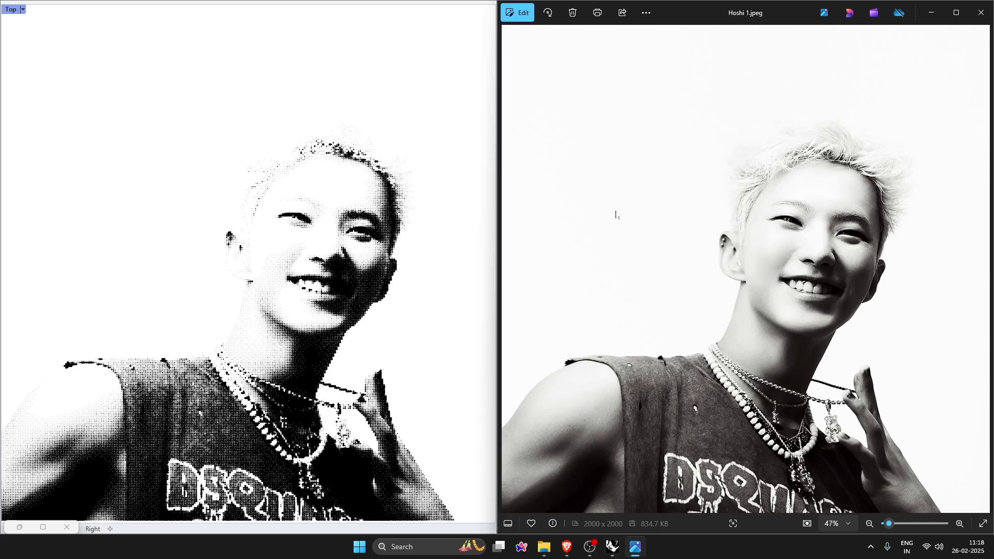
pyautogui.click(416, 215)
pyautogui.click(595, 544)
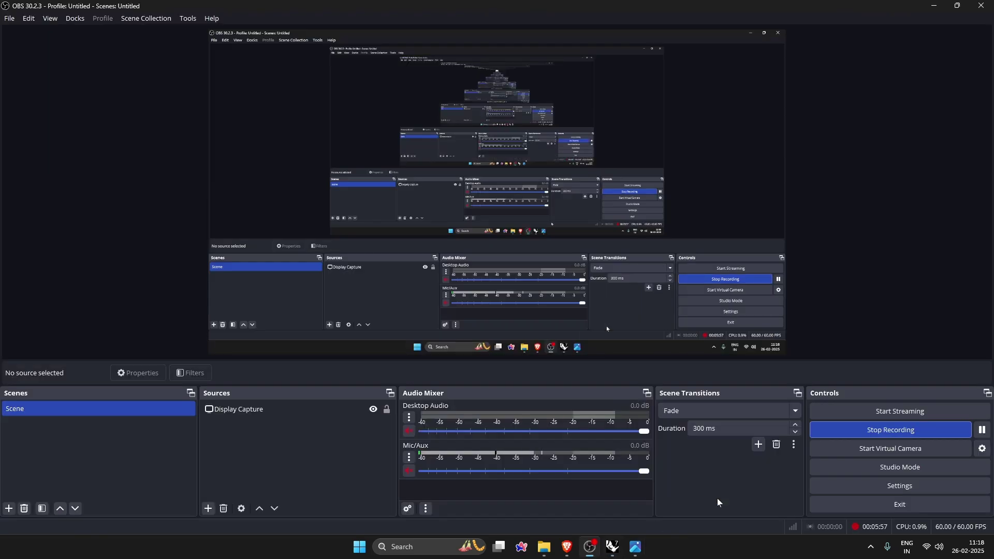